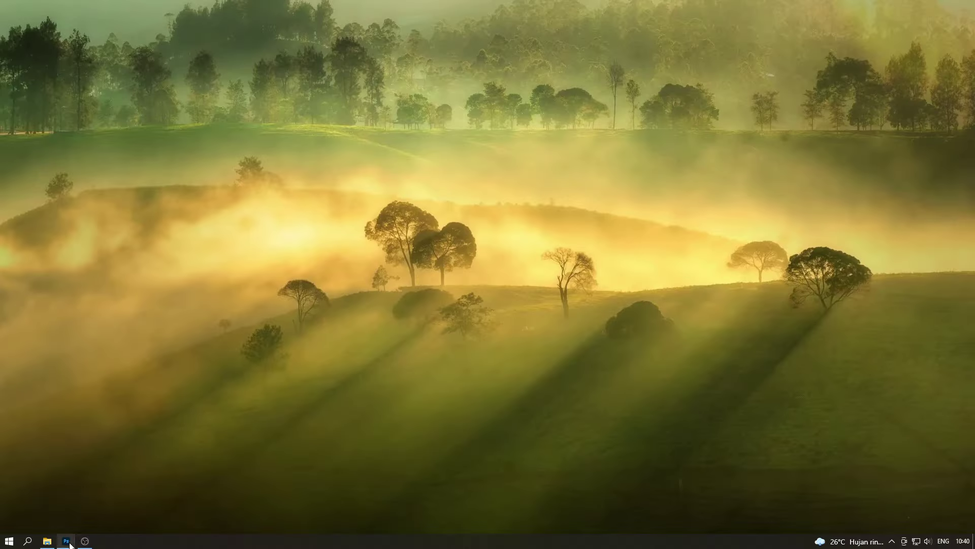
- Open the ADT_8273 seascape photo from the Desktop in Photoshop's Camera Raw
left_click(69, 539)
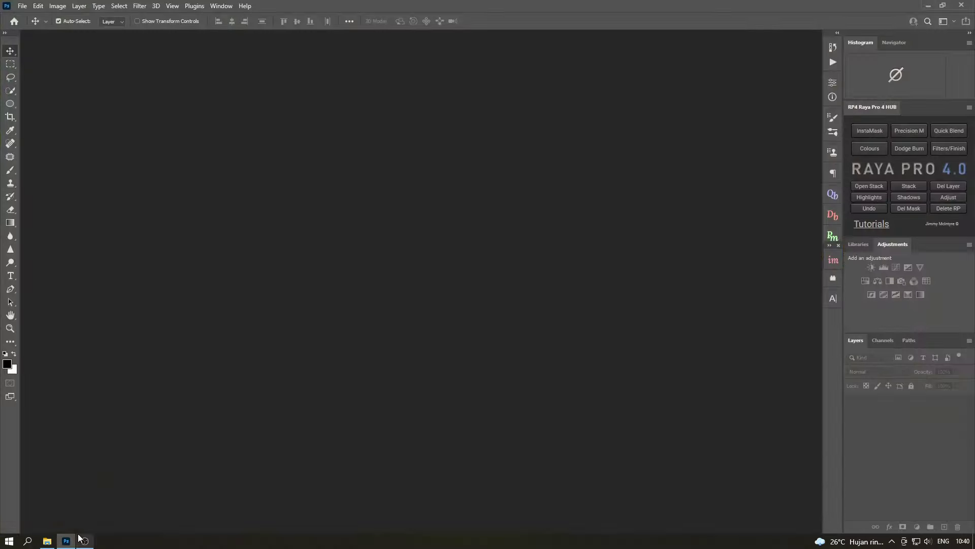
left_click(47, 540)
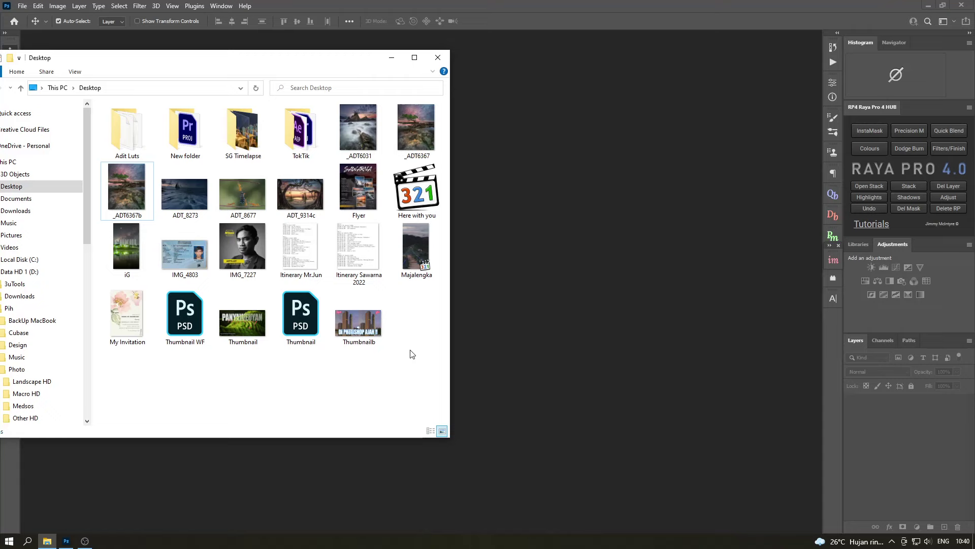
left_click_drag(185, 194, 517, 226)
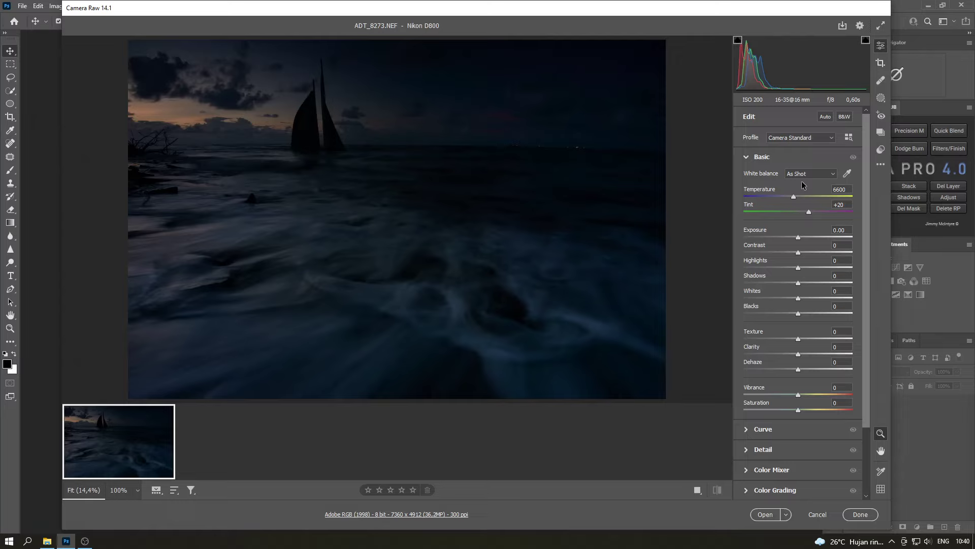
- Enable Remove chromatic aberration and Use profile corrections in the Optics panel
scroll(858, 187, "down", 1)
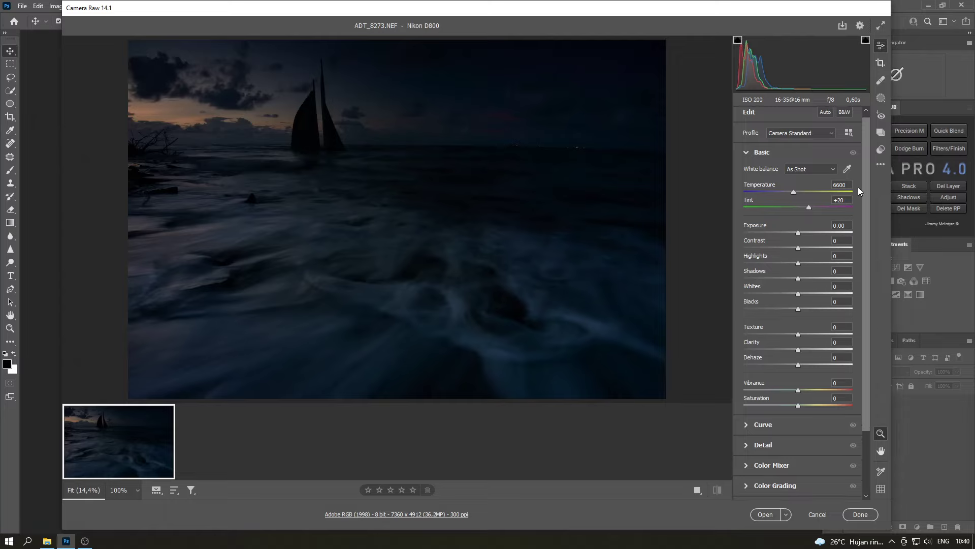
left_click(747, 153)
left_click(760, 259)
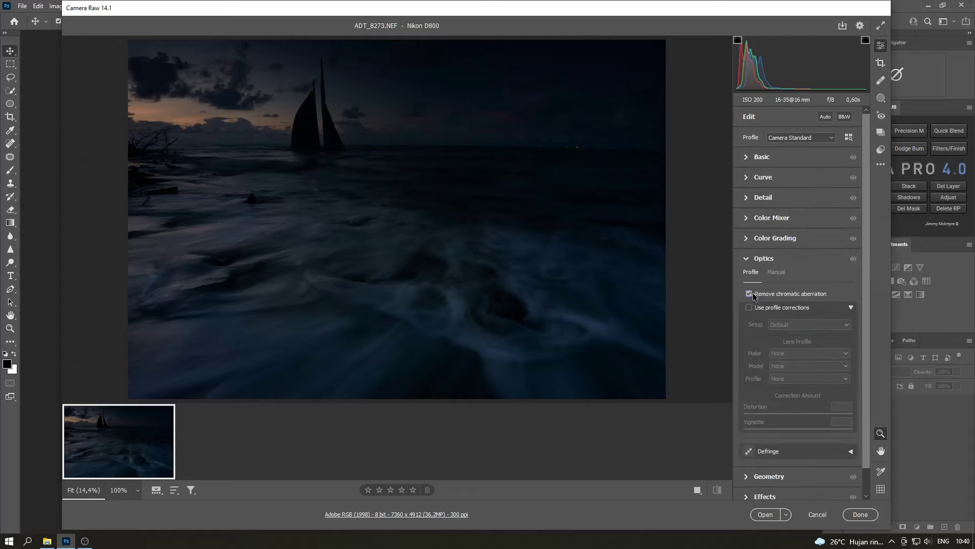
left_click(748, 307)
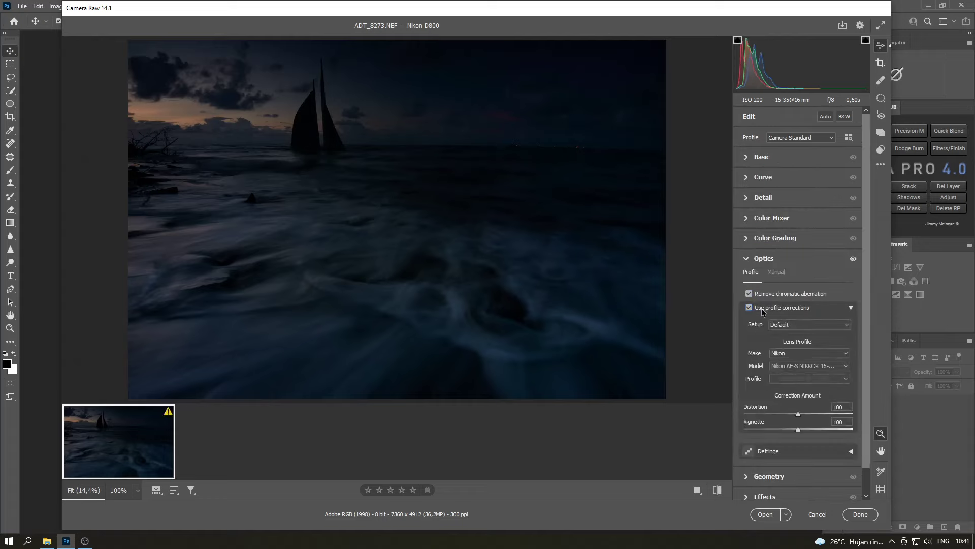
left_click(747, 260)
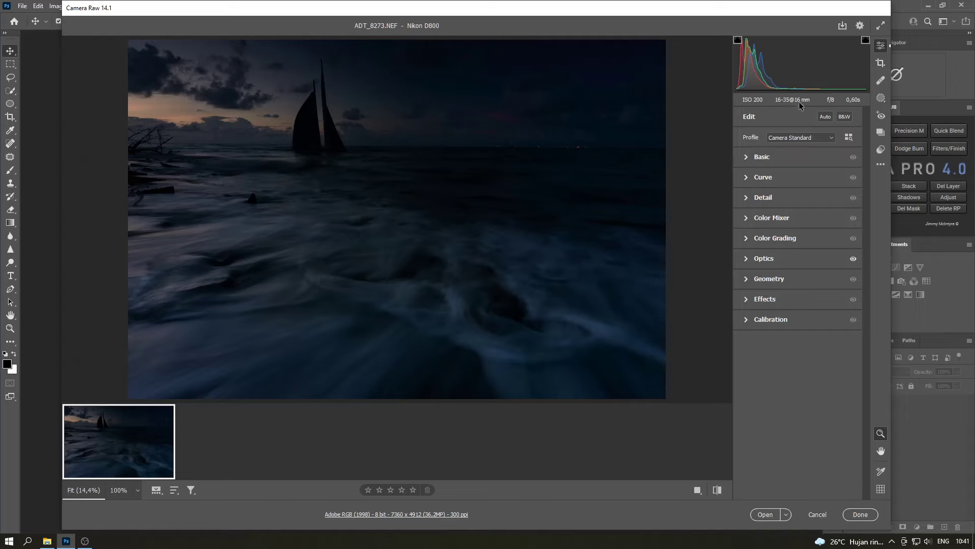
- Apply Auto tone, then set Whites -31, Exposure +2.50 and Temperature 13000
left_click(786, 159)
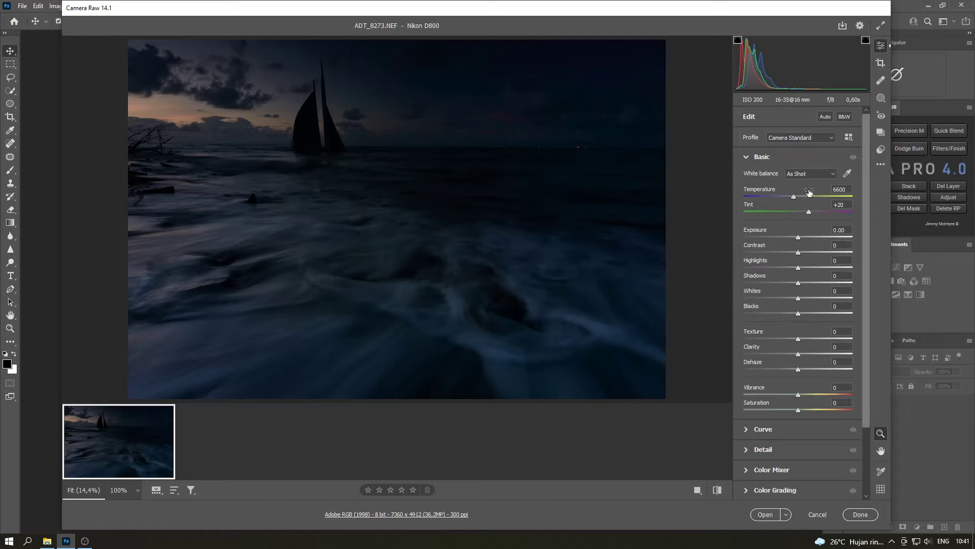
left_click(824, 118)
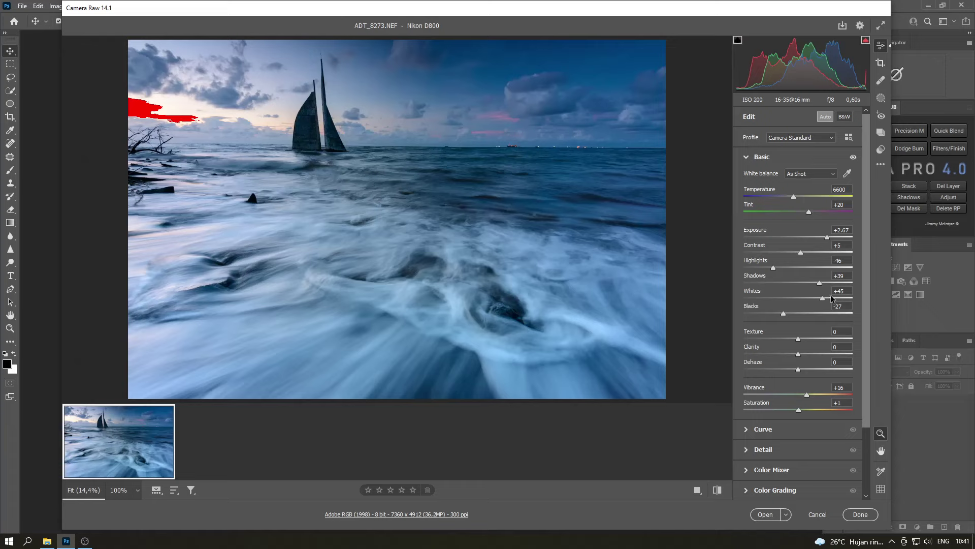
left_click_drag(824, 298, 784, 297)
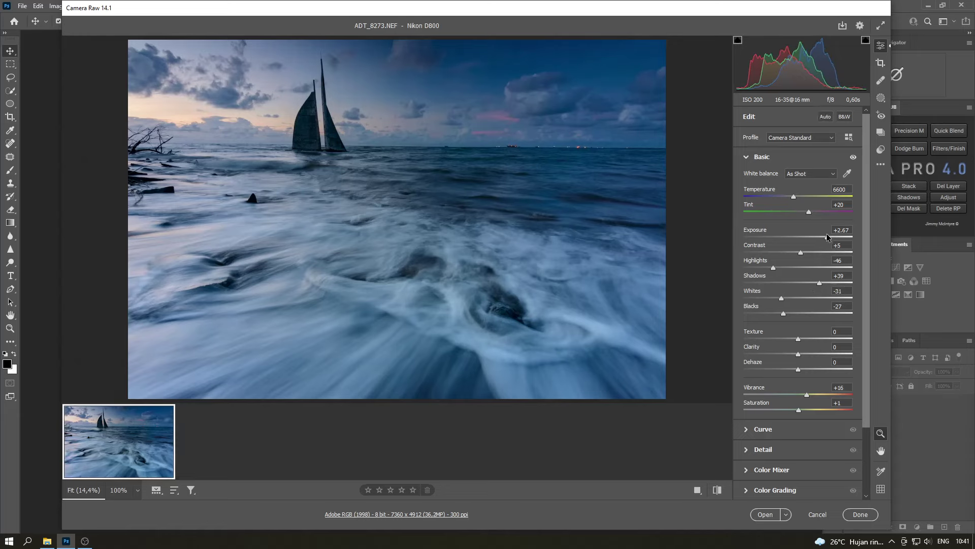
left_click_drag(827, 236, 824, 236)
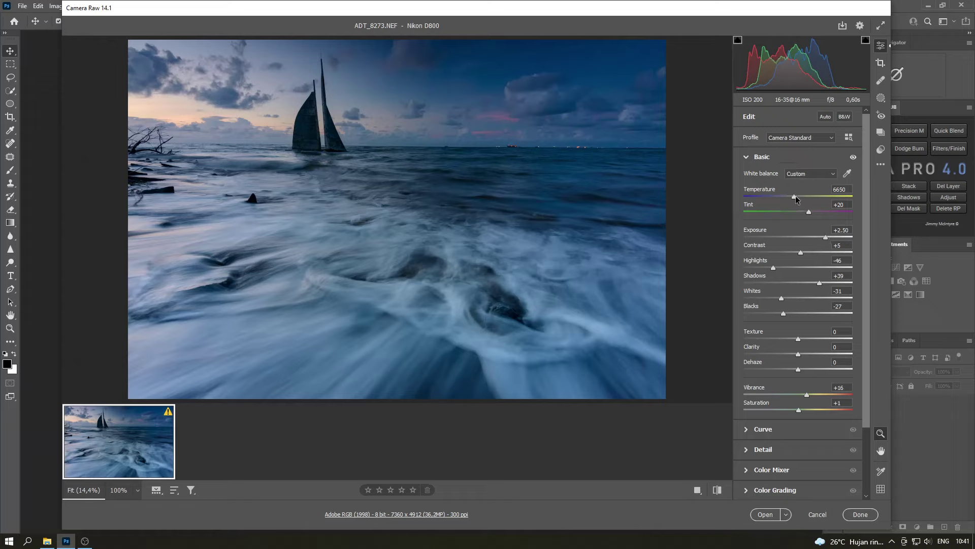
mouse_move(795, 197)
left_mouse_down()
mouse_move(830, 194)
mouse_move(816, 211)
left_mouse_up()
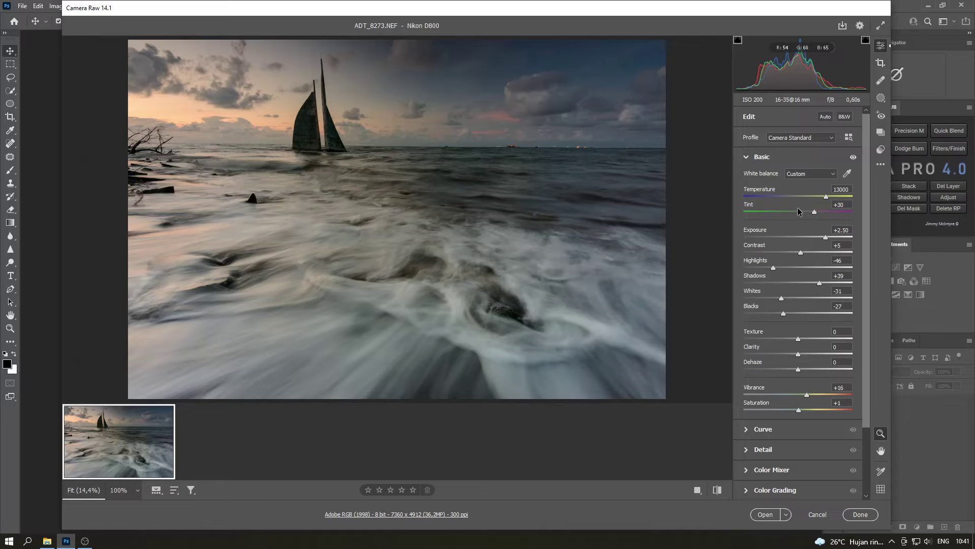
left_click(882, 100)
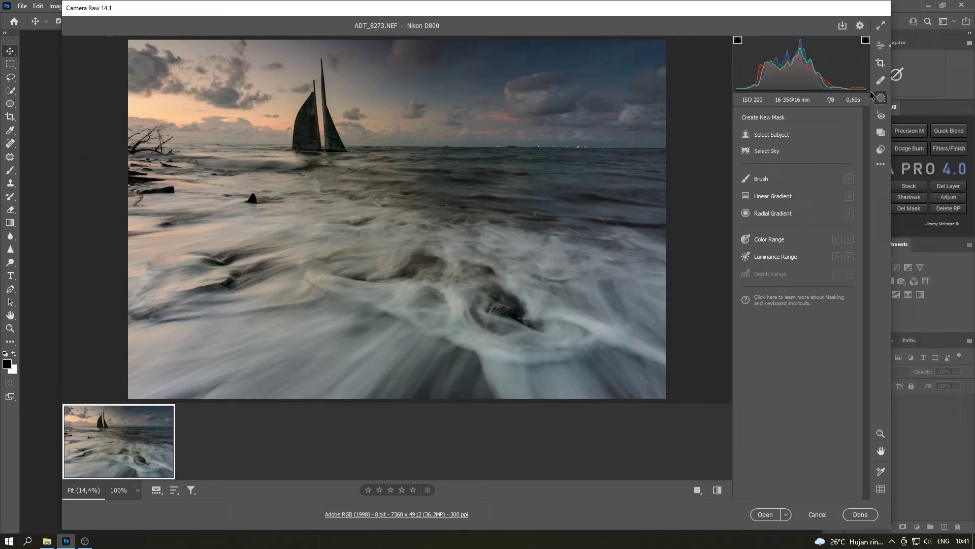
- Add a left-to-right linear gradient mask with Exposure -0.80, Shadows +43 and Blacks +14
left_click(774, 201)
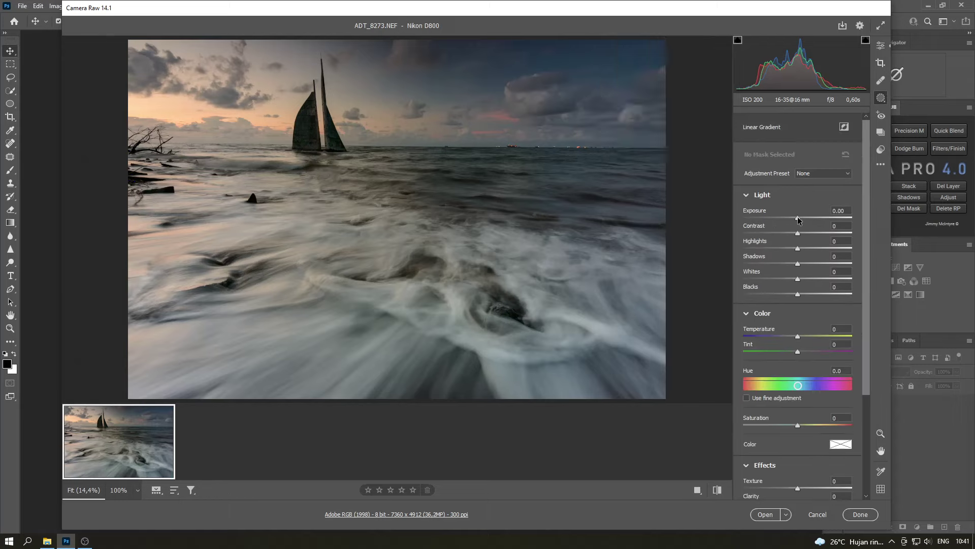
left_click_drag(798, 220, 791, 219)
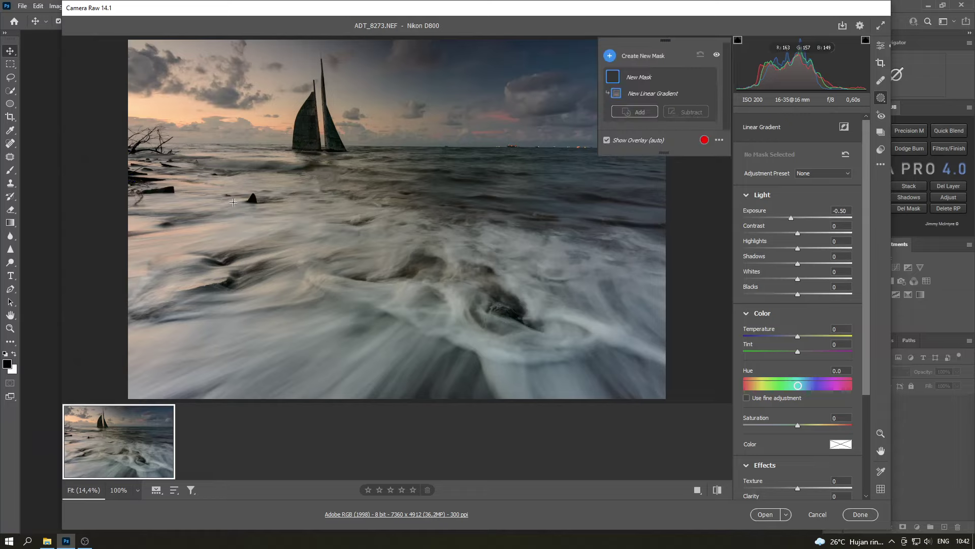
left_click_drag(257, 190, 496, 189)
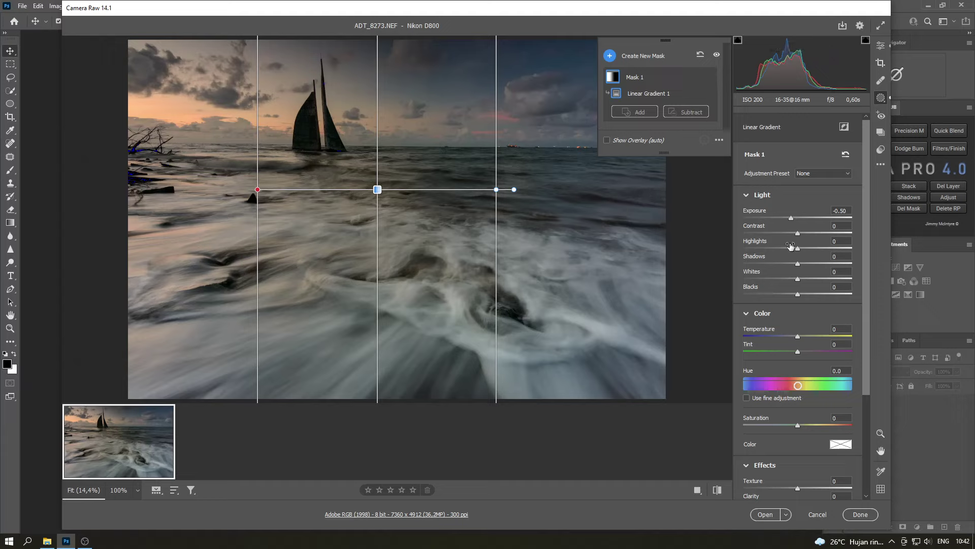
left_click_drag(796, 263, 810, 263)
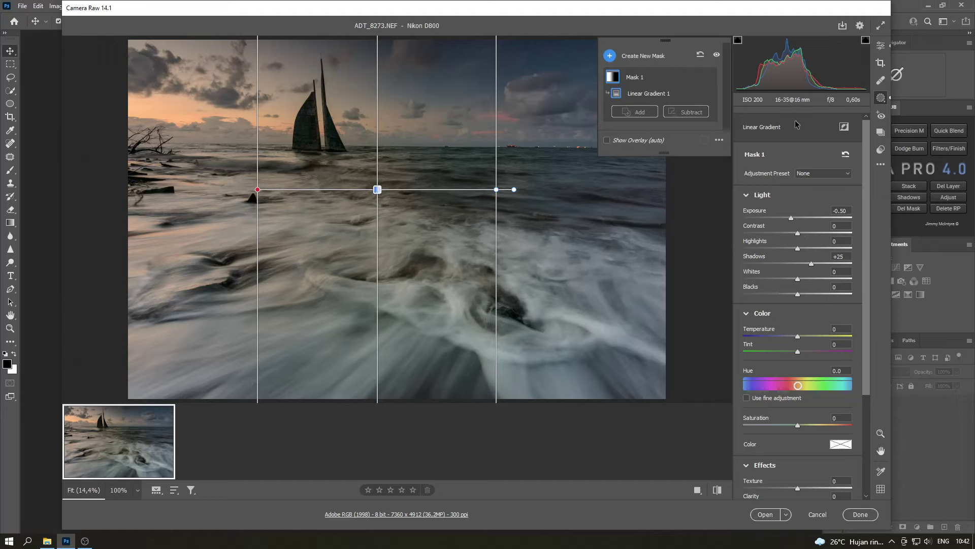
left_click(793, 220)
left_click_drag(793, 220, 788, 219)
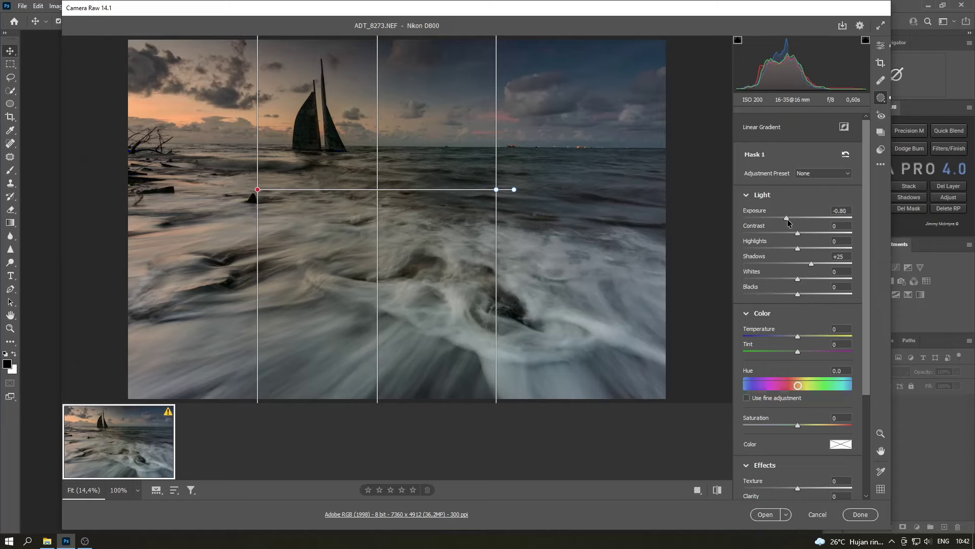
mouse_move(811, 263)
left_mouse_down()
mouse_move(821, 264)
mouse_move(805, 294)
left_mouse_up()
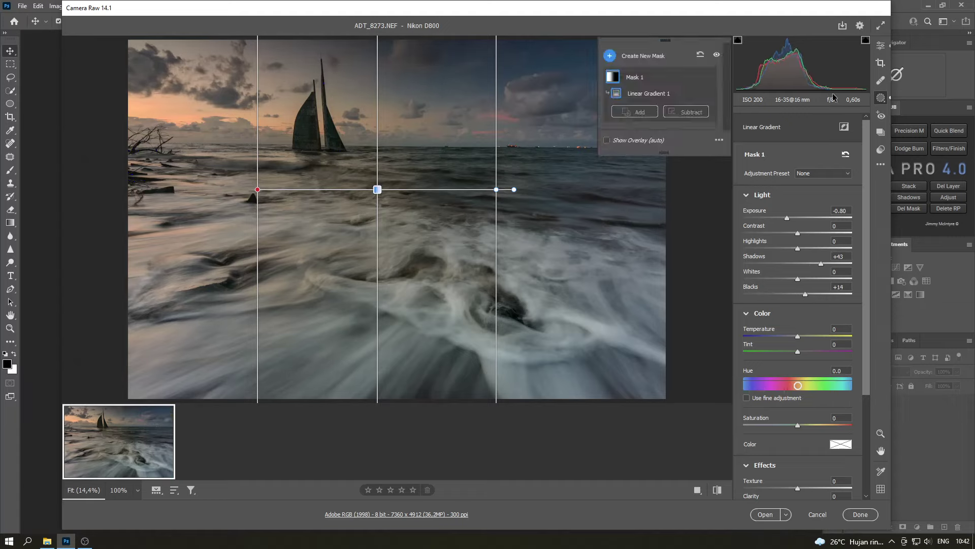
left_click(880, 45)
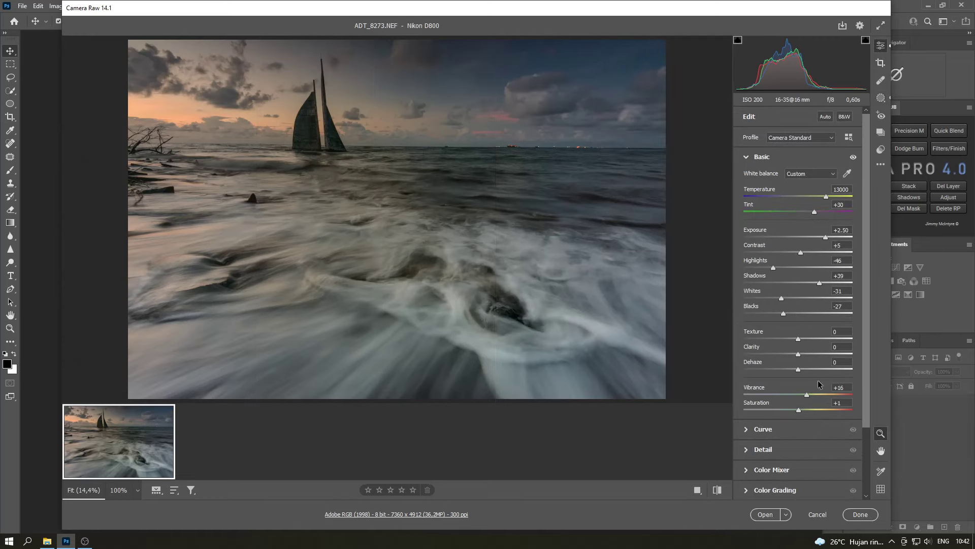
- Raise global Texture to +26 and Vibrance to +25
mouse_move(798, 338)
left_mouse_down()
mouse_move(811, 340)
mouse_move(800, 354)
left_mouse_up()
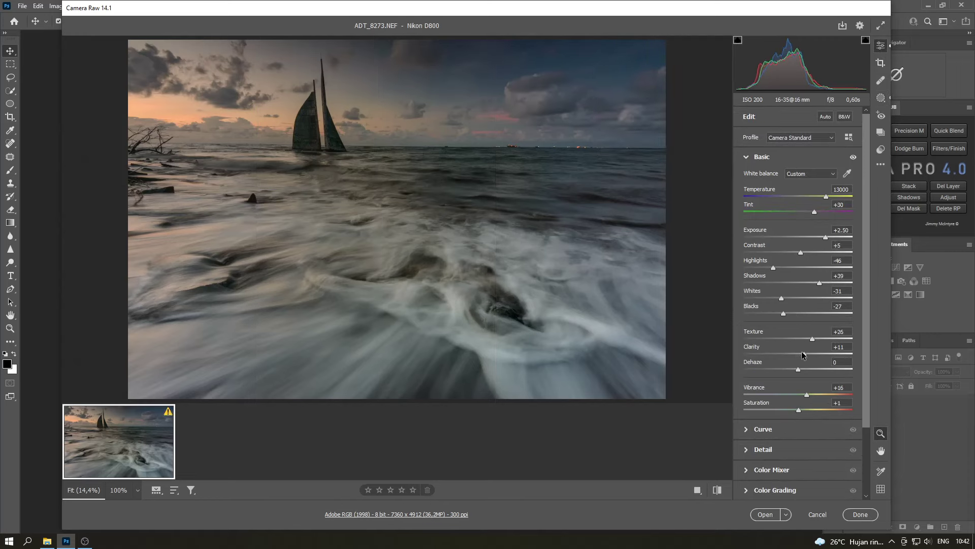
left_click_drag(806, 395, 802, 413)
left_click(780, 474)
- Boost orange saturation and shift the yellow hue and the orange hue to -10
left_click(774, 247)
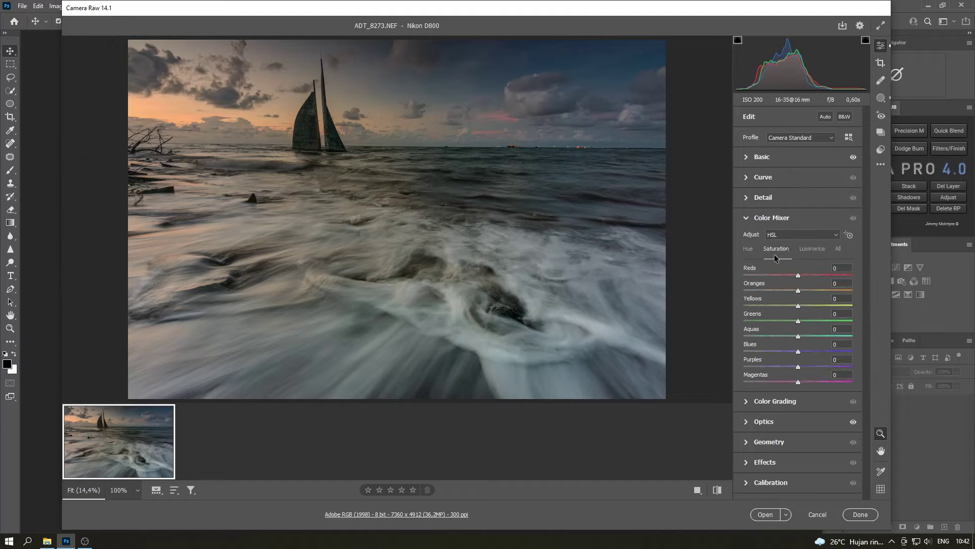
mouse_move(798, 290)
left_mouse_down()
mouse_move(844, 290)
mouse_move(821, 290)
mouse_move(812, 306)
left_mouse_up()
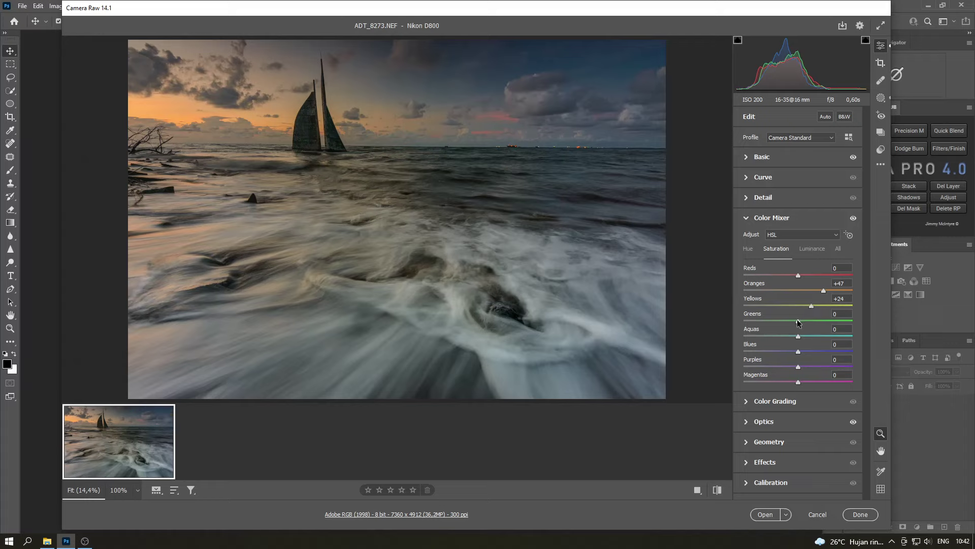
left_click(750, 250)
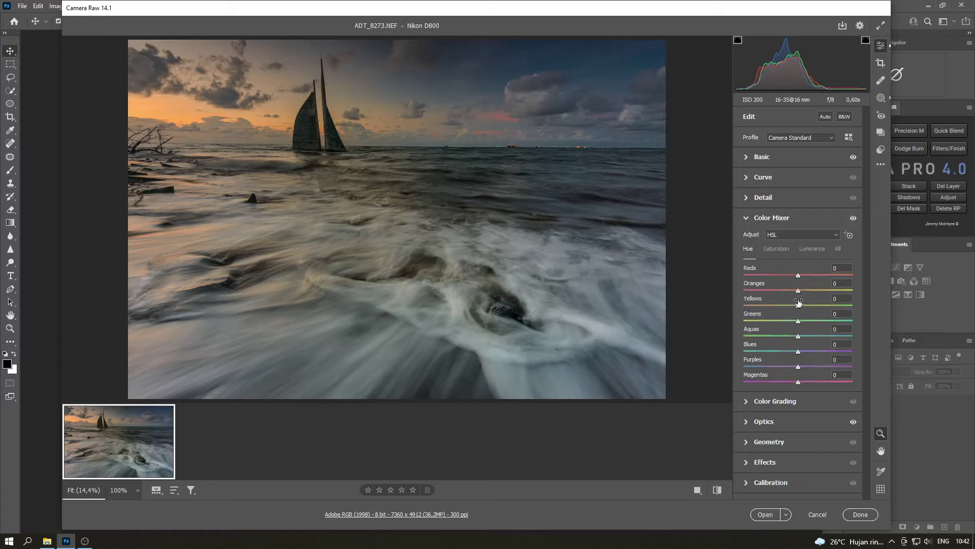
left_click_drag(799, 305, 786, 311)
left_click_drag(796, 289, 791, 292)
left_click_drag(792, 290, 791, 289)
- Boost blue saturation and raise blue luminance to +39
left_click(788, 253)
mouse_move(798, 351)
left_mouse_down()
mouse_move(833, 349)
mouse_move(798, 354)
mouse_move(810, 354)
left_mouse_up()
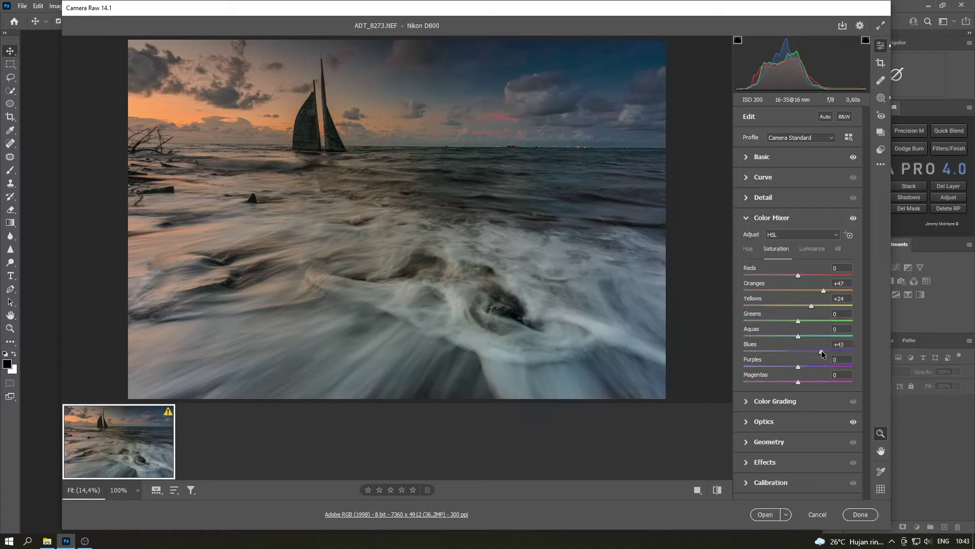
left_click(812, 248)
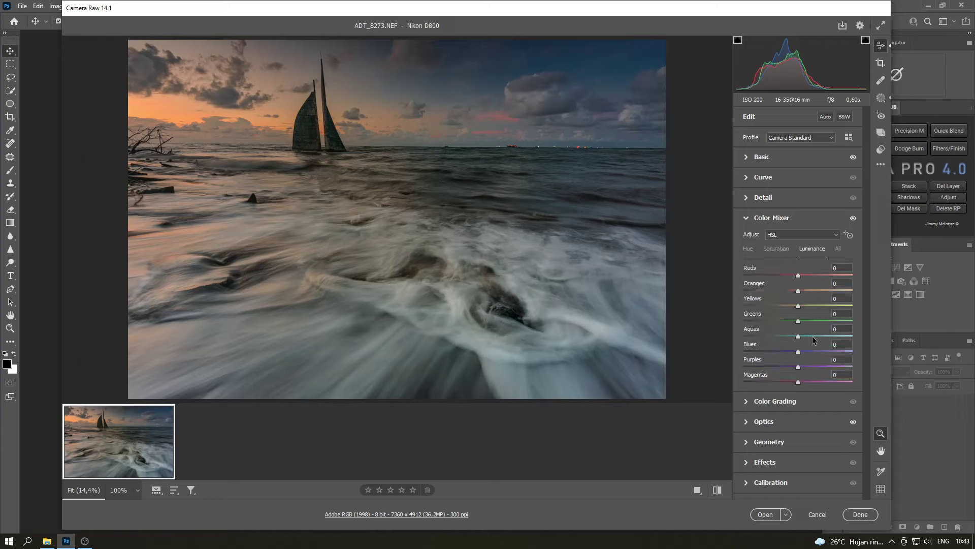
mouse_move(798, 351)
left_mouse_down()
mouse_move(844, 350)
mouse_move(815, 352)
left_mouse_up()
- Nudge exposure to +2.60 and open the edited seascape as a Photoshop document
left_click(758, 155)
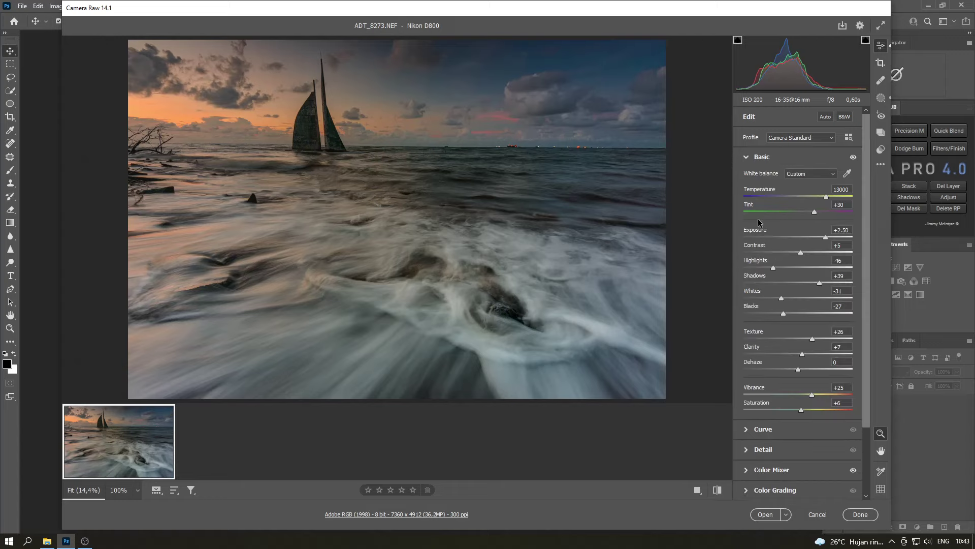
left_click_drag(824, 237, 825, 236)
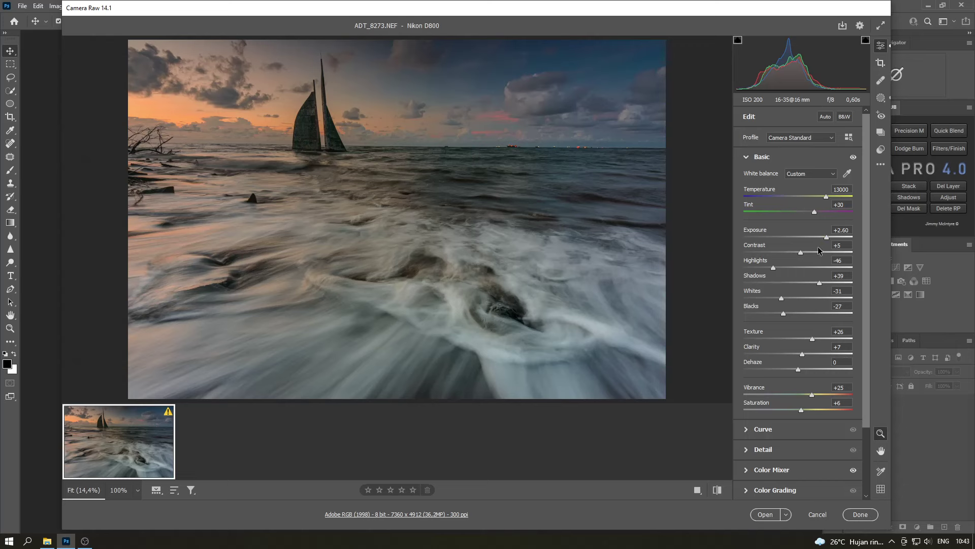
left_click(765, 514)
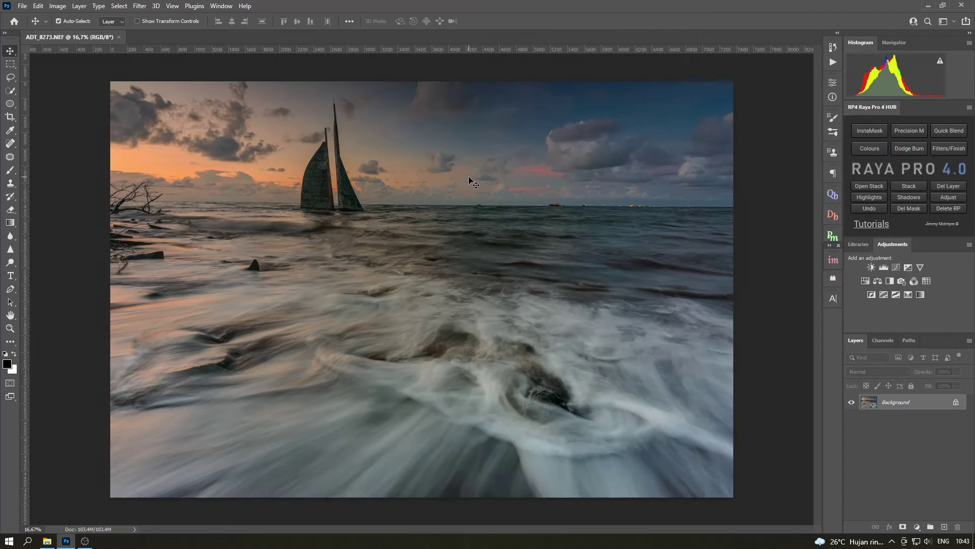
- Place a horizontal guide on the horizon and unlock the Background into Layer 0
left_click_drag(577, 49, 604, 201)
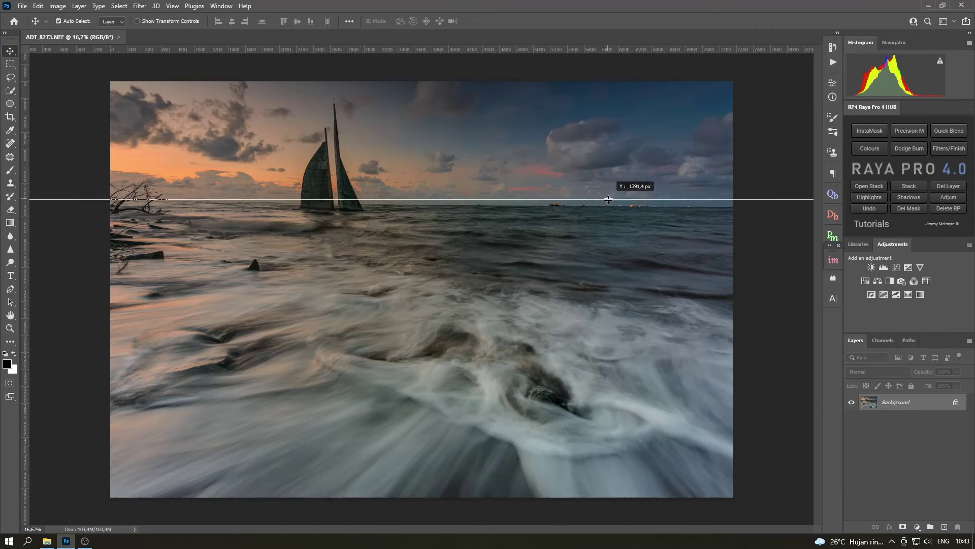
left_click_drag(605, 202, 611, 201)
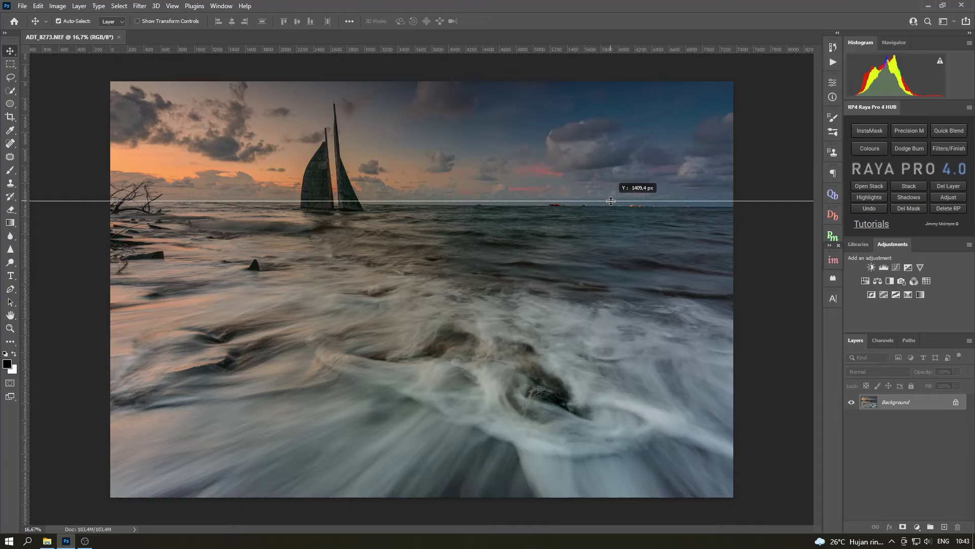
mouse_move(611, 201)
left_mouse_down()
mouse_move(616, 212)
mouse_move(618, 203)
left_mouse_up()
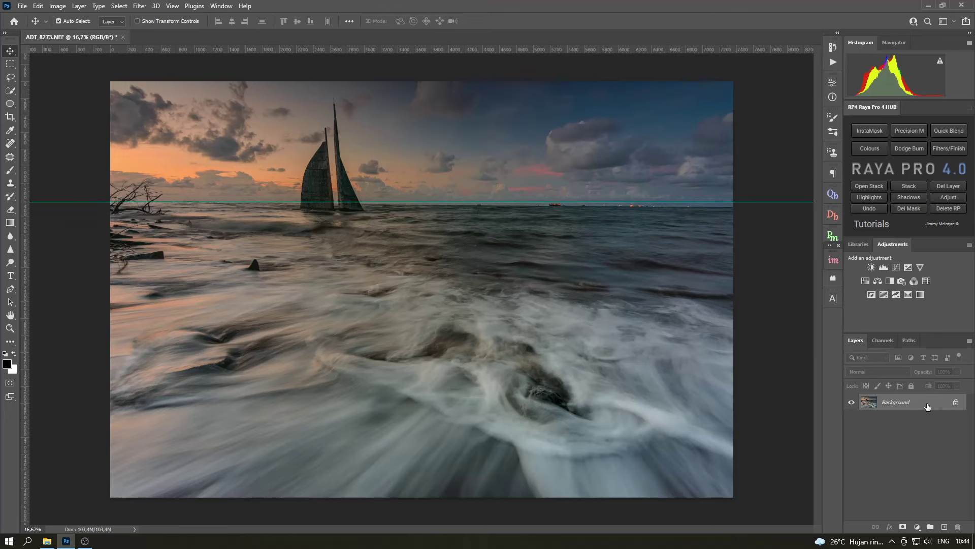
left_click(957, 403)
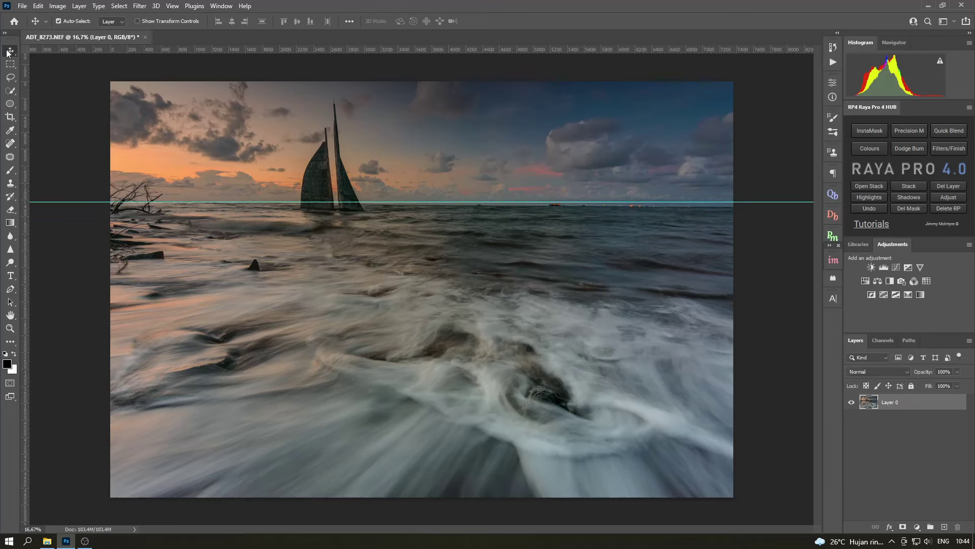
- Rotate the layer slightly to level the horizon and add a vertical guide through the sailboat
left_click(145, 21)
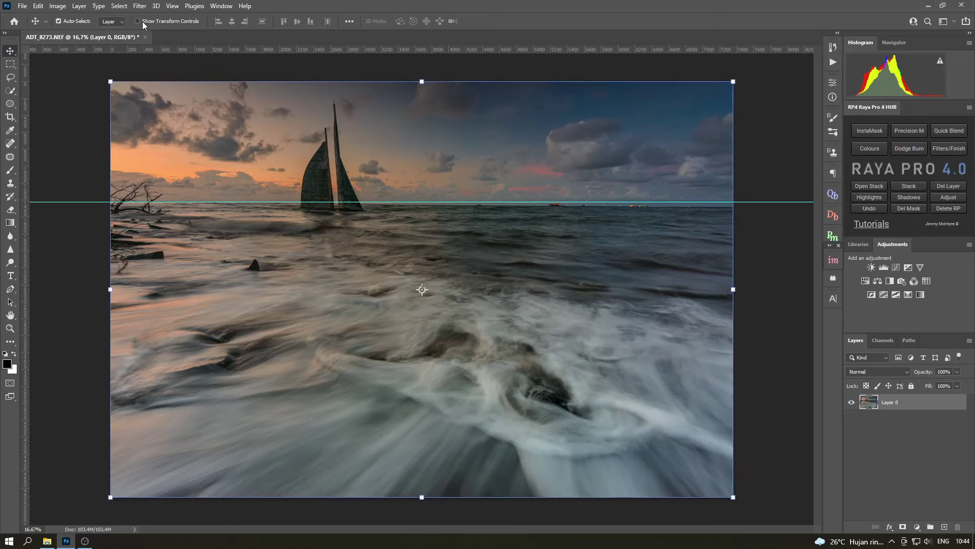
left_click(103, 74)
left_click_drag(104, 75, 101, 76)
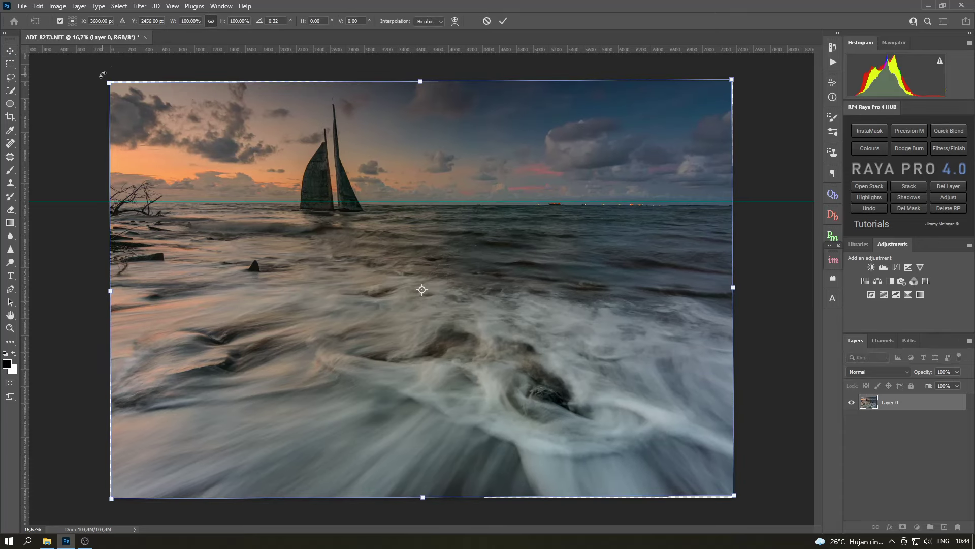
left_click(501, 23)
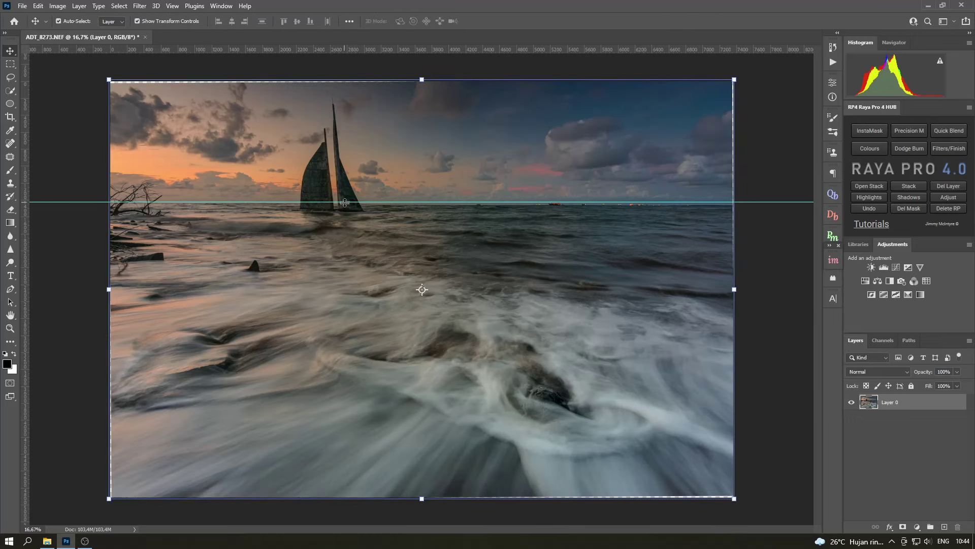
left_click_drag(345, 203, 349, 4)
left_click_drag(28, 188, 328, 178)
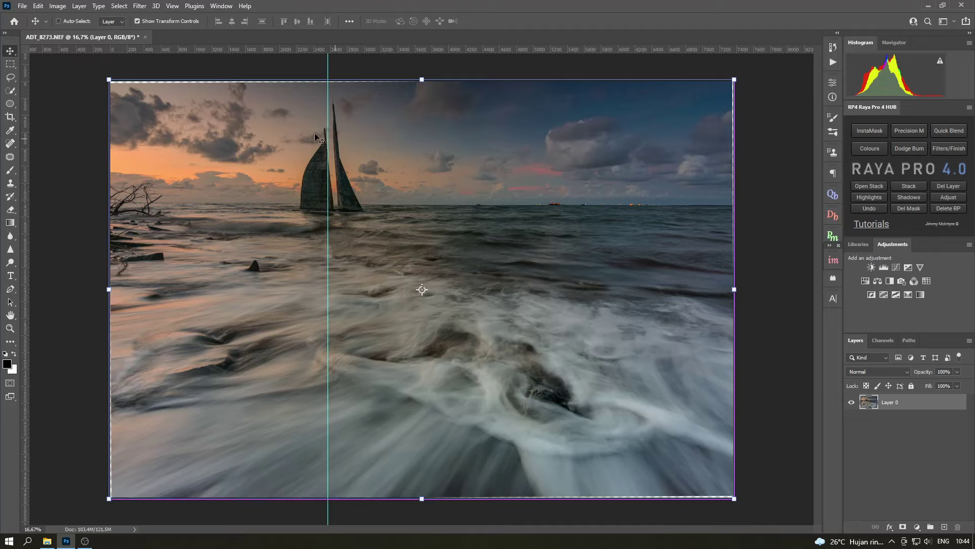
key("ctrl+minus")
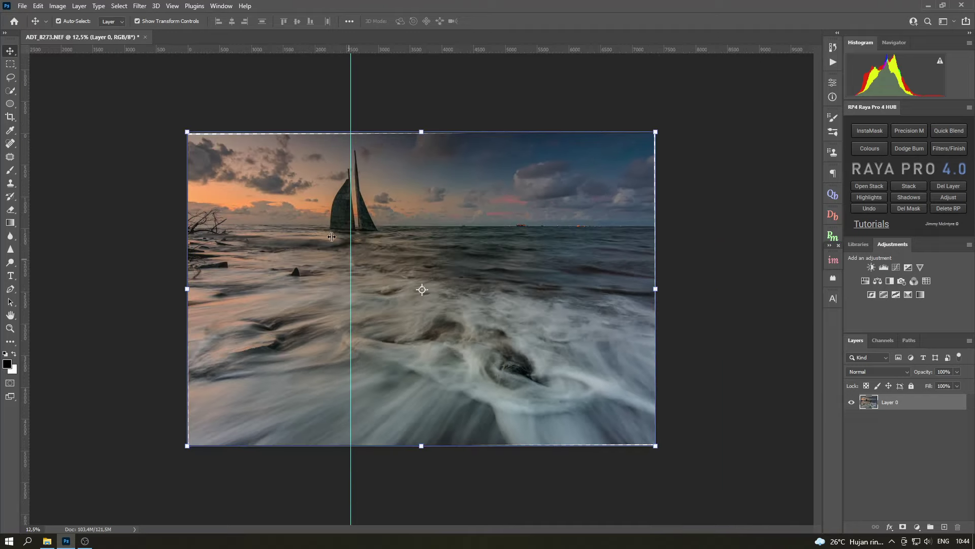
- Apply a Perspective transform that widens the image's base into a trapezoid
left_click(39, 6)
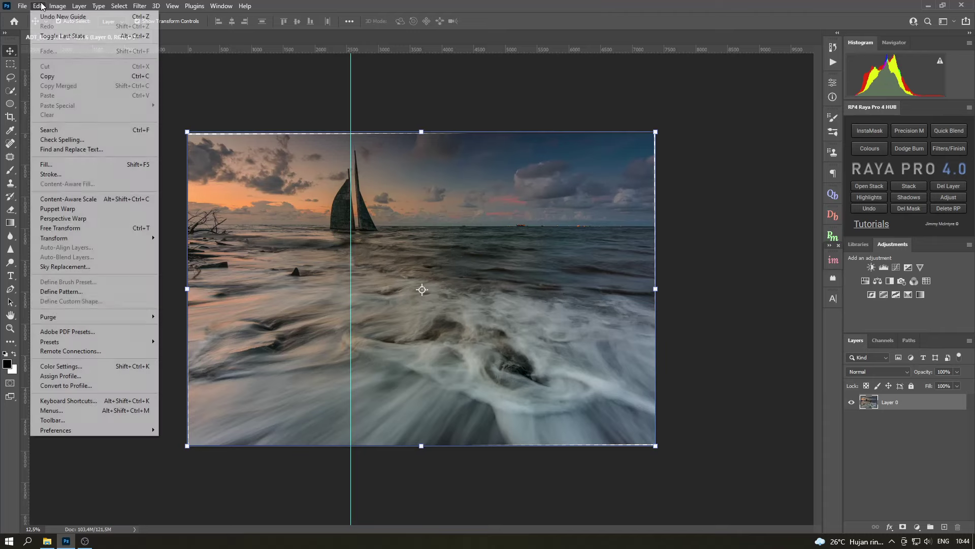
mouse_move(56, 238)
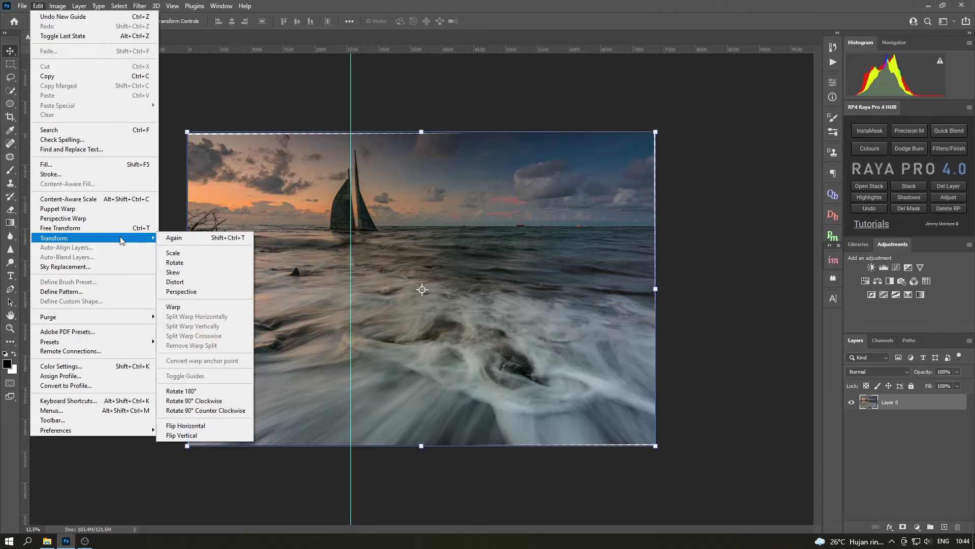
left_click(198, 293)
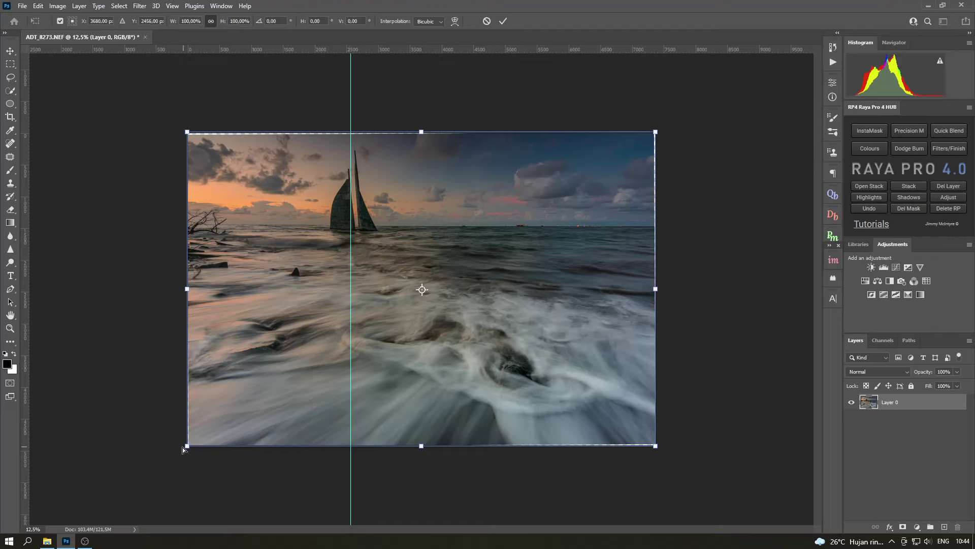
mouse_move(187, 446)
left_mouse_down()
mouse_move(65, 453)
mouse_move(81, 453)
left_mouse_up()
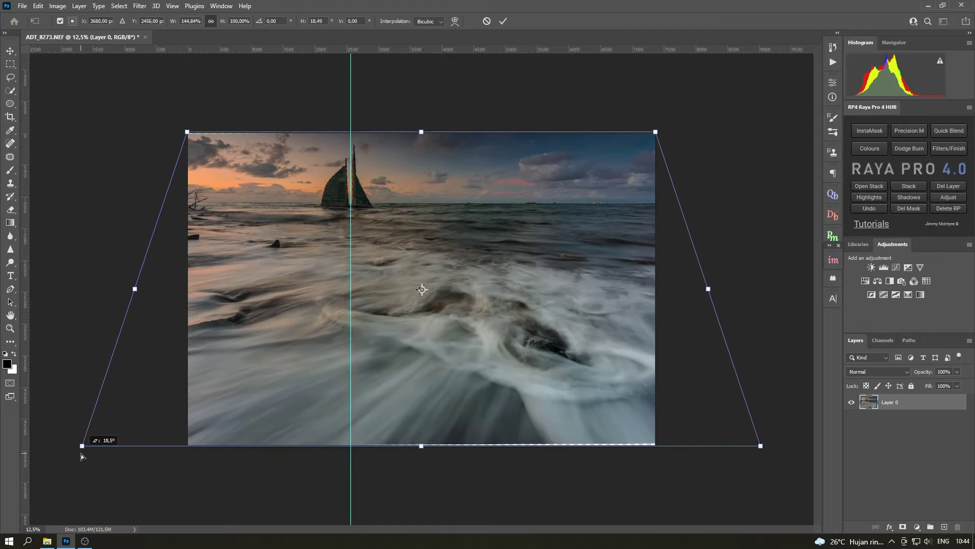
key("Return")
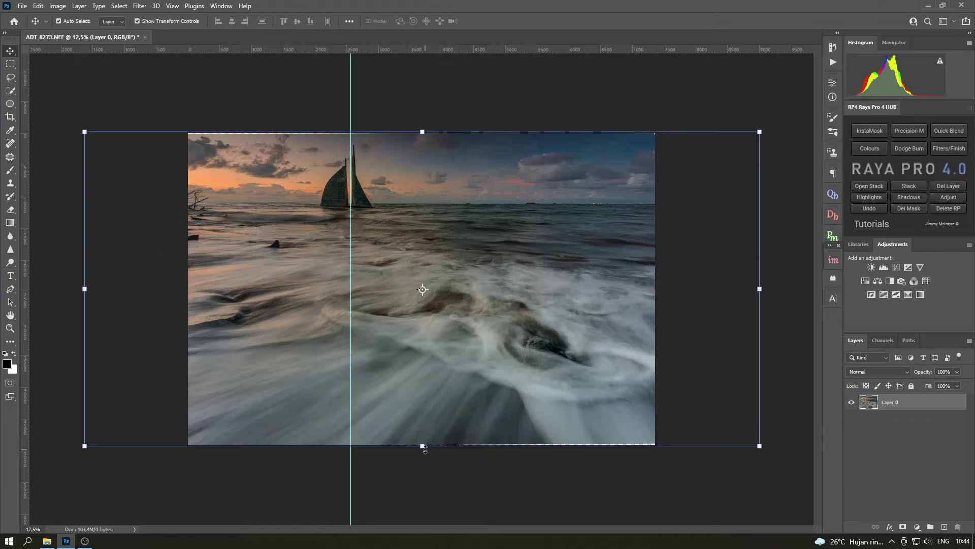
key("ctrl+minus")
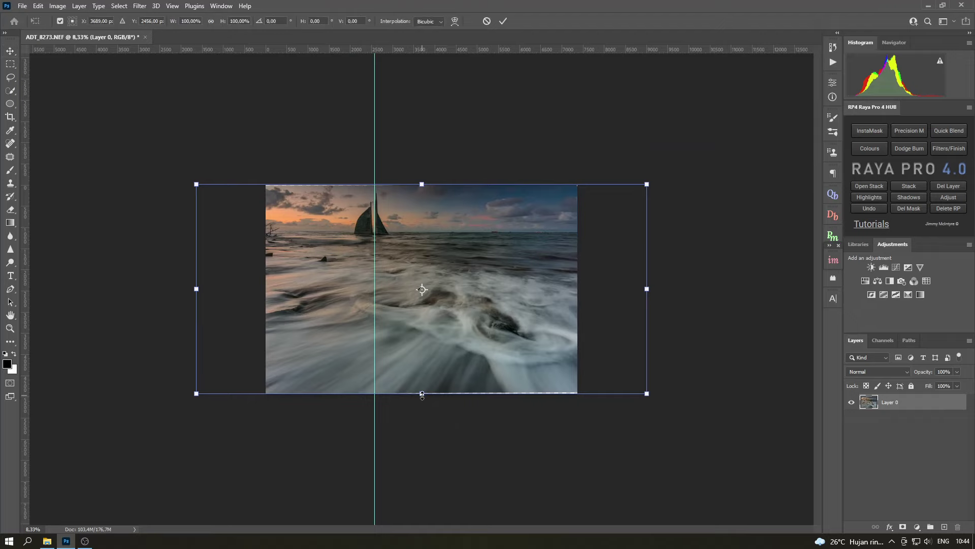
left_click_drag(422, 395, 424, 451)
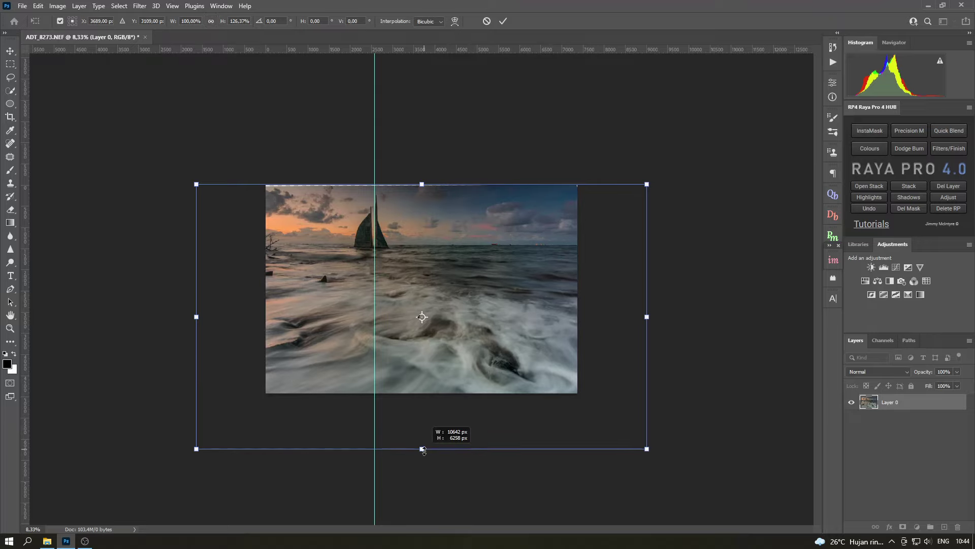
key("ctrl+z")
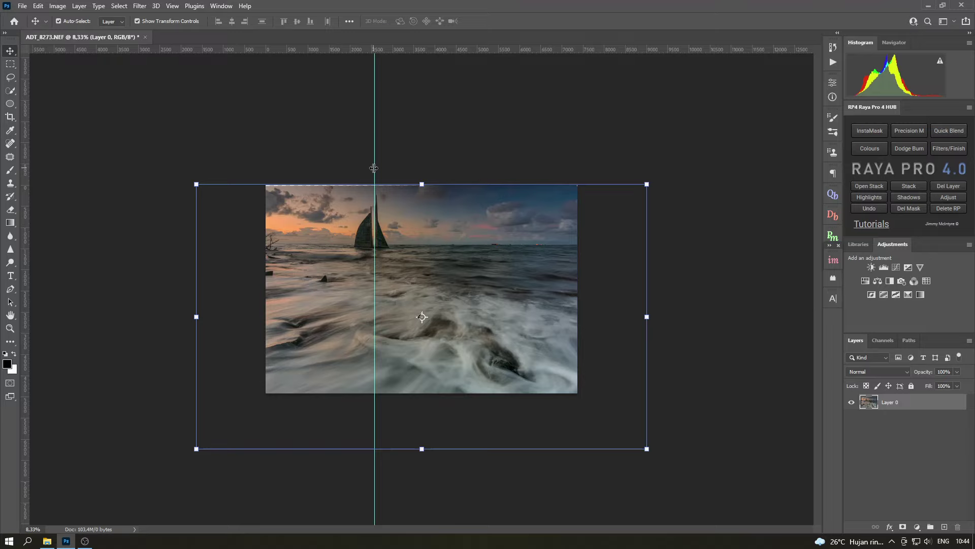
- Remove the vertical guide and distort both lower corners inward
left_click_drag(374, 168, 23, 185)
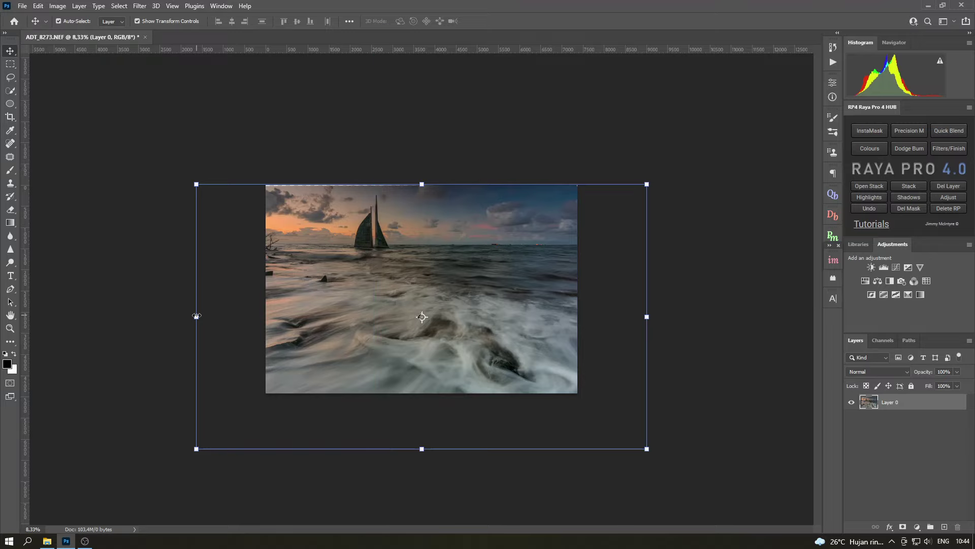
left_click_drag(196, 448, 241, 407)
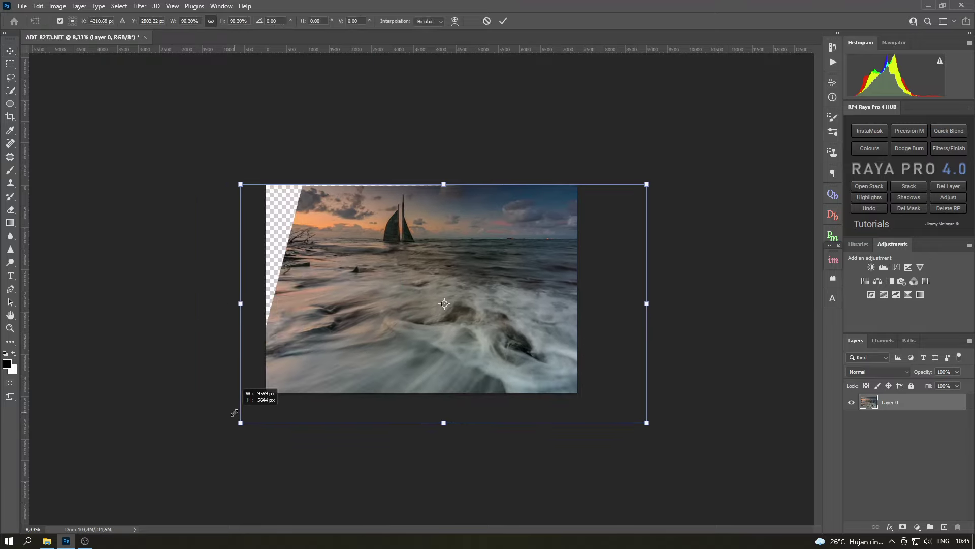
left_click_drag(648, 417, 606, 402)
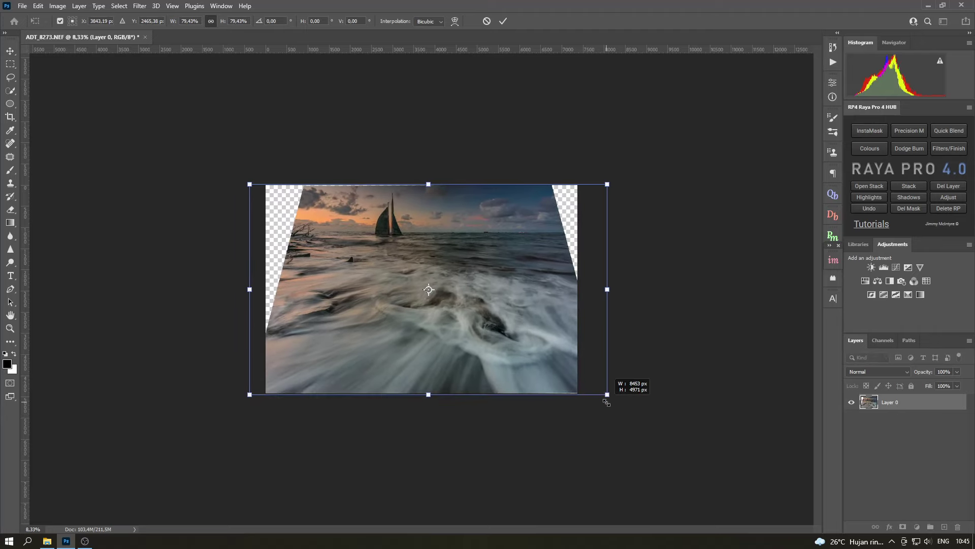
left_click(608, 285)
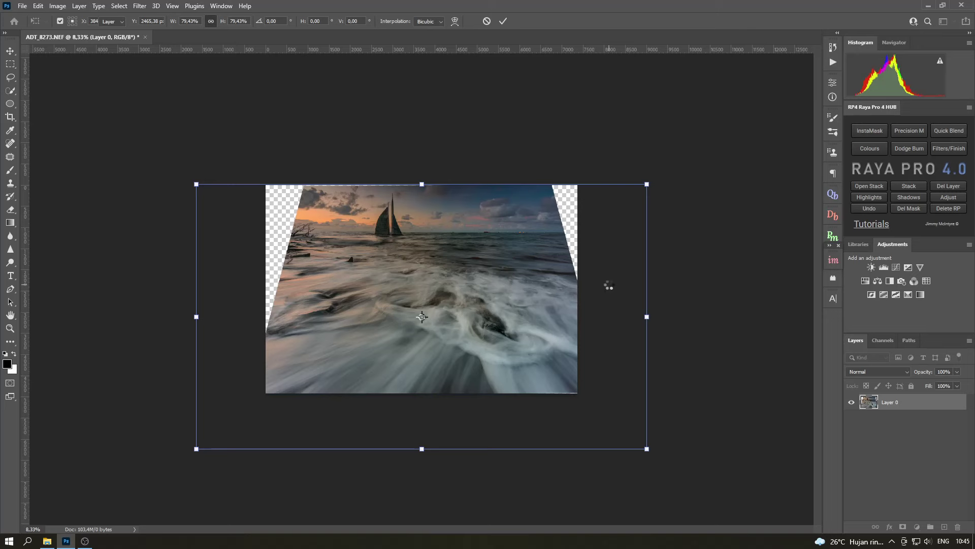
key("ctrl+0")
key("ctrl+minus")
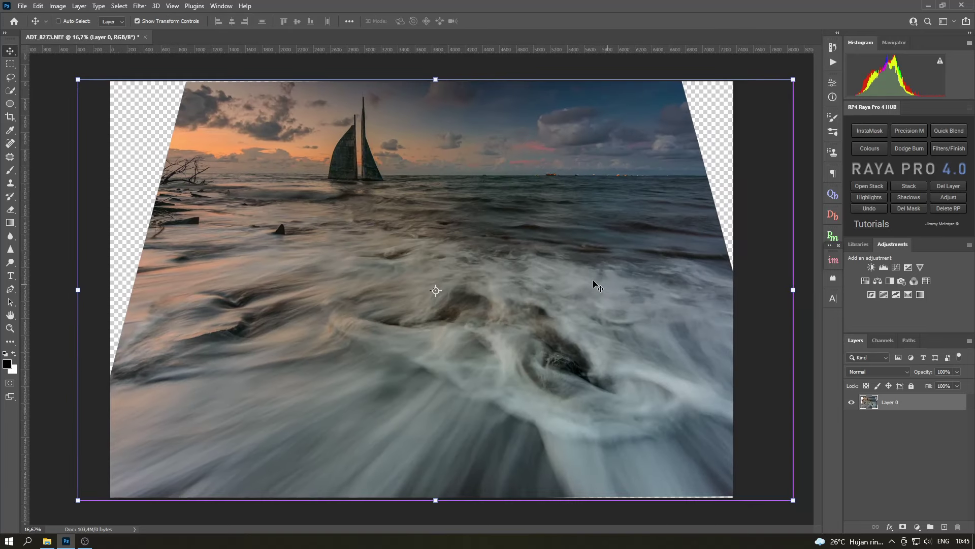
left_click(142, 22)
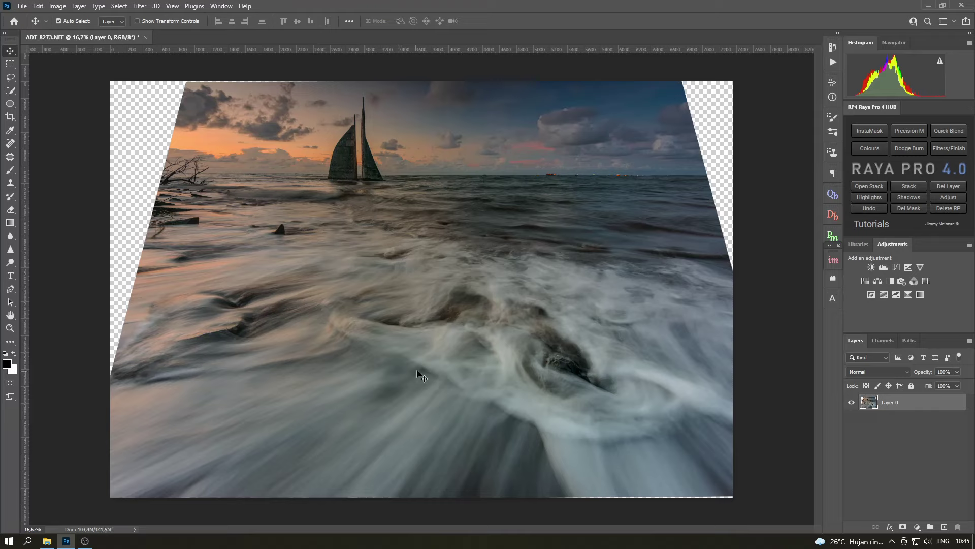
key("ctrl+minus")
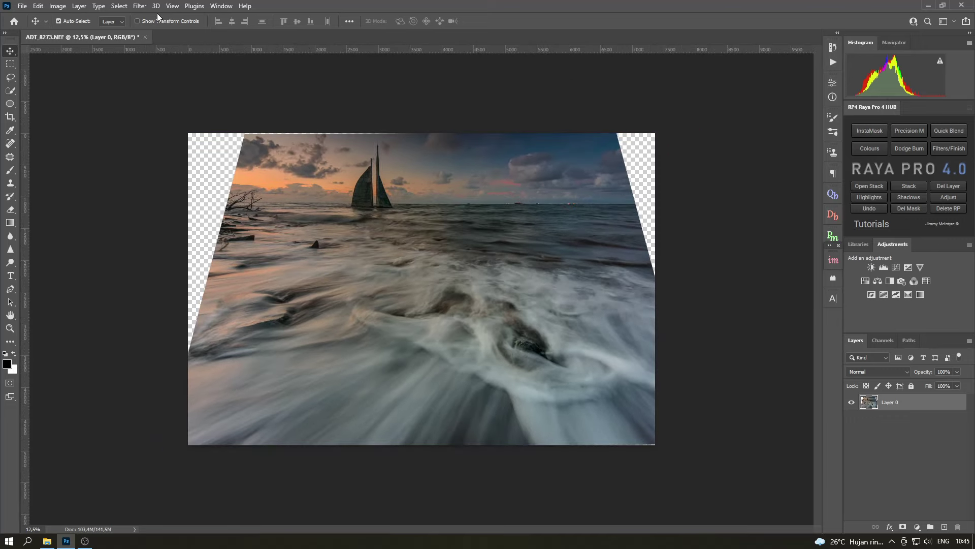
- Finish the vertical stretch and perspective skew, then marquee-select the water from the horizon down
left_click(162, 21)
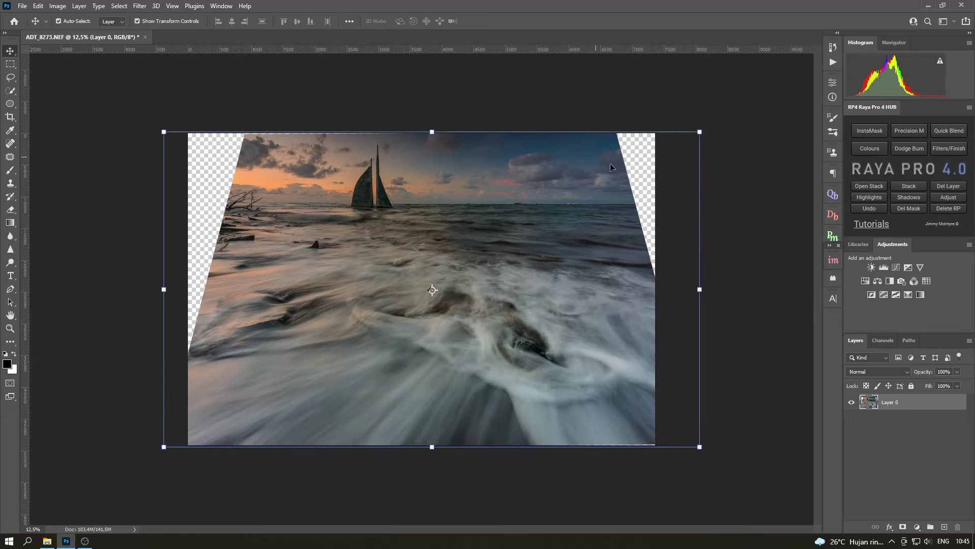
left_click_drag(438, 447, 448, 543)
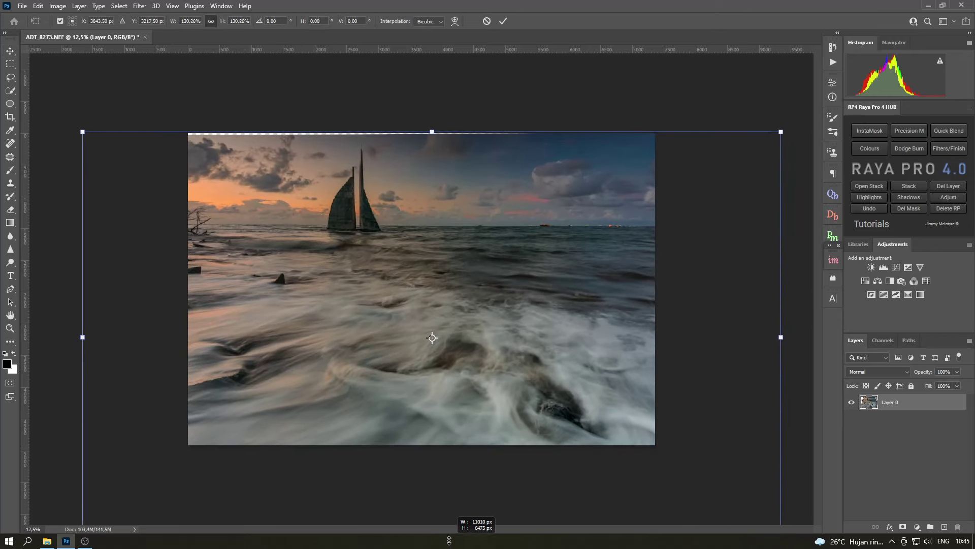
left_click_drag(448, 543, 449, 542)
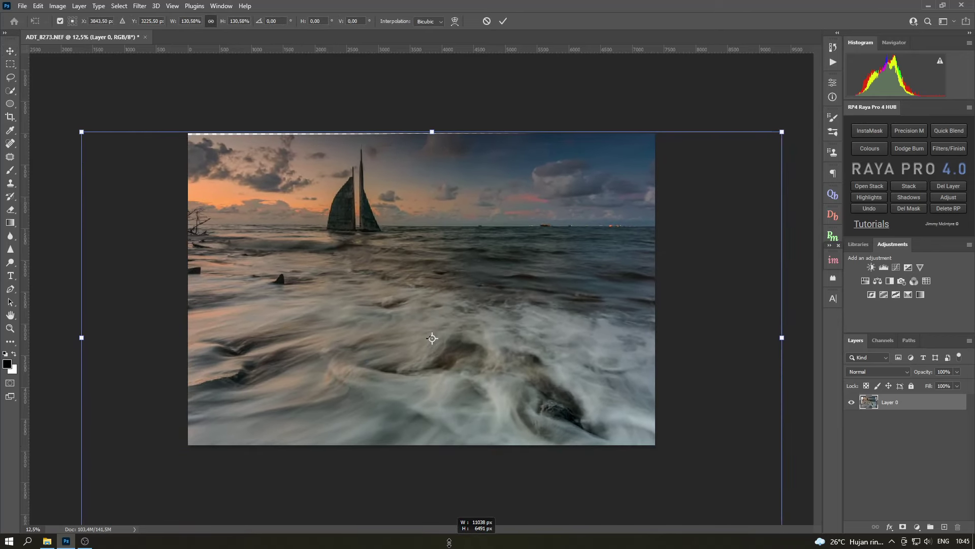
mouse_move(449, 542)
left_mouse_down()
mouse_move(448, 407)
mouse_move(468, 366)
left_mouse_up()
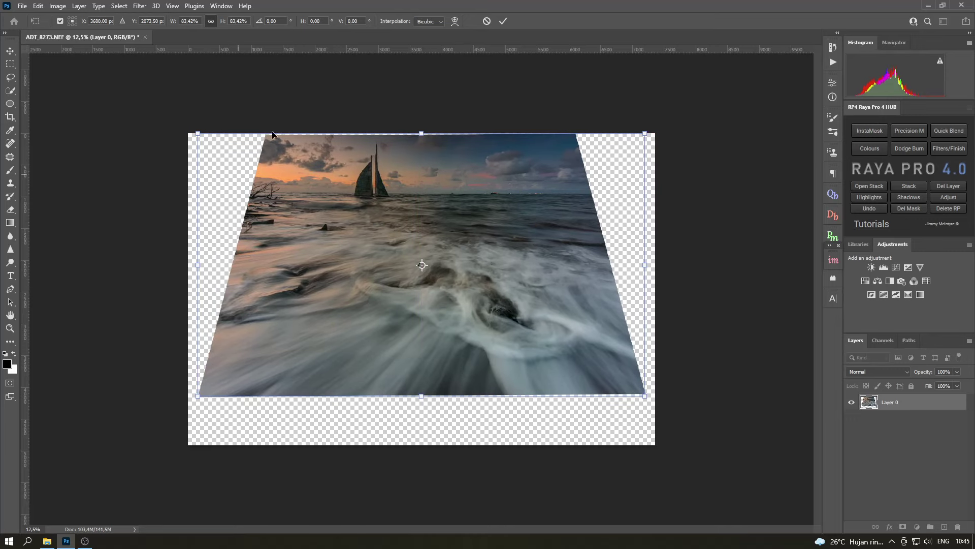
mouse_move(323, 51)
left_mouse_down()
mouse_move(350, 109)
mouse_move(350, 159)
mouse_move(351, 21)
left_mouse_up()
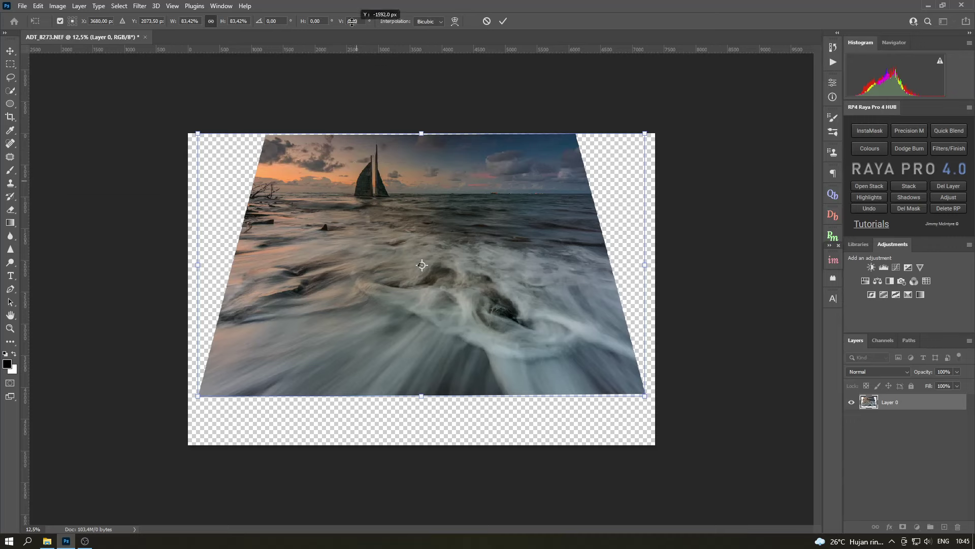
left_click(10, 63)
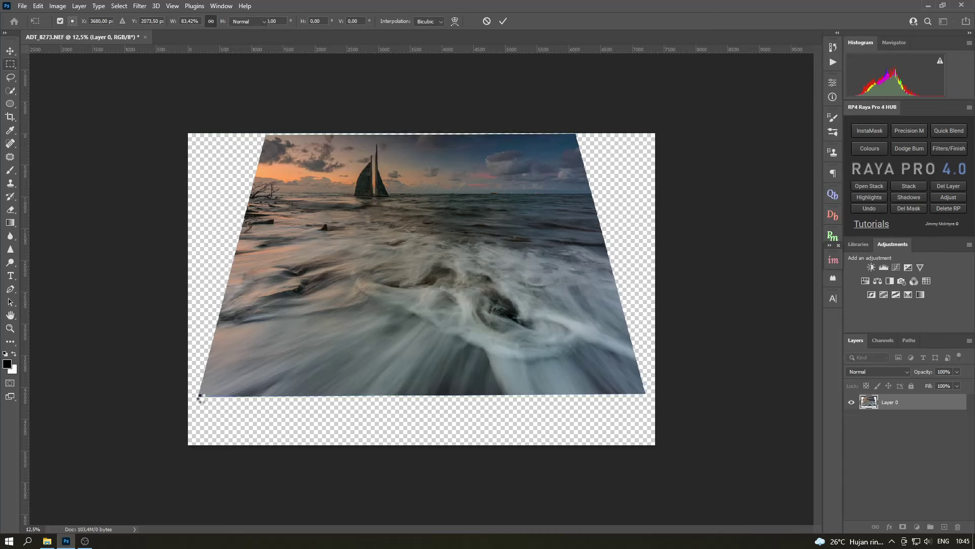
mouse_move(195, 415)
left_mouse_down()
mouse_move(720, 212)
mouse_move(729, 199)
left_mouse_up()
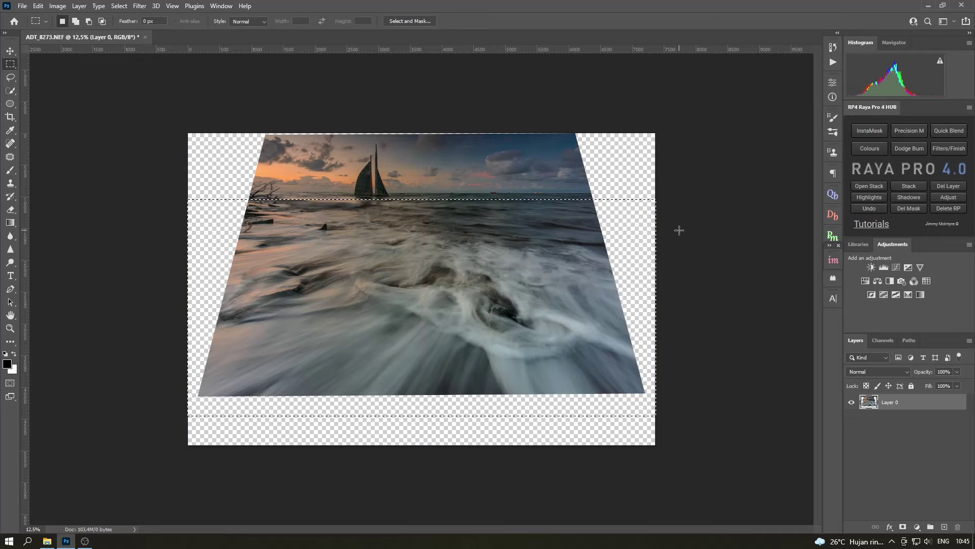
- Copy the selected water onto a new Layer 1 and hide that layer
key("ctrl+j")
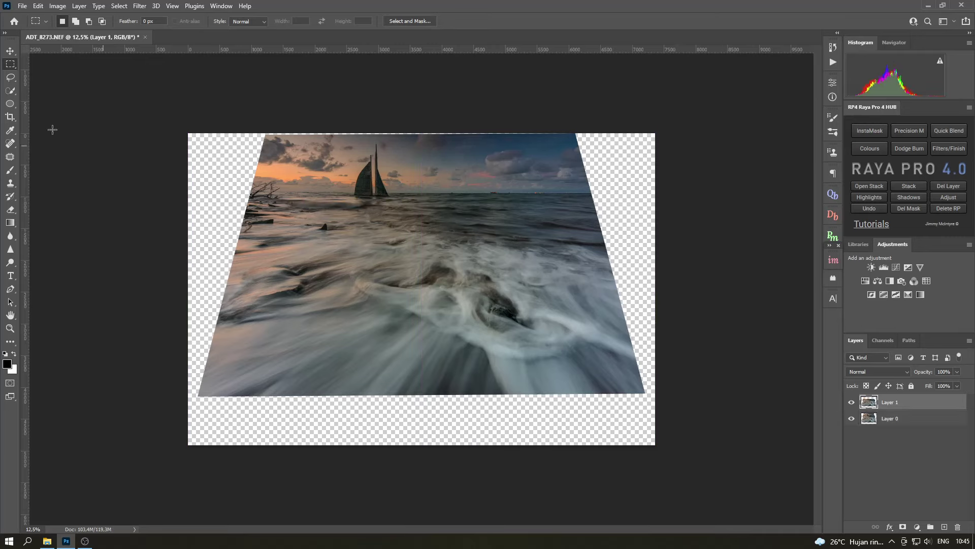
left_click(11, 52)
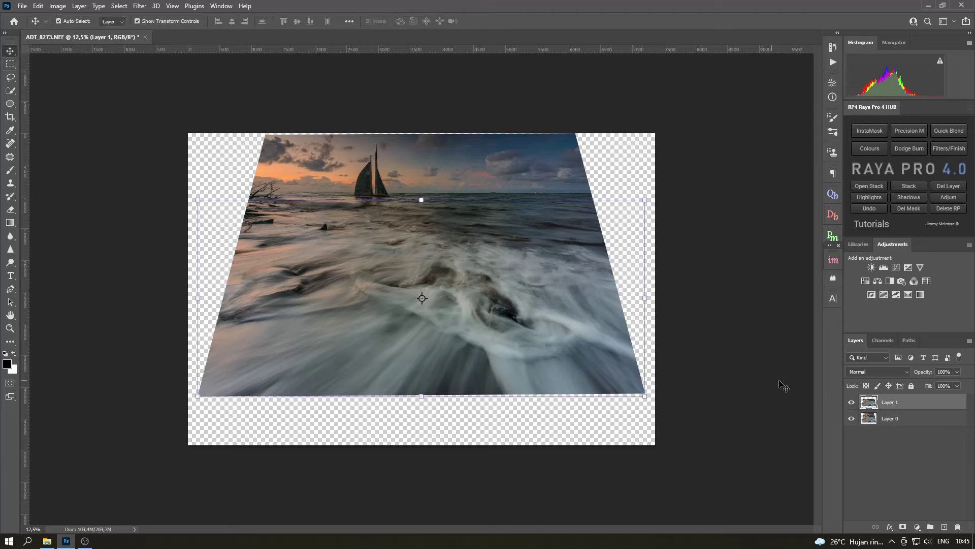
left_click(852, 403)
- Scale Layer 0 up to about 156% so it fills the canvas with no gaps
left_click(890, 419)
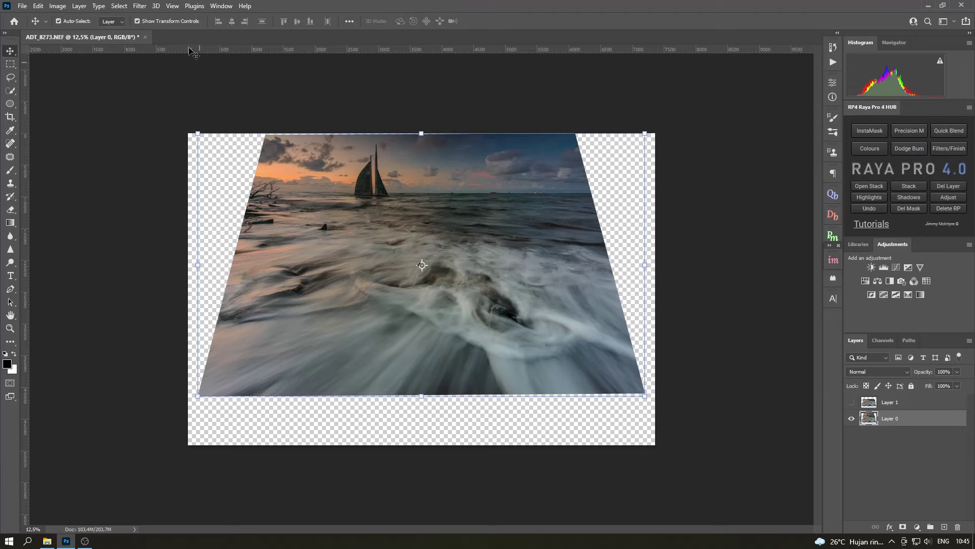
left_click_drag(421, 396, 444, 541)
key("shift+Up")
key("shift+Up")
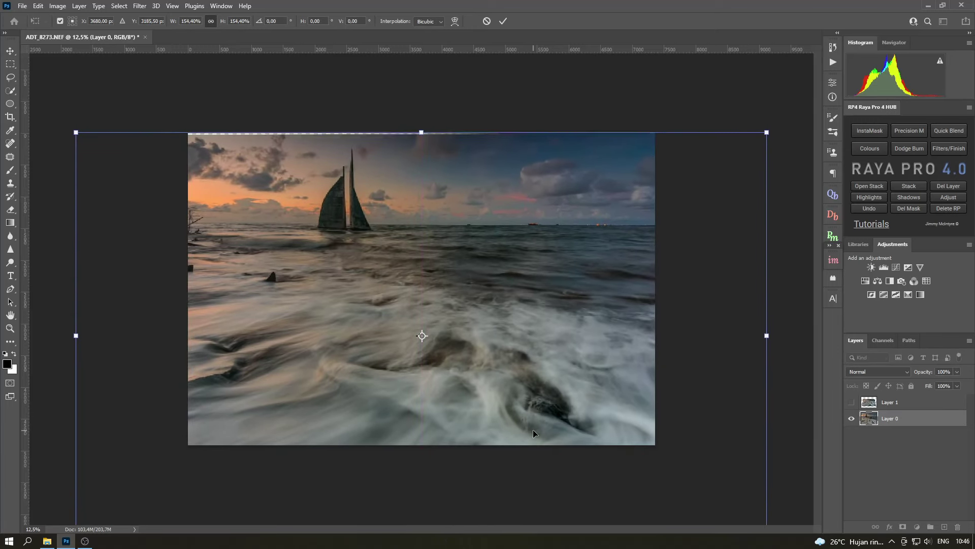
key("shift+Up")
key("shift+Up")
key("ctrl+minus")
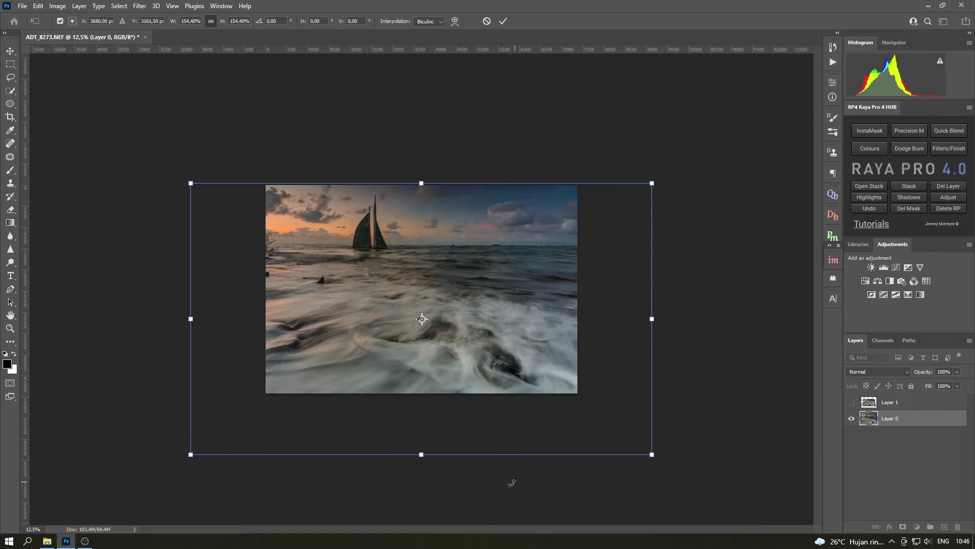
left_click_drag(420, 456, 422, 458)
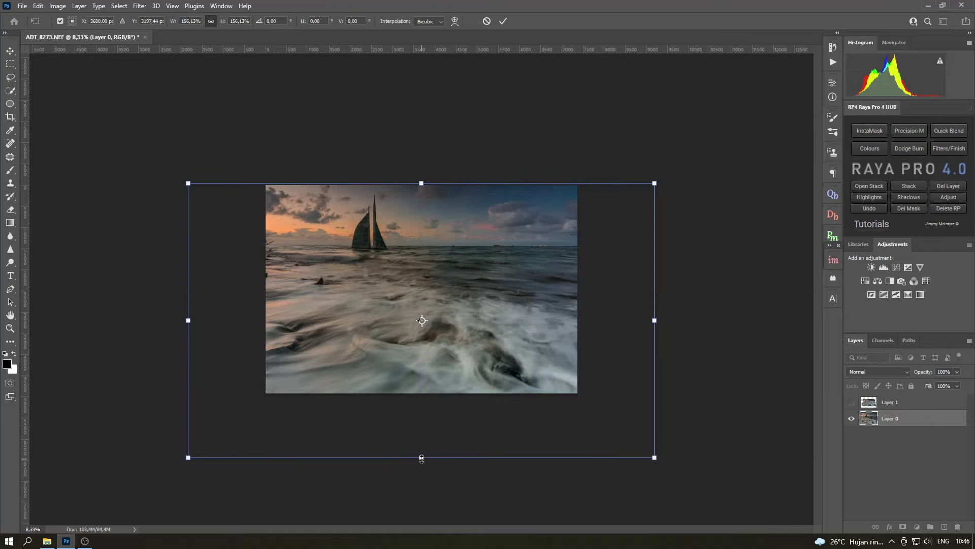
key("Return")
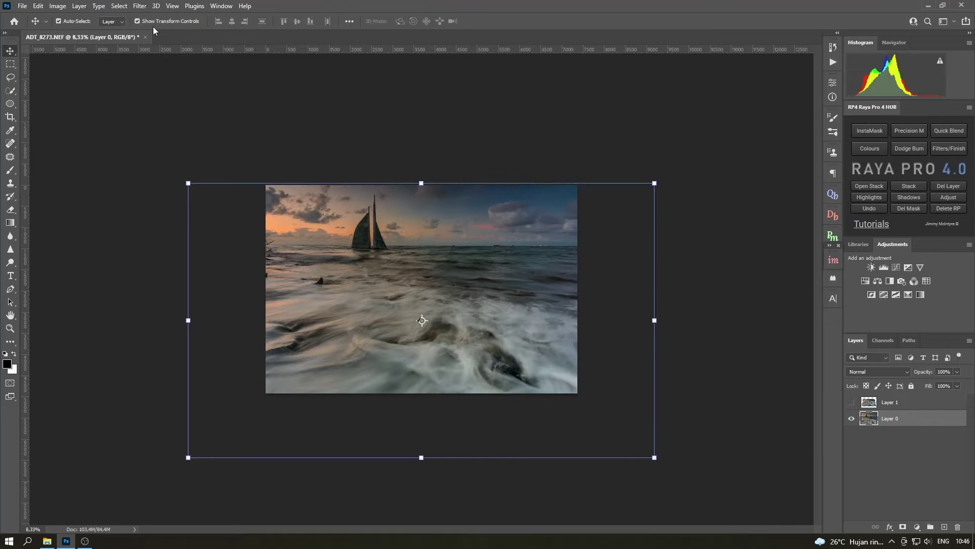
left_click(154, 22)
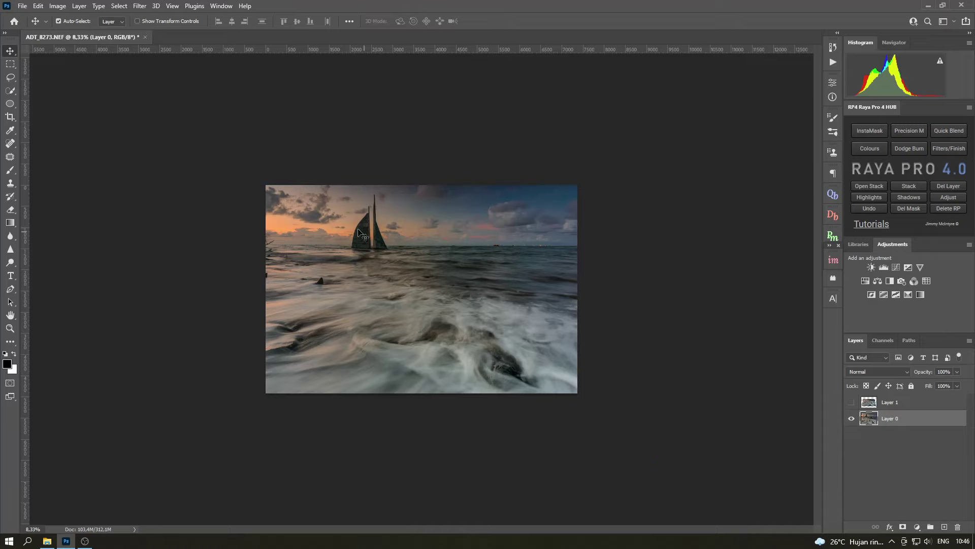
- Add a vertical guide through the sailboat and a horizontal guide along the horizon
key("c")
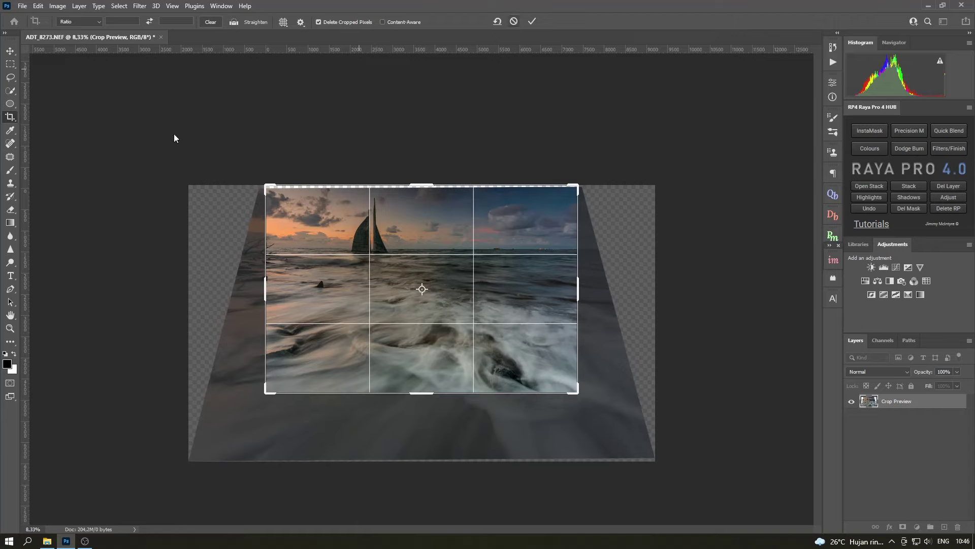
left_click_drag(25, 191, 370, 188)
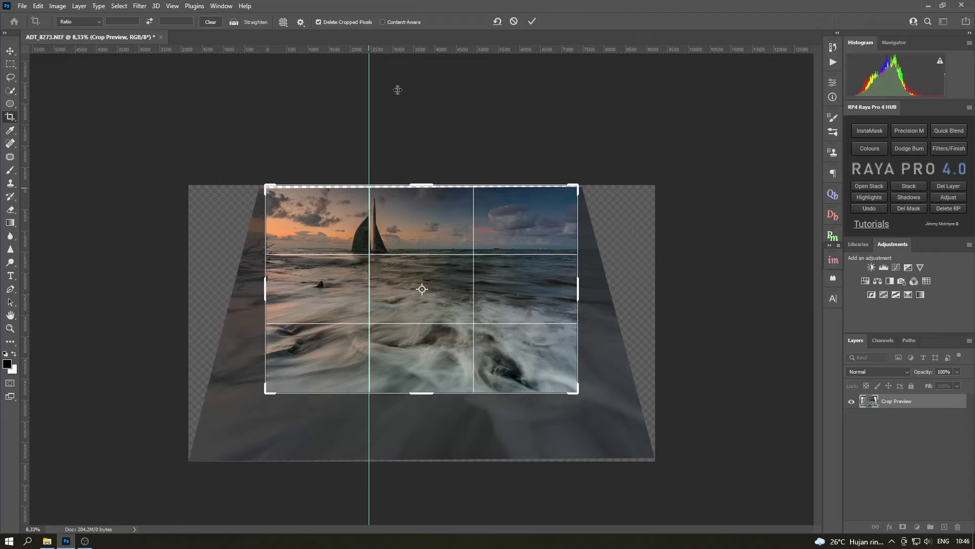
left_click_drag(400, 49, 427, 250)
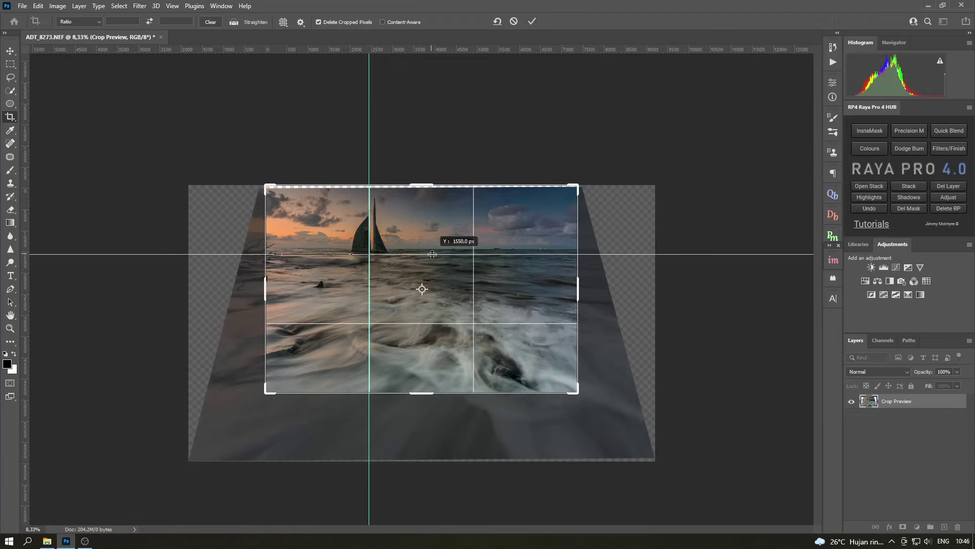
left_click(531, 21)
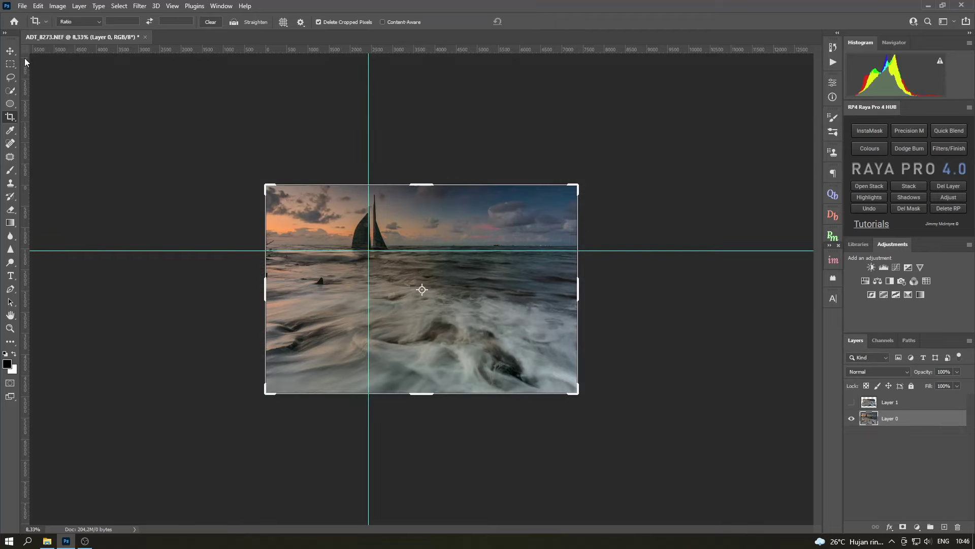
left_click(11, 51)
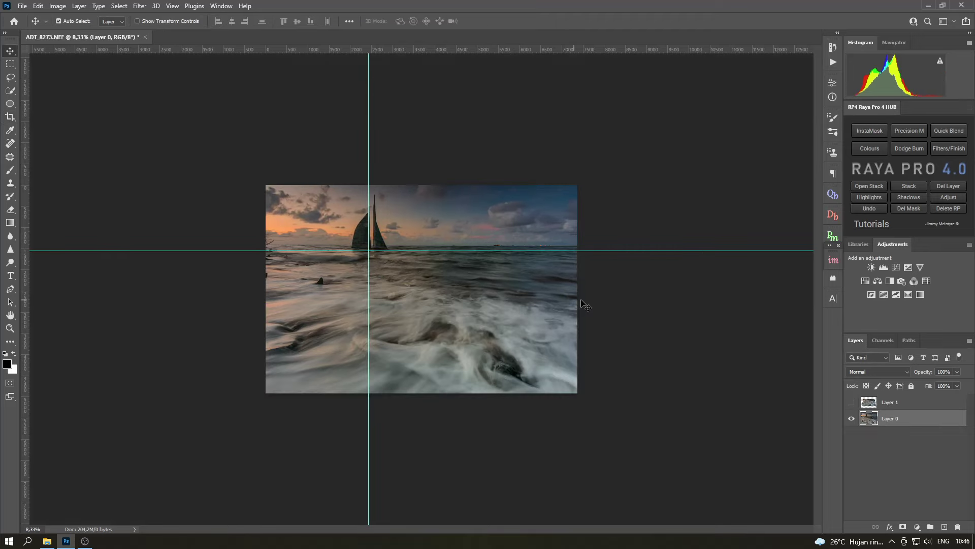
- Enlarge Layer 0 by about 110% and nudge it into line with the guides
left_click(163, 22)
left_click_drag(425, 461, 434, 488)
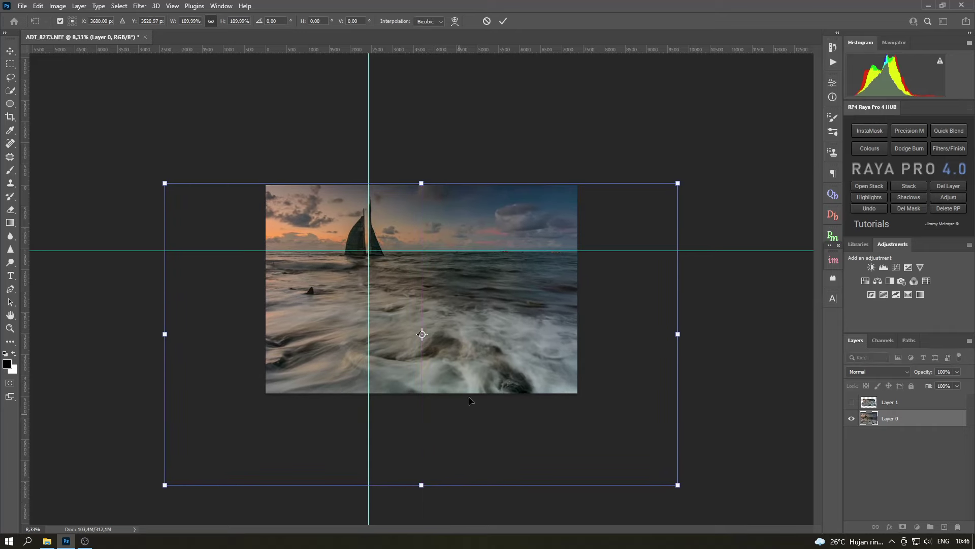
left_click_drag(462, 385, 466, 387)
key("Left")
key("Left")
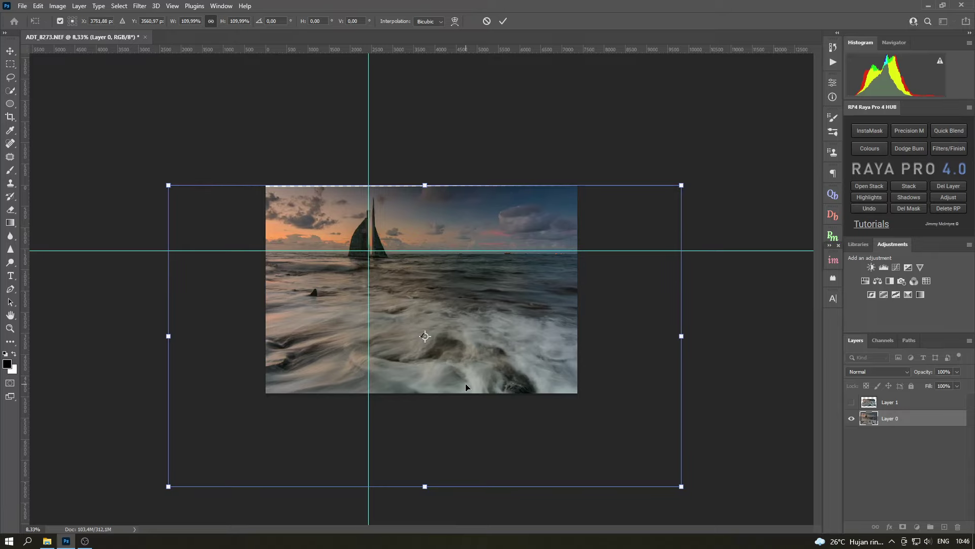
key("Left")
key("Left")
key("Left")
key("Up")
key("Up")
key("Up")
key("Up")
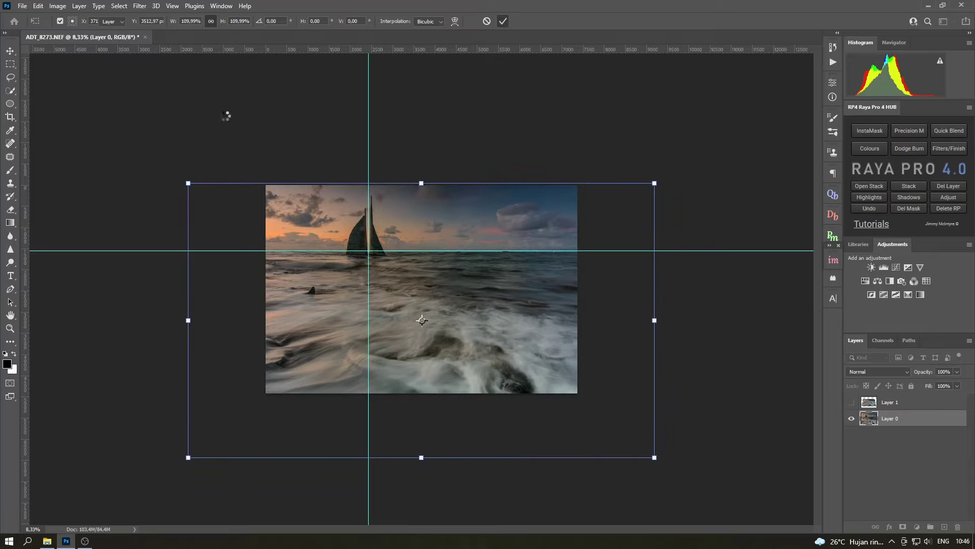
key("Return")
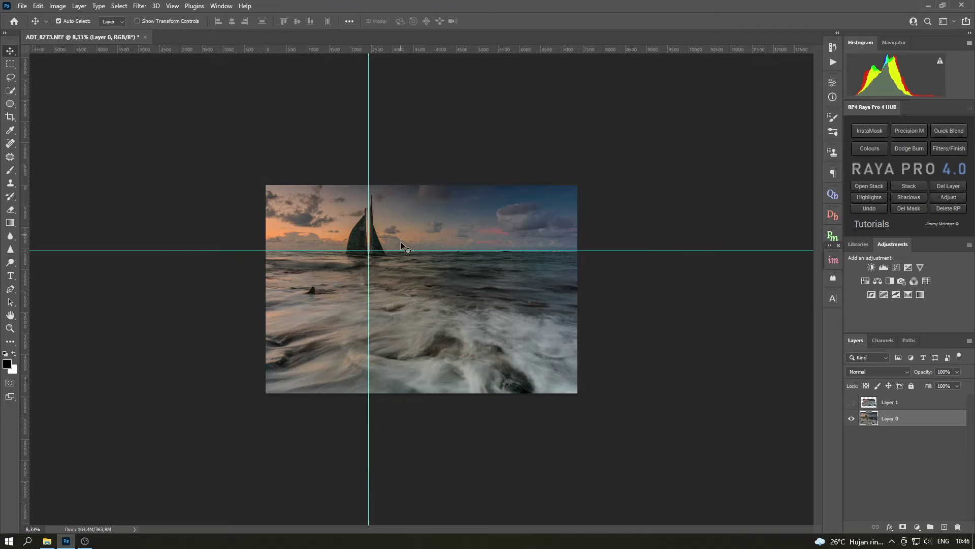
- Remove both guides and crop the canvas back to the picture frame
left_click_drag(402, 251, 389, 3)
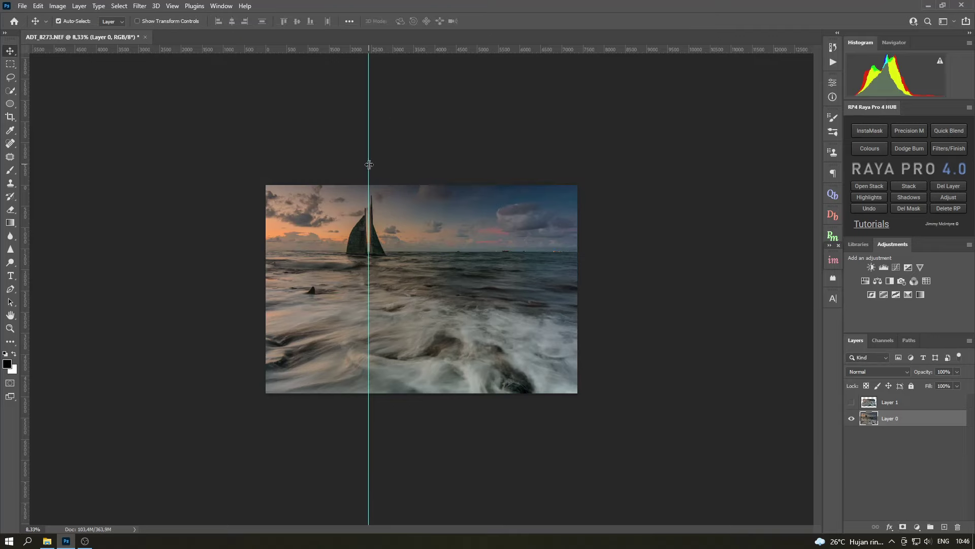
left_click_drag(368, 163, 10, 163)
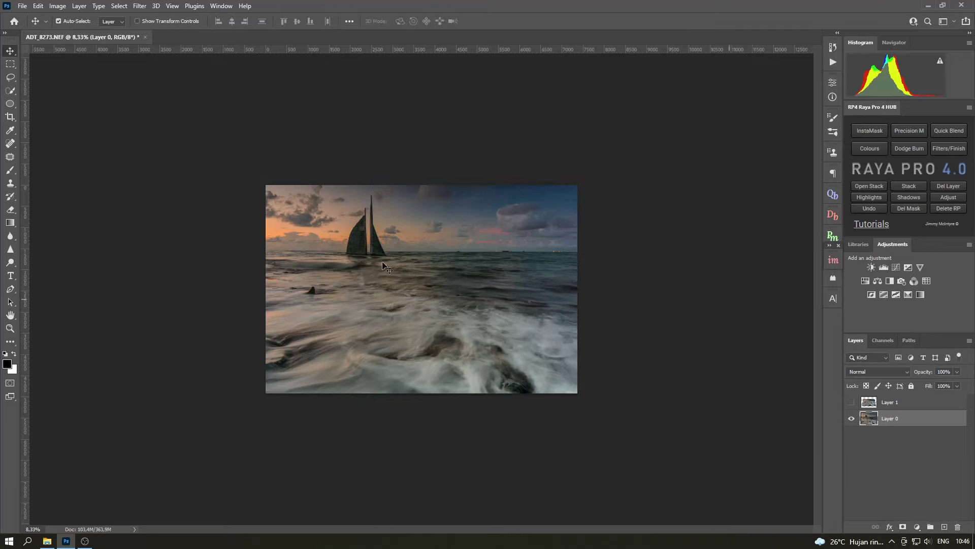
left_click(10, 116)
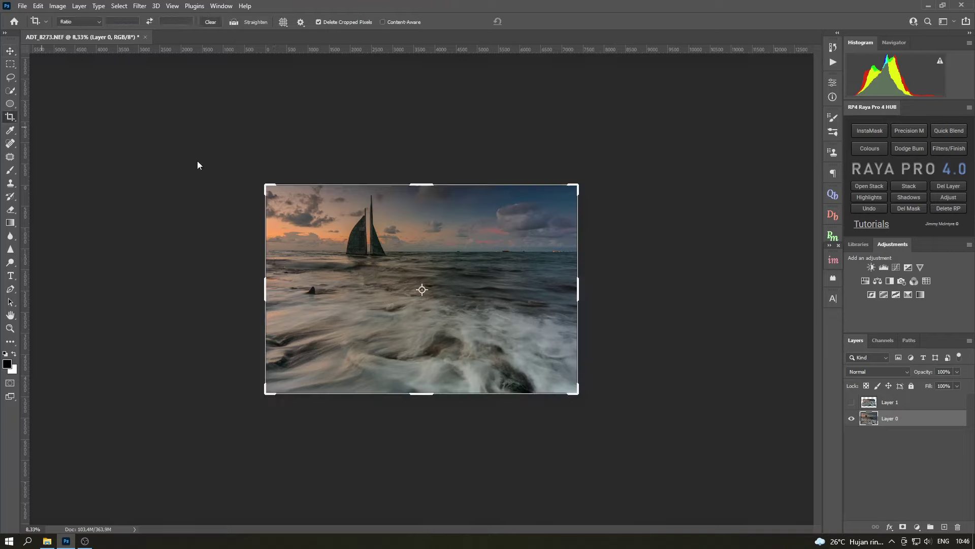
left_click(453, 238)
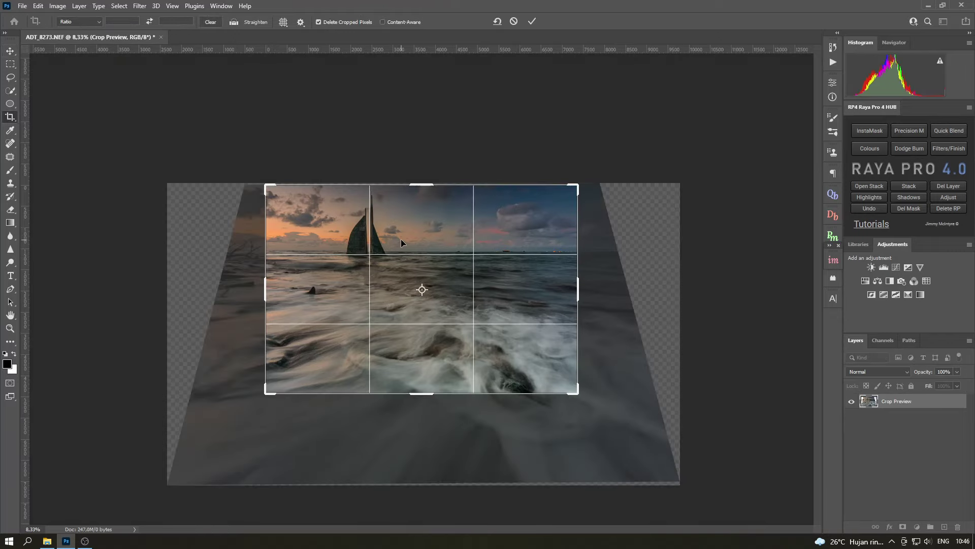
double_click(459, 225)
- Select and unhide Layer 1, moving the copied water down to the image bottom
left_click(10, 51)
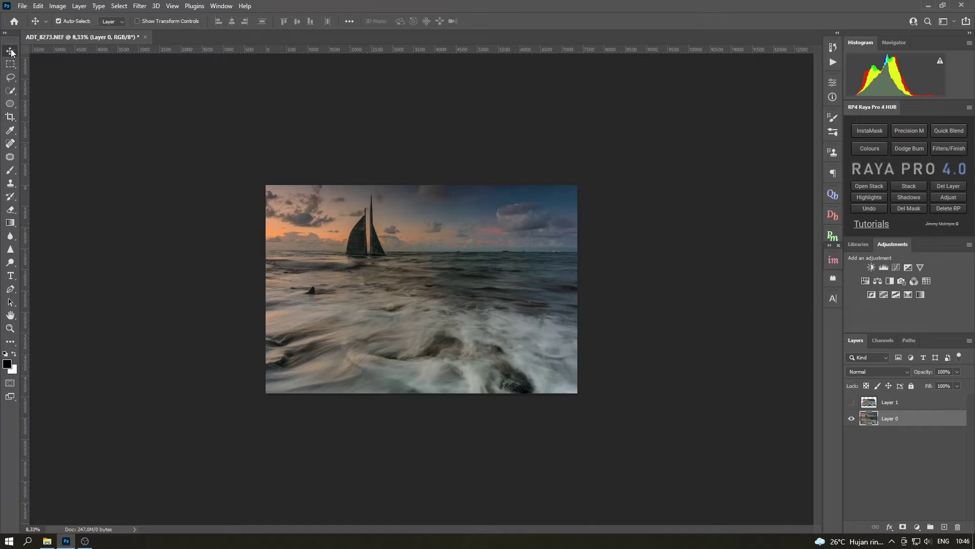
left_click(884, 404)
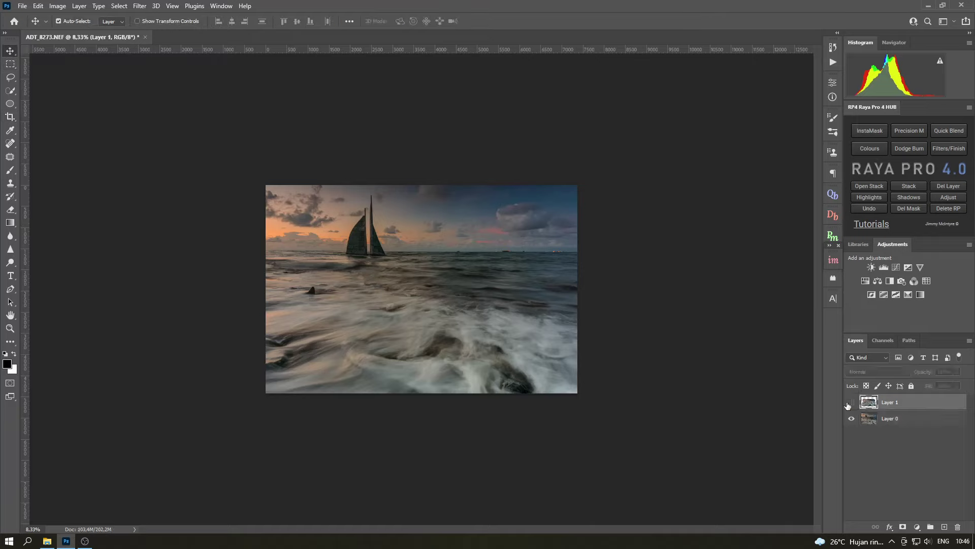
left_click(852, 403)
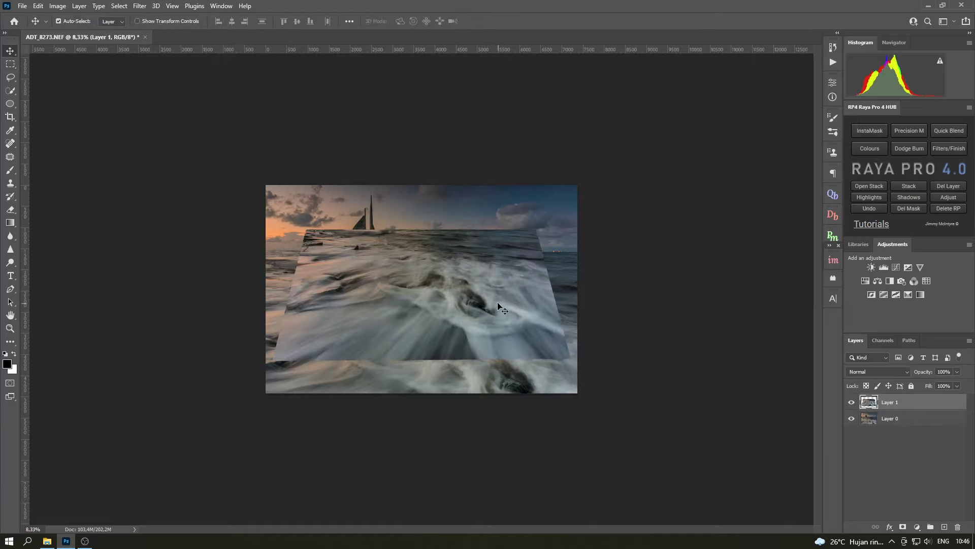
left_click_drag(498, 307, 498, 340)
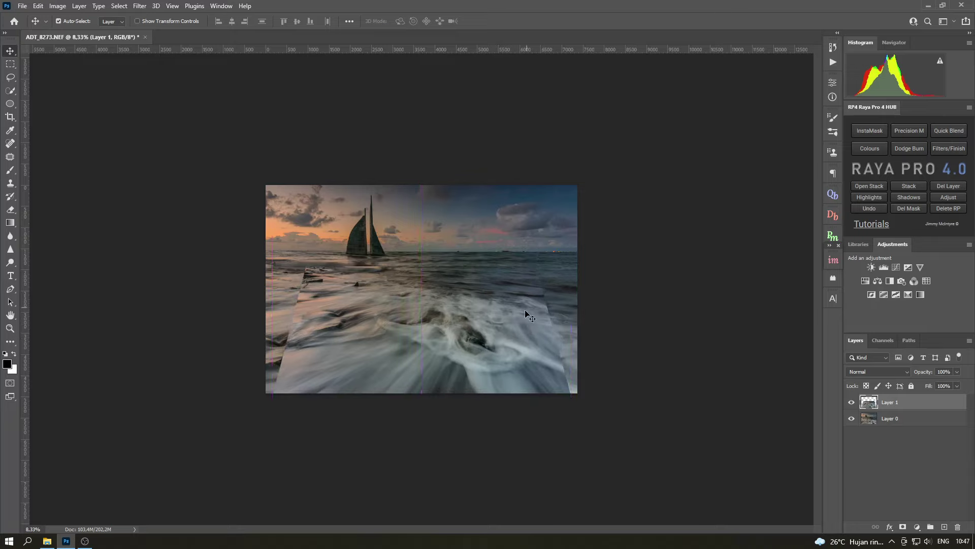
- Stretch Layer 1 wider past the left and right image edges and commit it
left_click(137, 21)
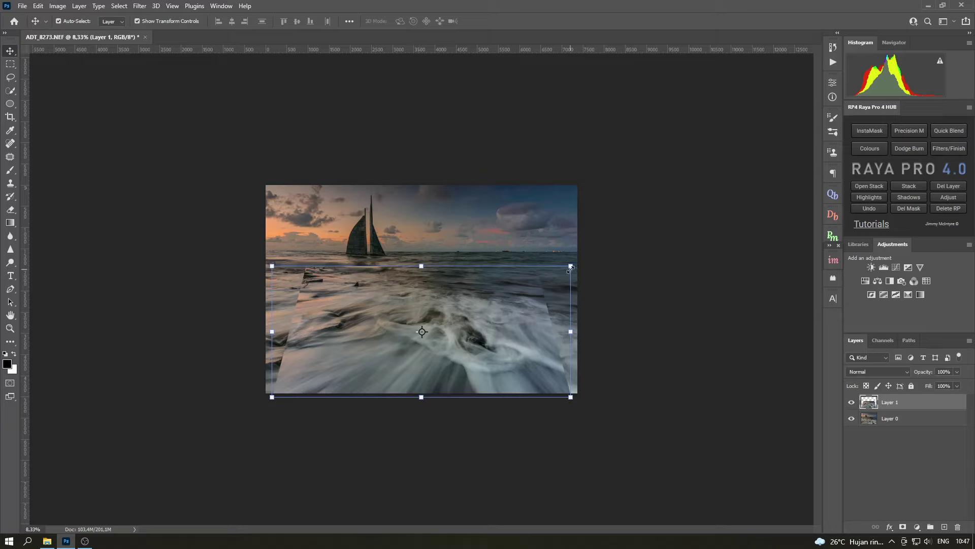
left_click_drag(570, 266, 578, 258)
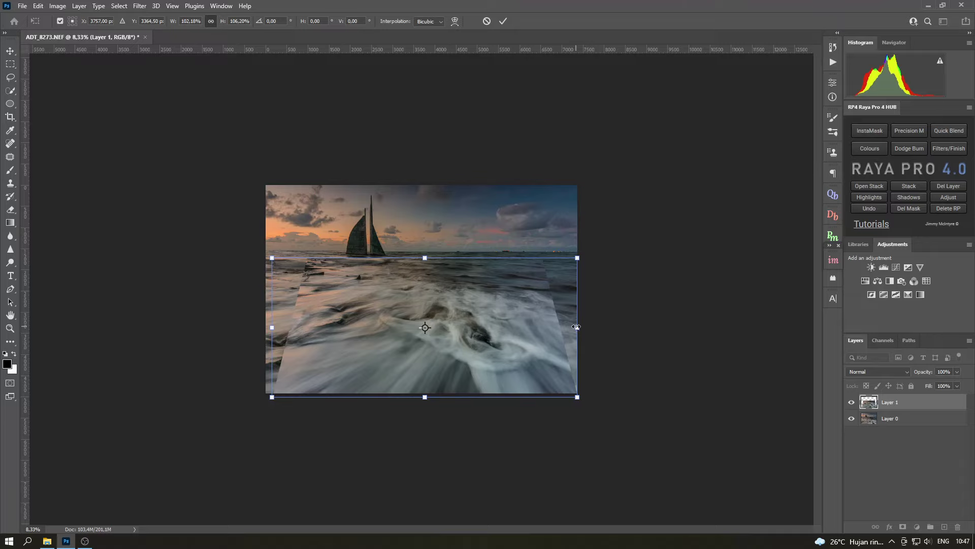
left_click_drag(576, 327, 620, 327)
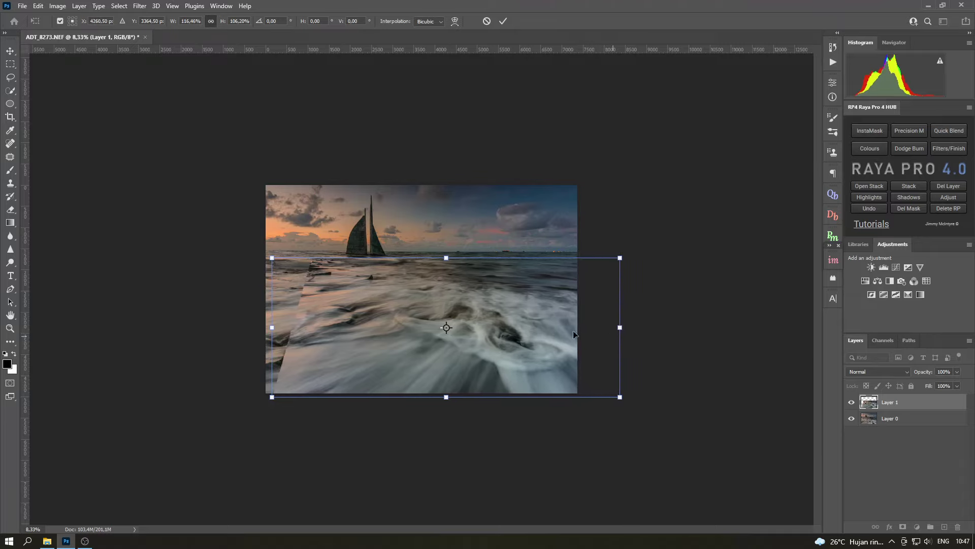
left_click_drag(272, 329, 217, 327)
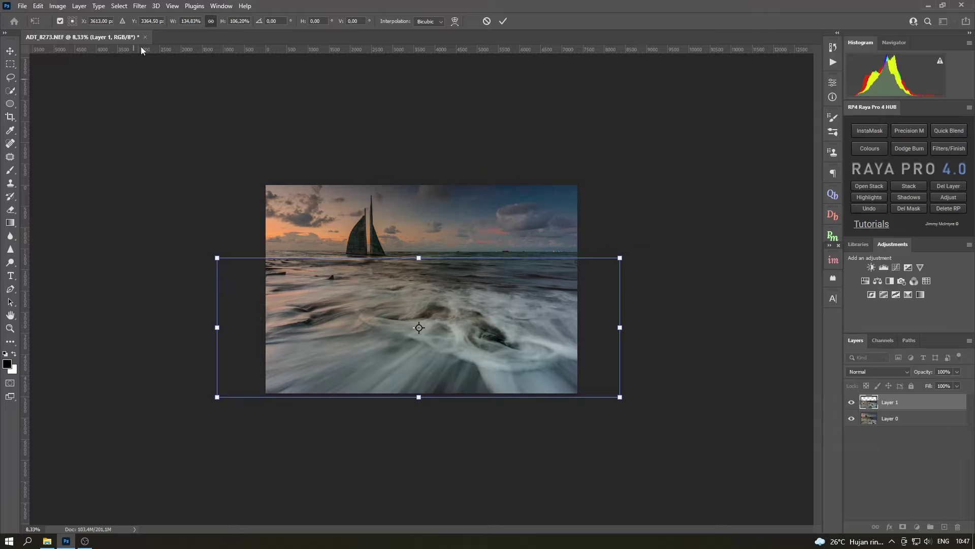
left_click(503, 21)
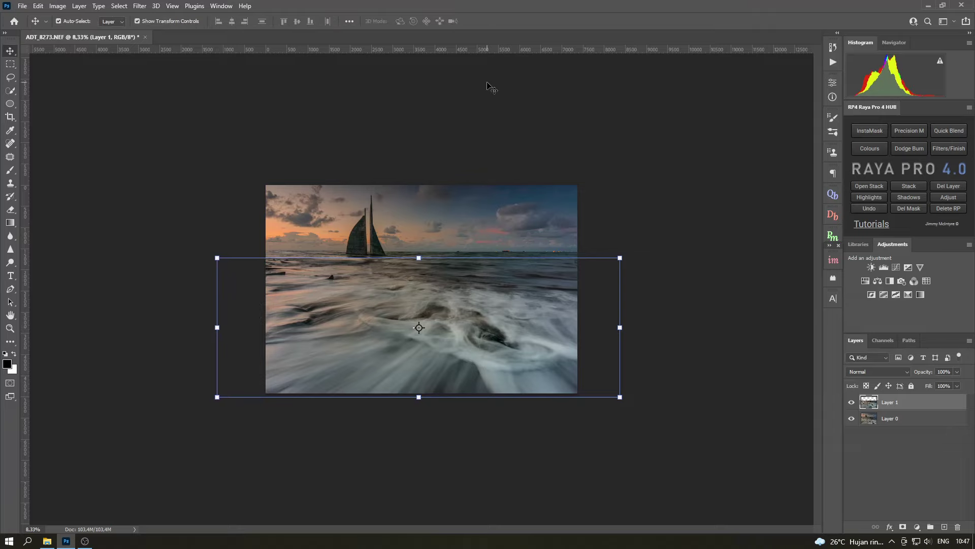
left_click(196, 22)
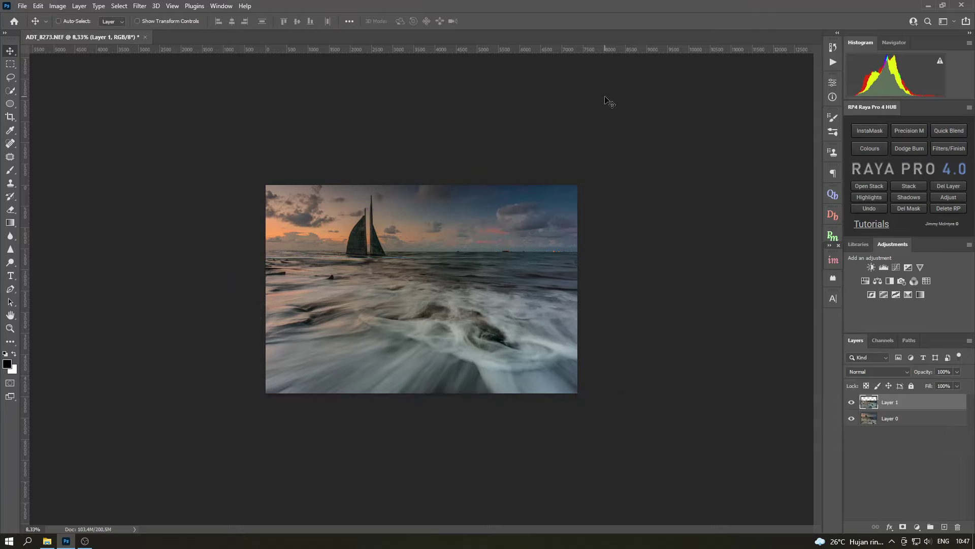
key("ctrl+plus")
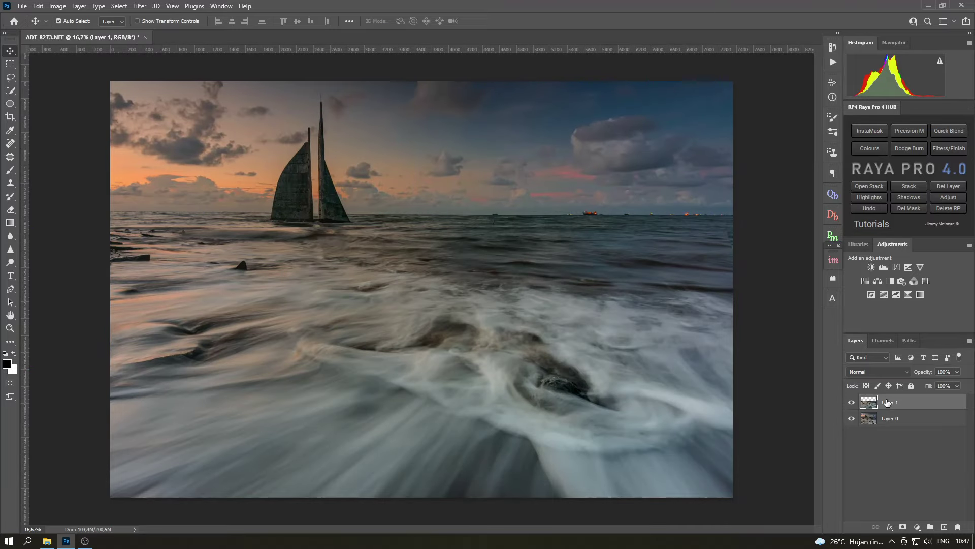
- Add a layer mask to Layer 1 and set up a 1102 px soft round brush
left_click(903, 527)
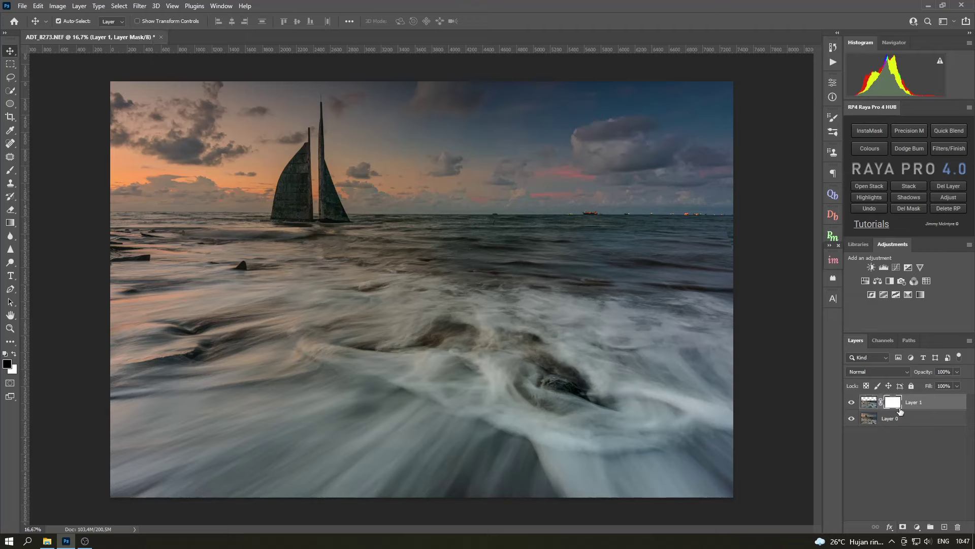
key("b")
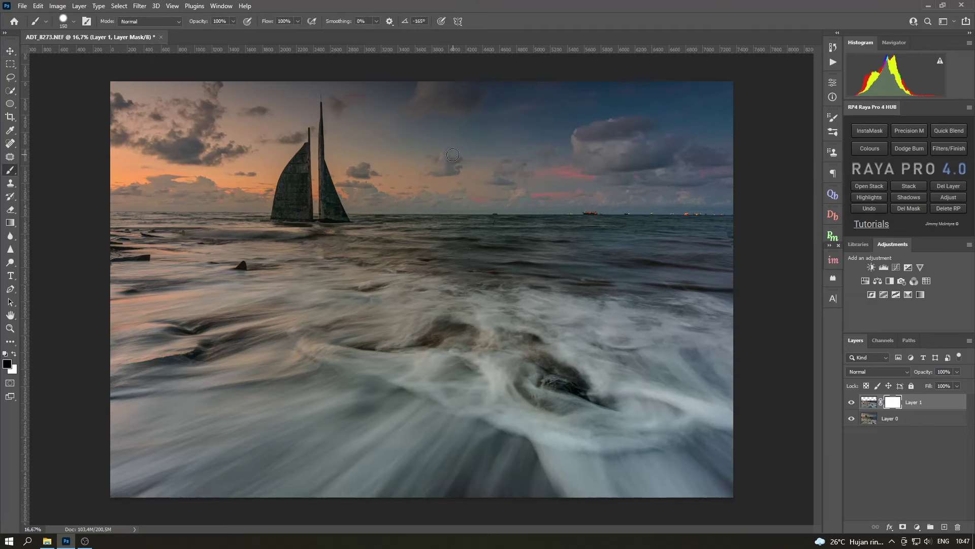
right_click(453, 154)
left_click(568, 177)
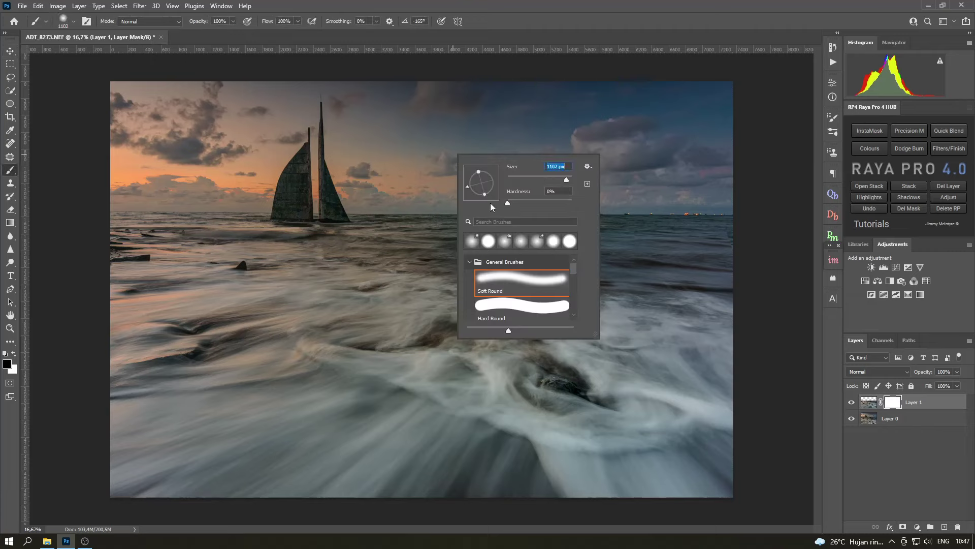
key("Return")
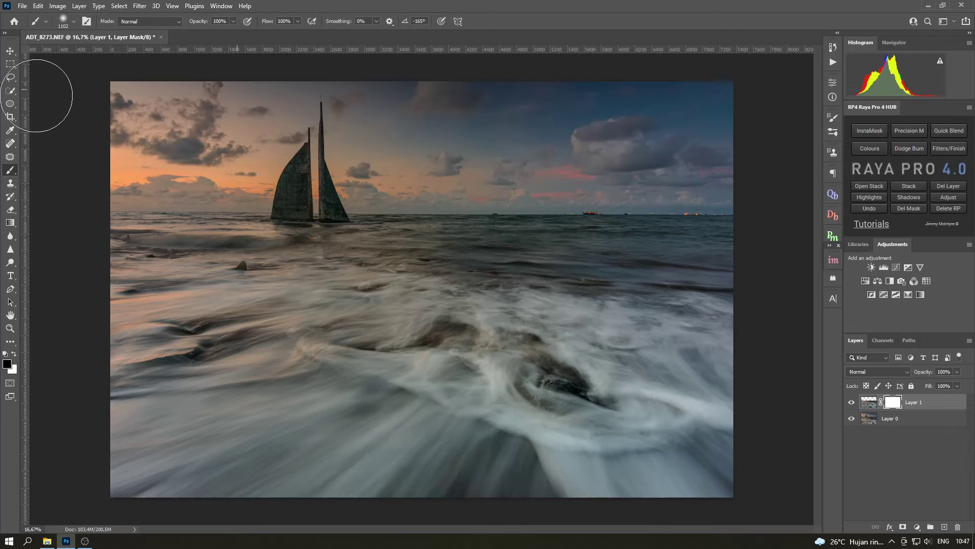
- Paint black across the sky on Layer 1's mask and compare the result
left_click_drag(37, 96, 738, 163)
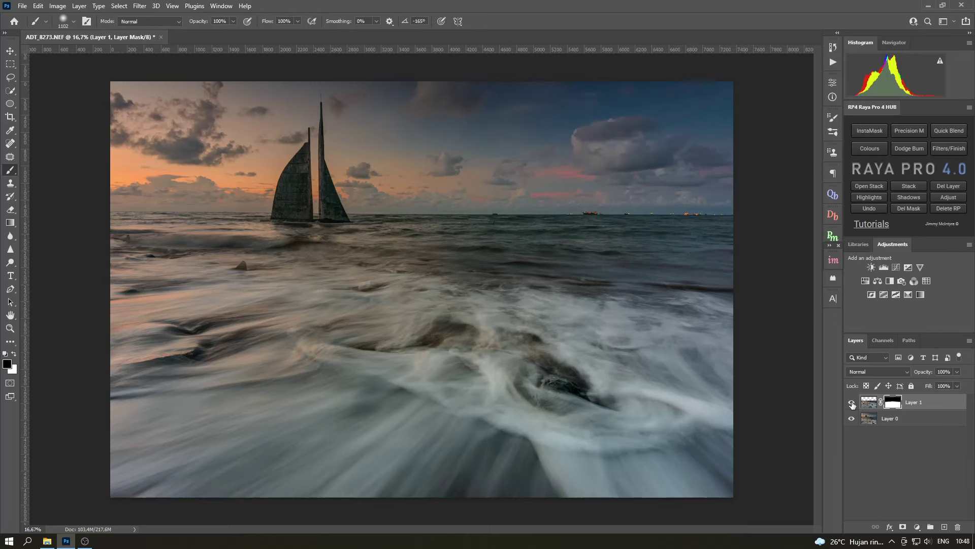
left_click(852, 404)
left_click(10, 50)
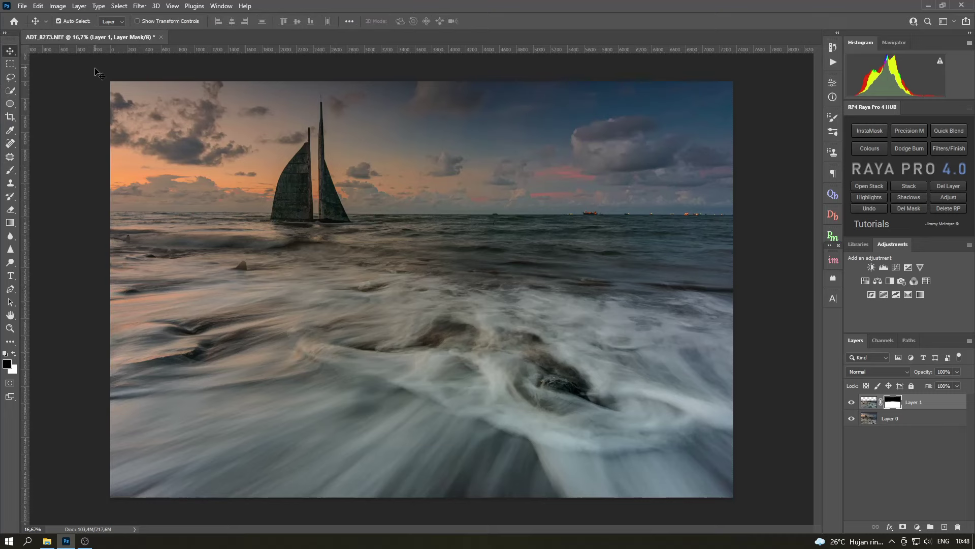
- Target Layer 1's image and merge the two layers into a single Layer 1
scroll(524, 198, "up", 2)
key("ctrl+minus")
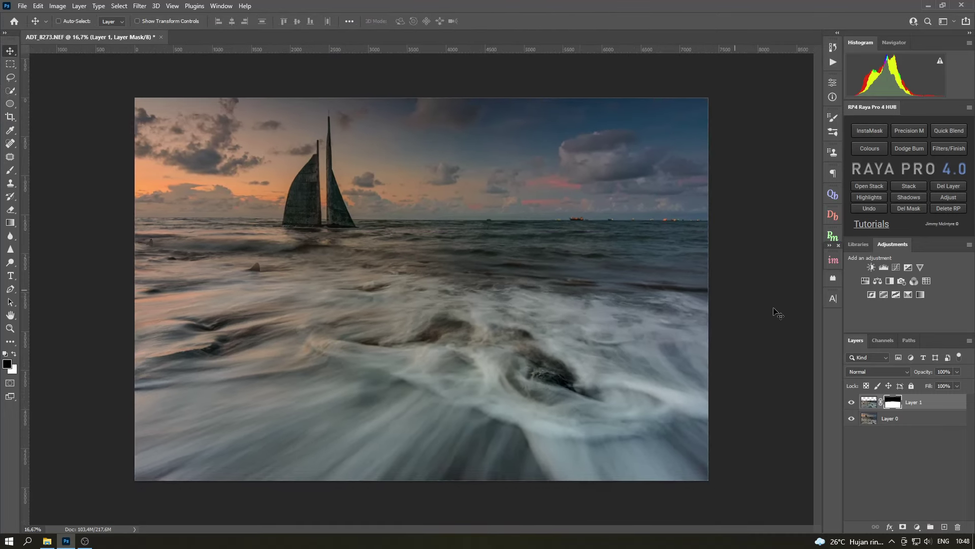
key("ctrl+minus")
left_click(941, 424)
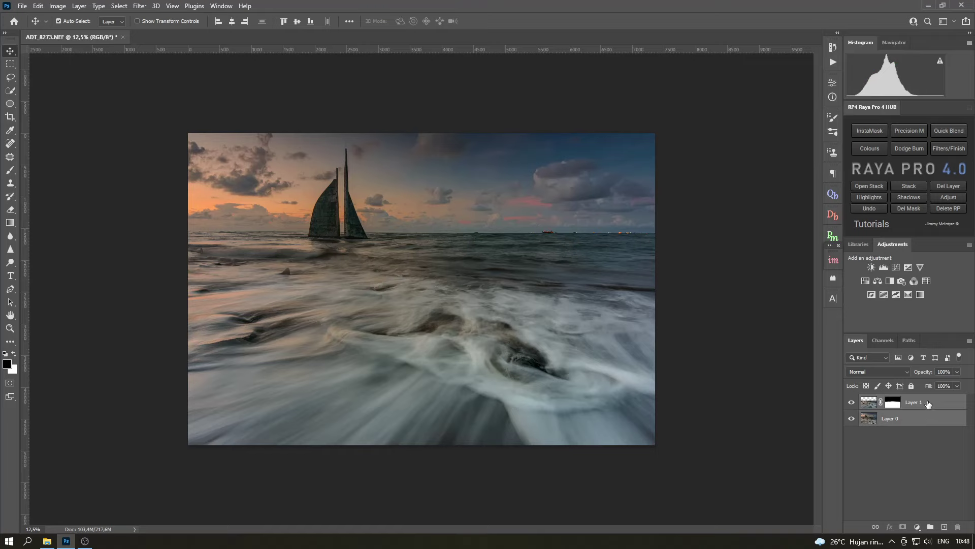
right_click(928, 402)
left_click(928, 405)
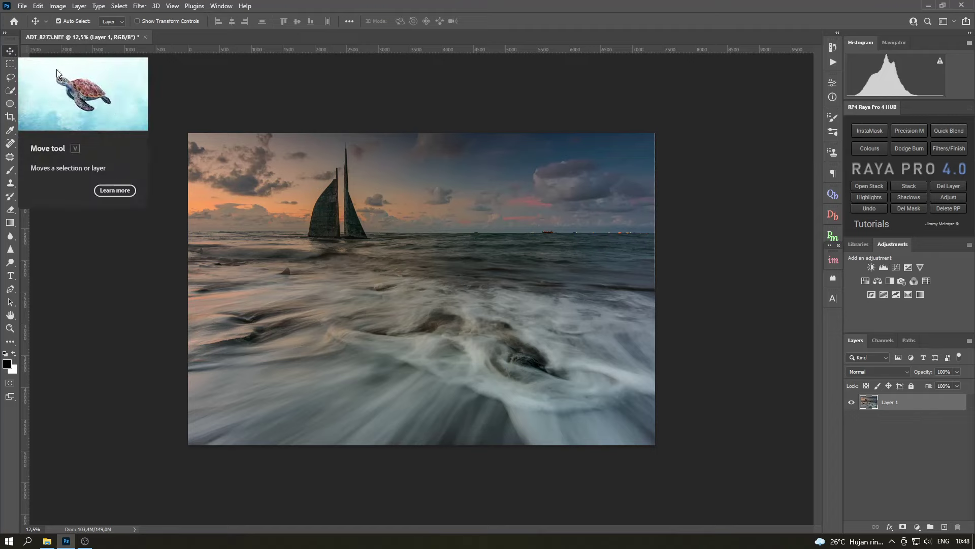
- Crop Layer 1 to the canvas bounds and duplicate it as Layer 1 copy
left_click(137, 22)
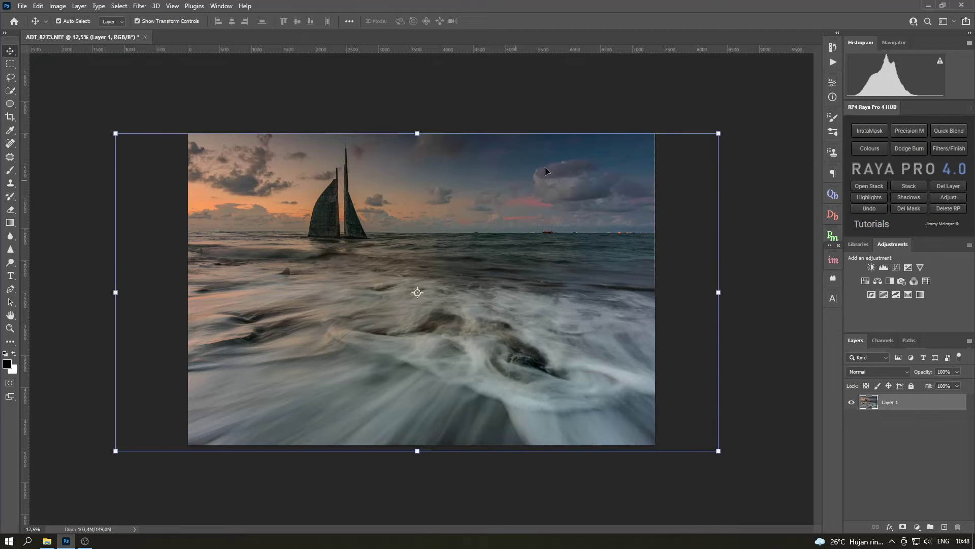
left_click(10, 117)
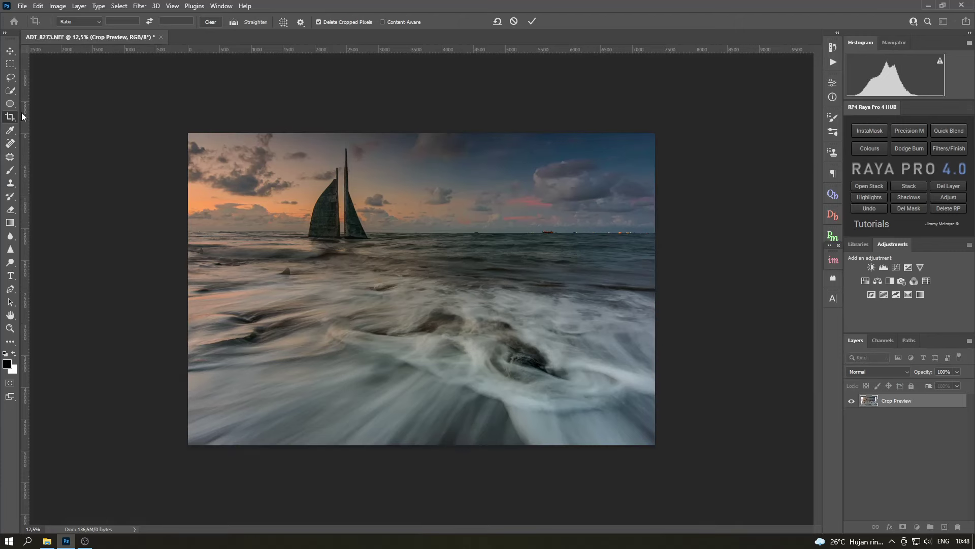
key("Return")
key("v")
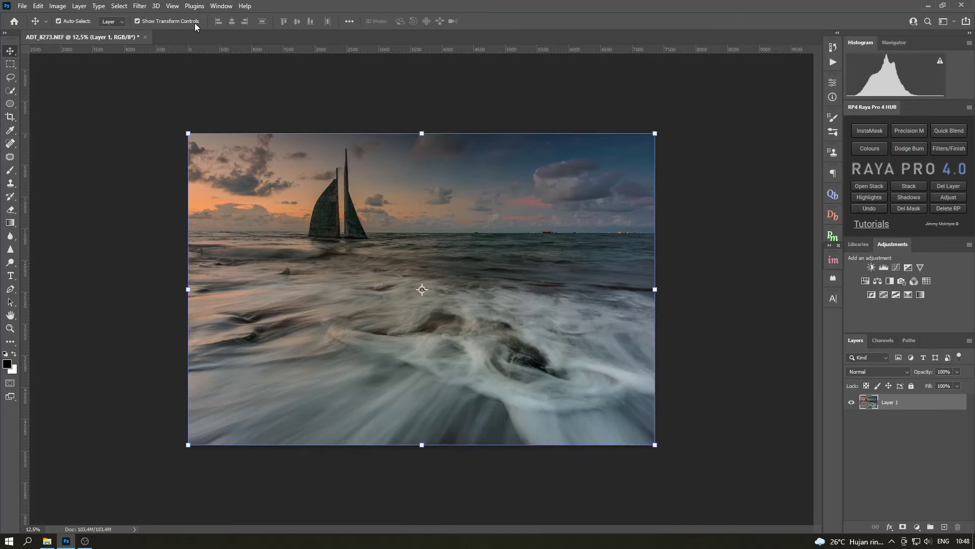
left_click(195, 23)
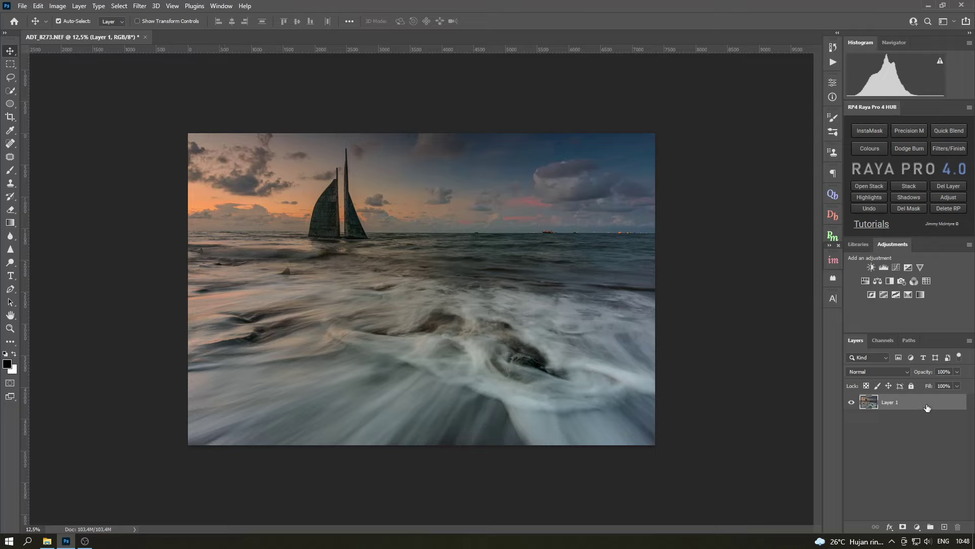
left_click_drag(928, 404, 944, 527)
left_click(139, 6)
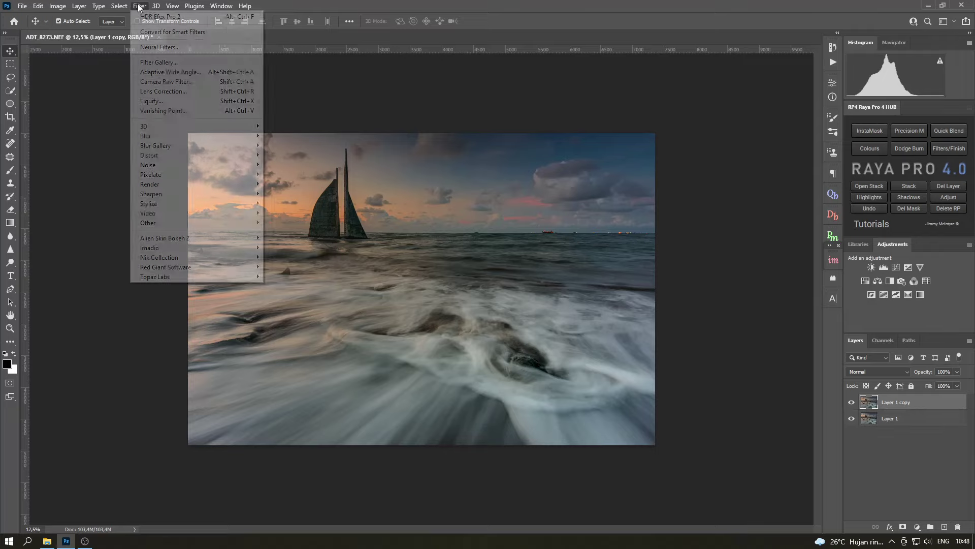
mouse_move(159, 257)
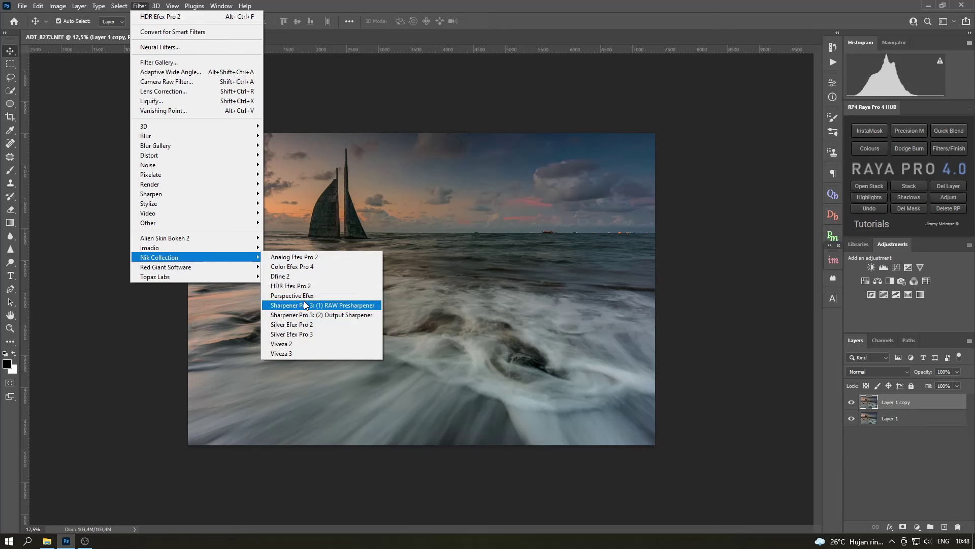
- Apply the 25 - Soft preset with -50% tone compression, Realistic detail, Deep drama, default Blacks/Whites
left_click(311, 286)
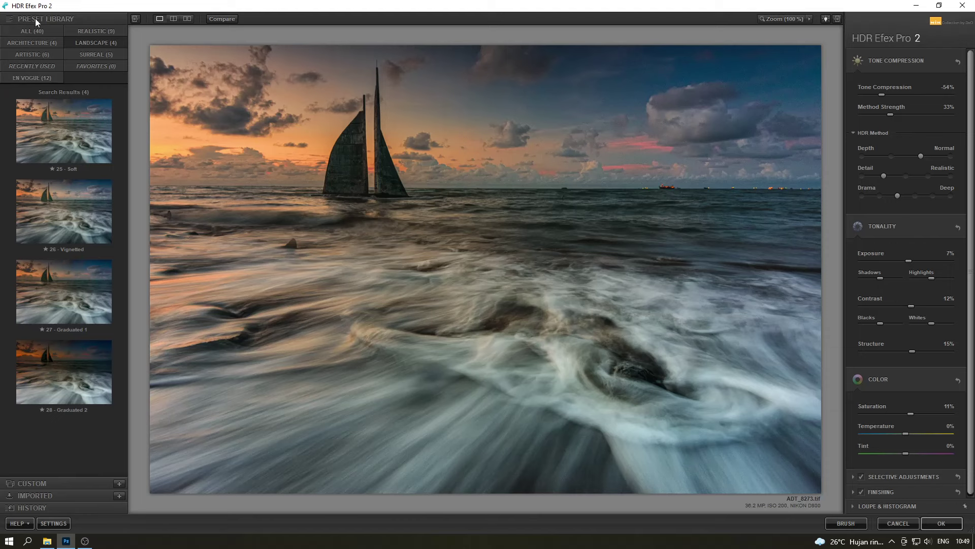
left_click(80, 154)
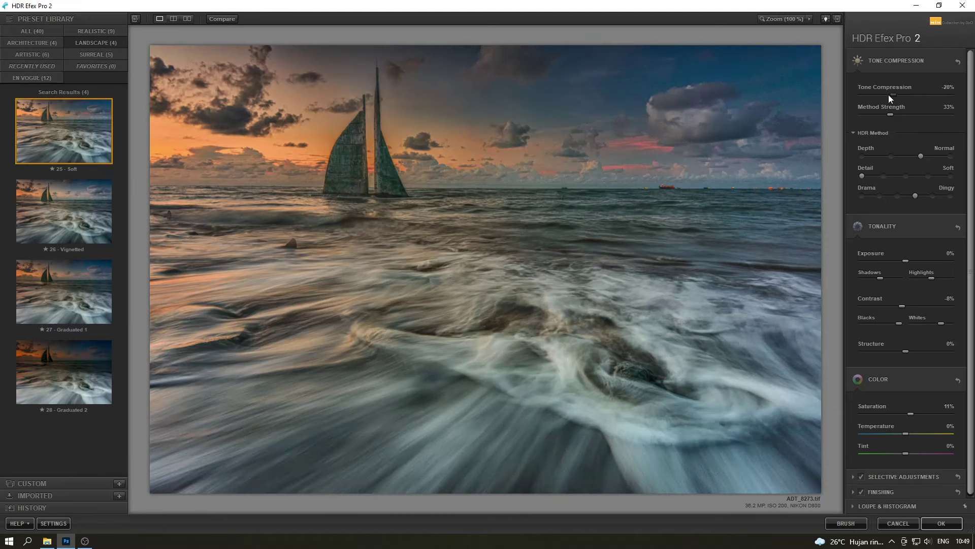
left_click_drag(889, 94, 886, 94)
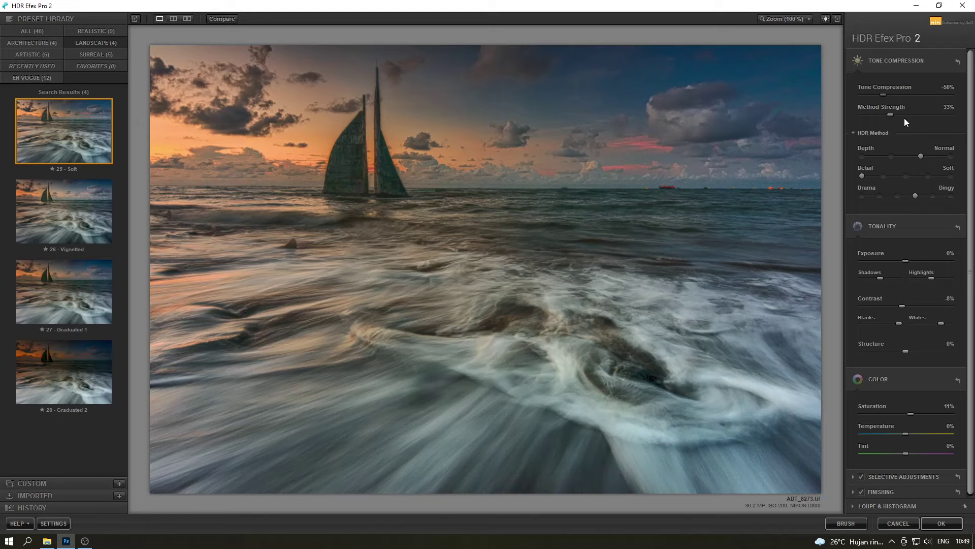
left_click(884, 176)
left_click(898, 197)
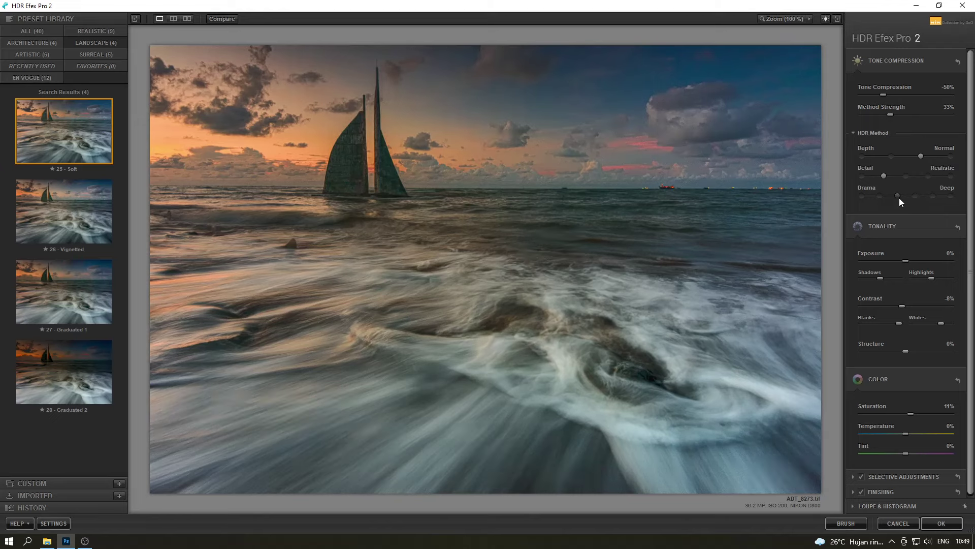
left_click(881, 197)
left_click(897, 196)
scroll(891, 278, "down", 1)
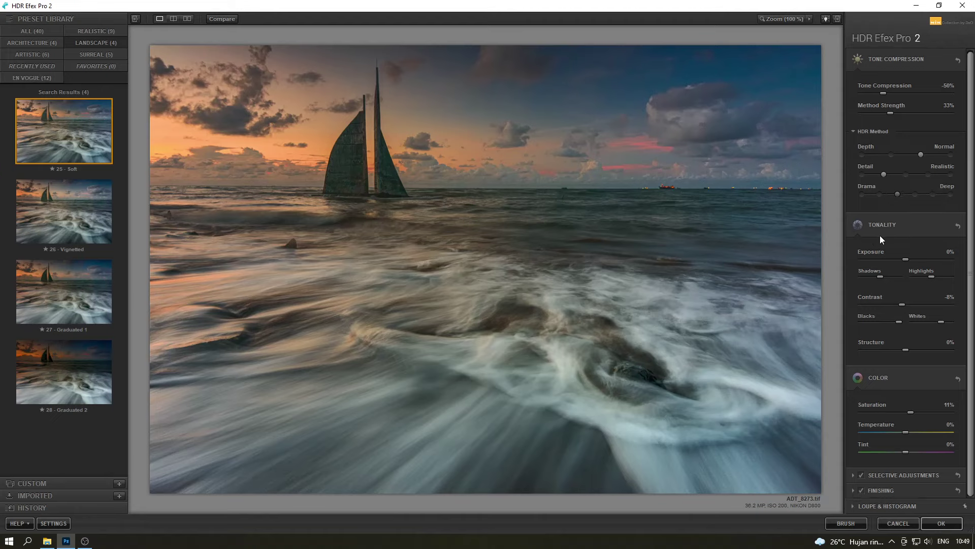
double_click(898, 321)
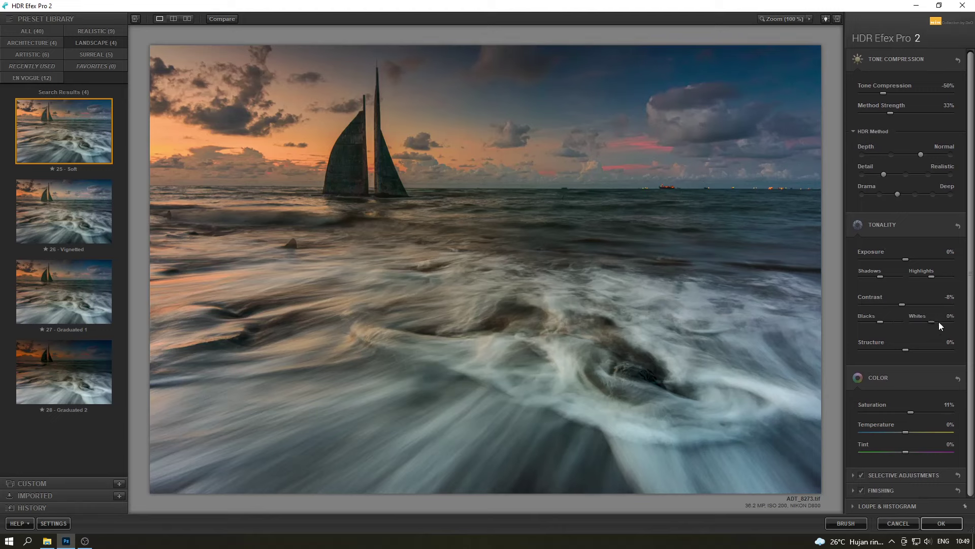
double_click(939, 322)
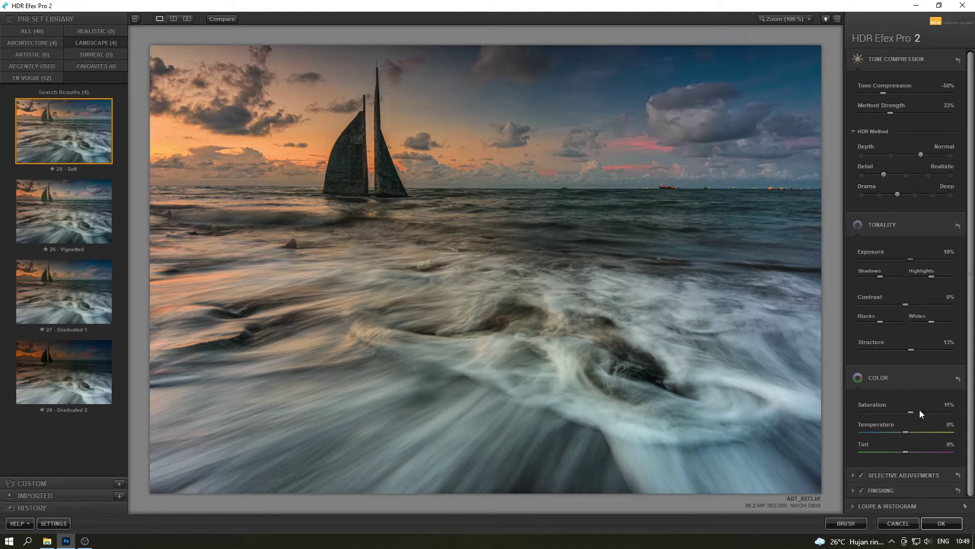
left_click(938, 526)
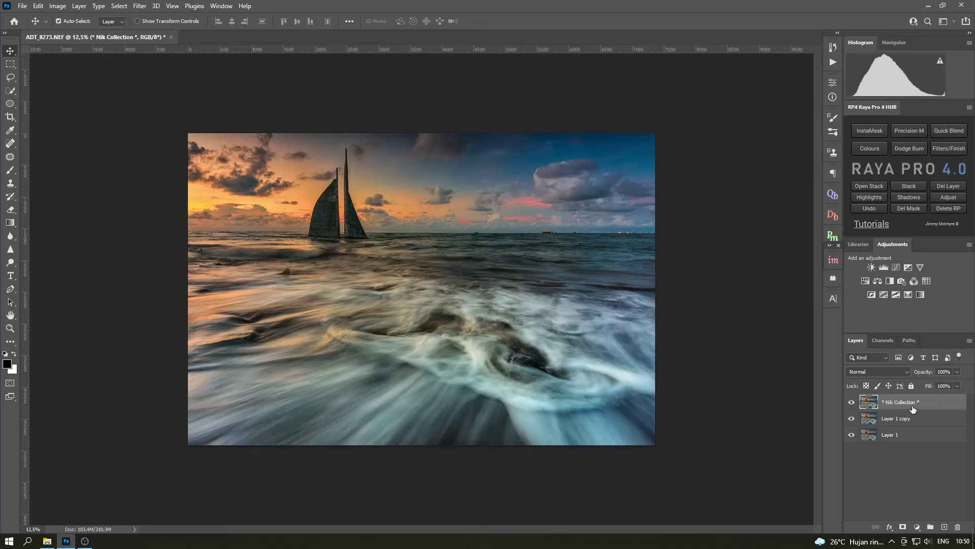
- Toggle the HDR layer's visibility to compare before and after, selecting Layer 1 copy
left_click(909, 418)
left_click(903, 420)
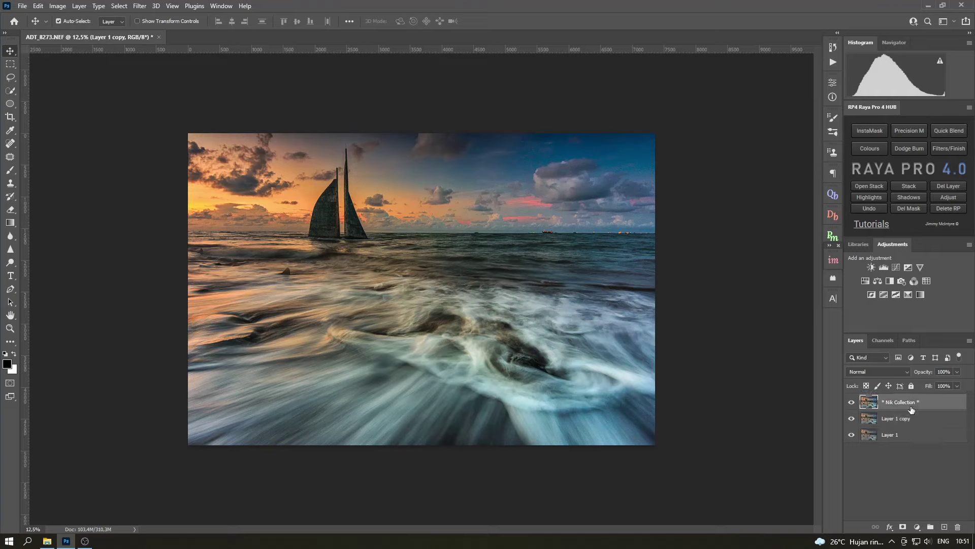
left_click(853, 404)
left_click(852, 420)
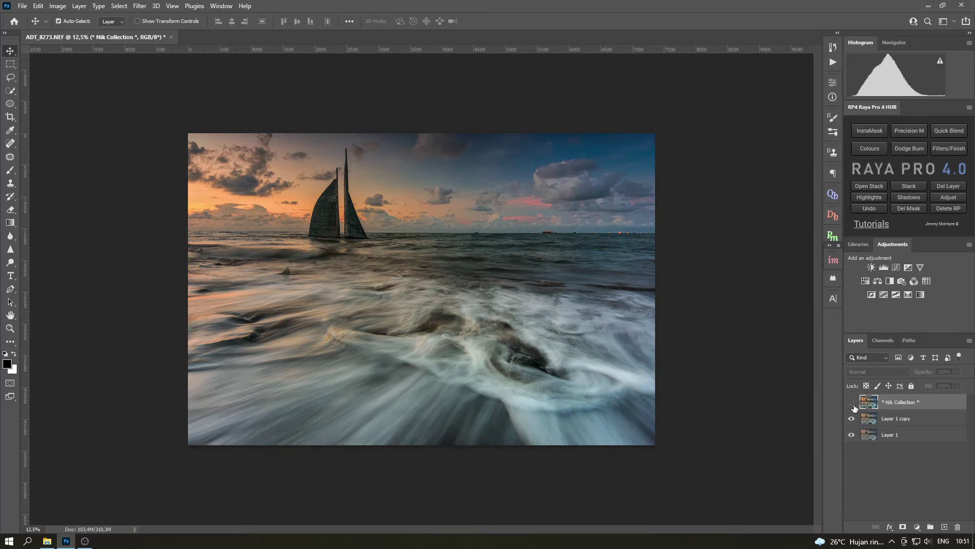
left_click(852, 402)
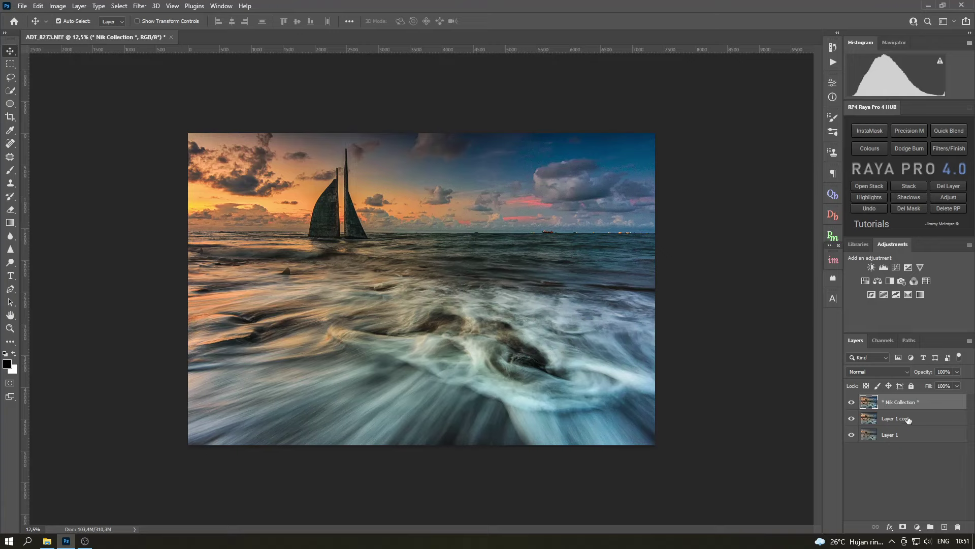
left_click(907, 419)
left_click(909, 414)
- Merge the Nik Collection layer into Layer 1 copy and set its opacity to 82%
left_click(957, 372)
left_click_drag(918, 387, 918, 388)
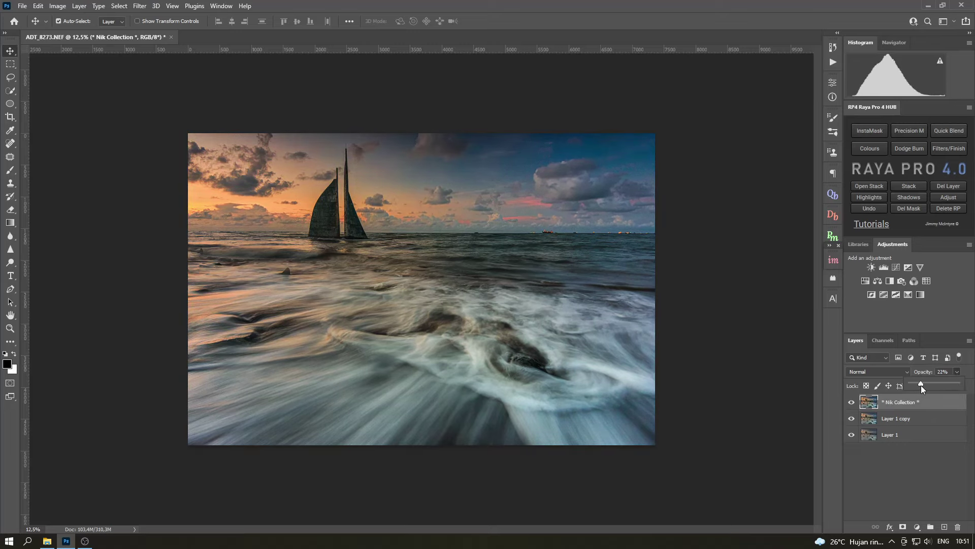
right_click(909, 401)
left_click(908, 403)
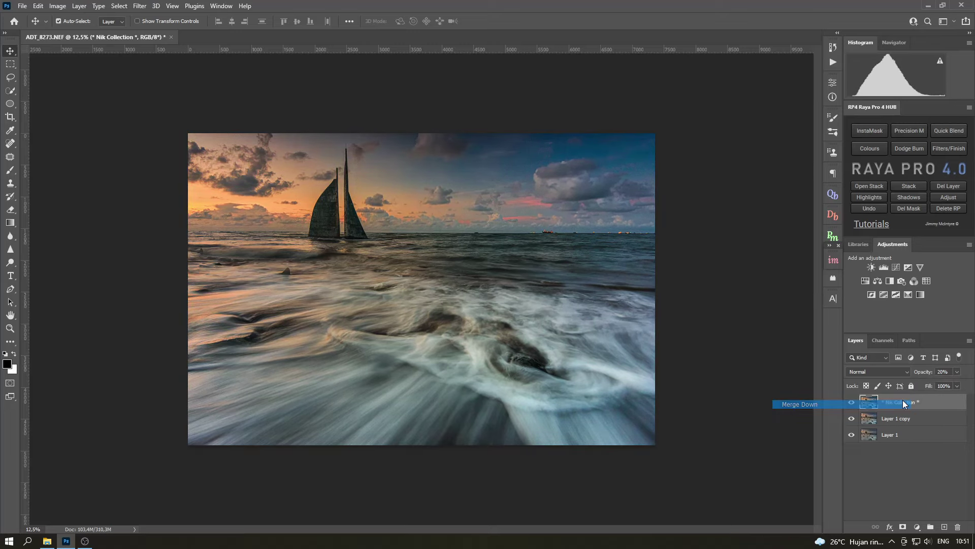
left_click(957, 372)
mouse_move(959, 383)
left_mouse_down()
mouse_move(932, 386)
mouse_move(948, 385)
left_mouse_up()
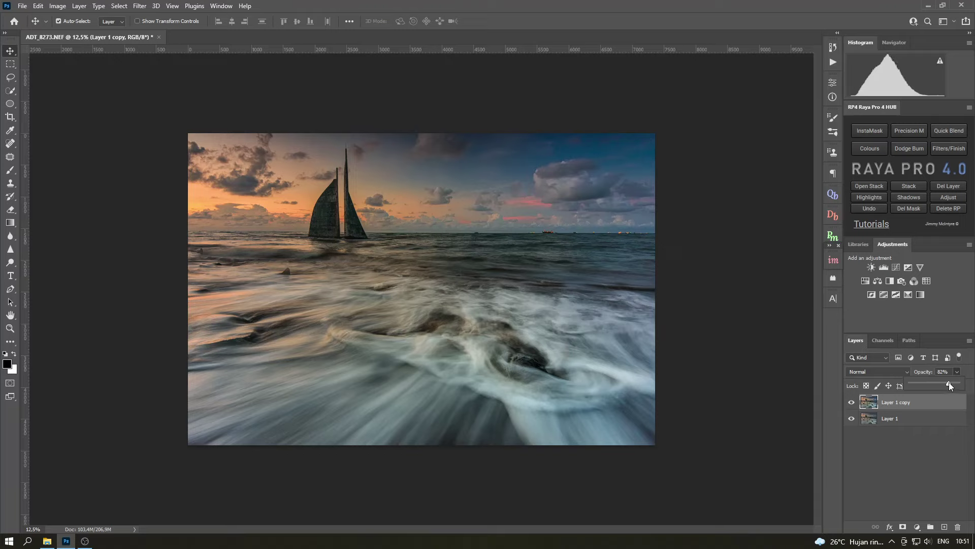
left_click_drag(949, 382, 949, 382)
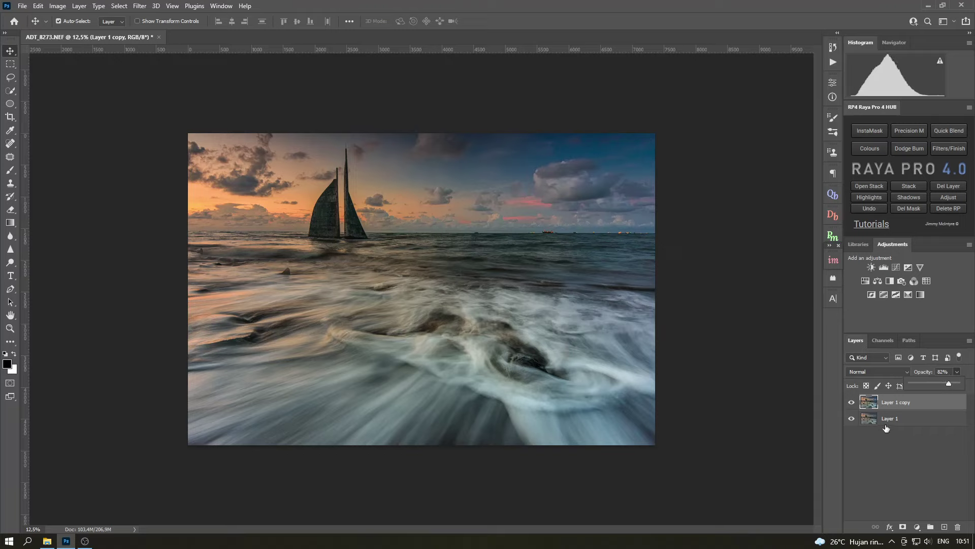
- Merge Layer 1 copy down into Layer 1 and add a blank Layer 2
right_click(927, 401)
left_click(909, 404)
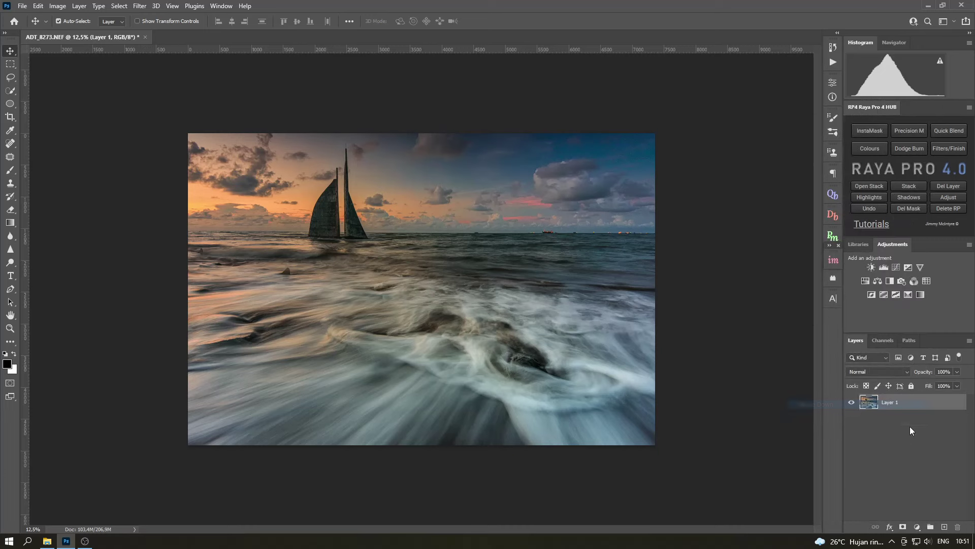
left_click(945, 528)
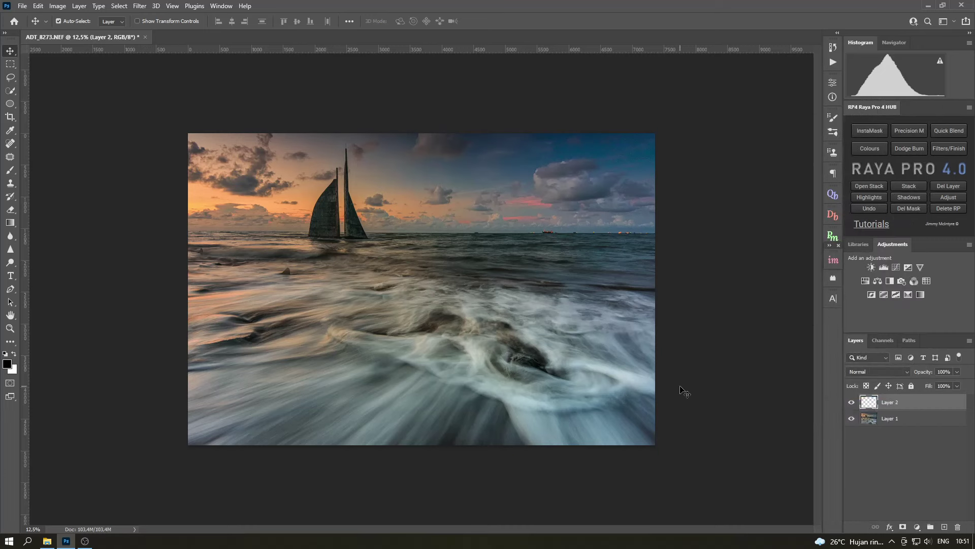
- Fill Layer 2 completely with black using the Paint Bucket
right_click(7, 223)
left_click(51, 230)
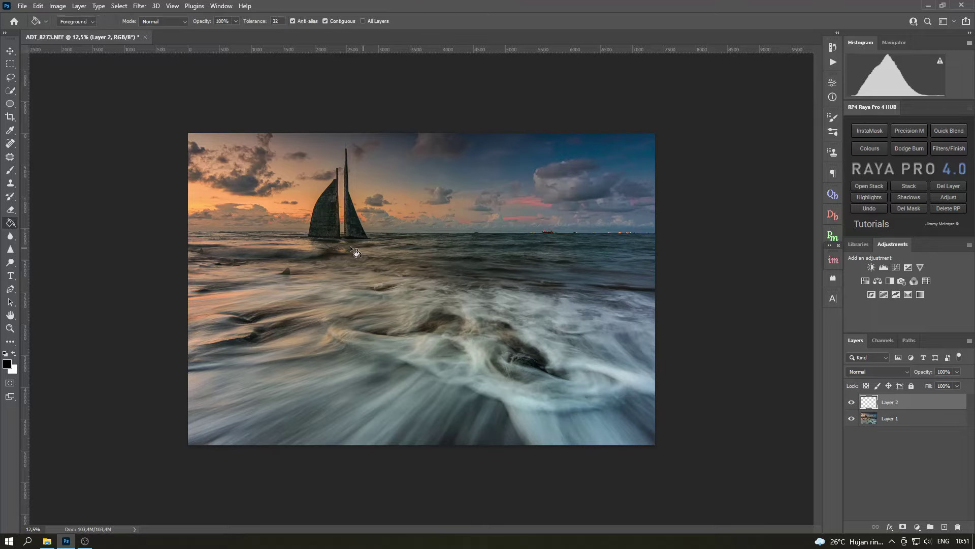
left_click(355, 261)
- Erase the centre and left of the black layer with a 4800 px soft eraser
left_click(10, 209)
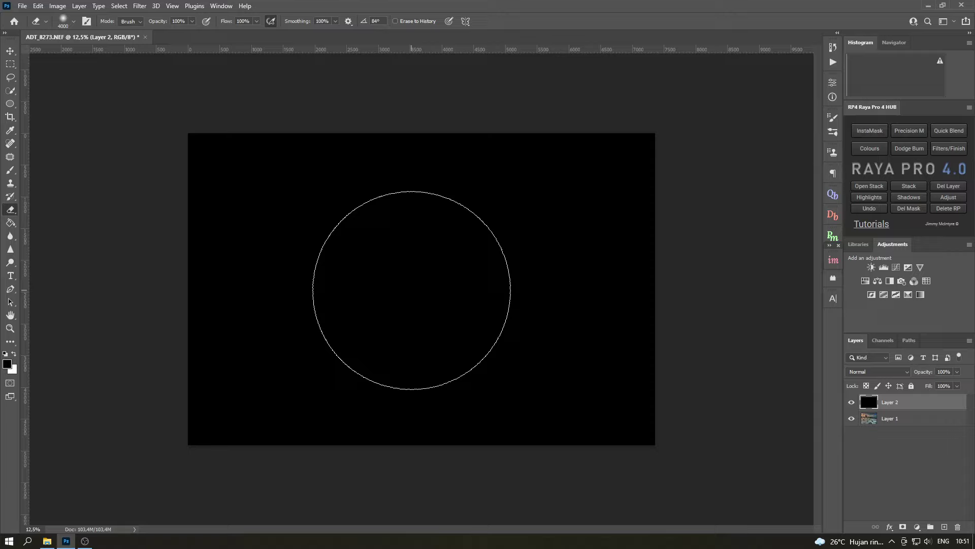
right_click(411, 290)
key("Escape")
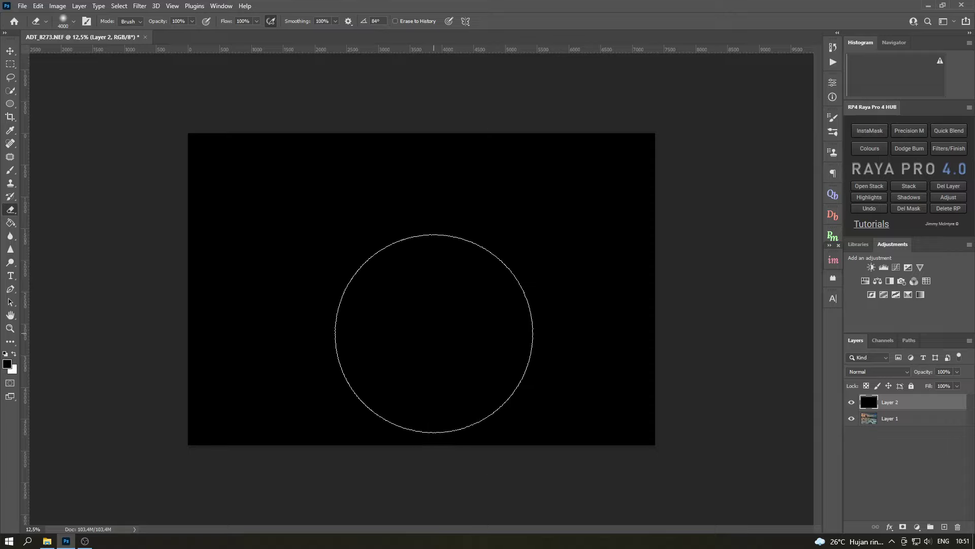
key("bracketright")
key("bracketright")
key("bracketright")
key("bracketright")
key("bracketright")
key("bracketright")
key("bracketright")
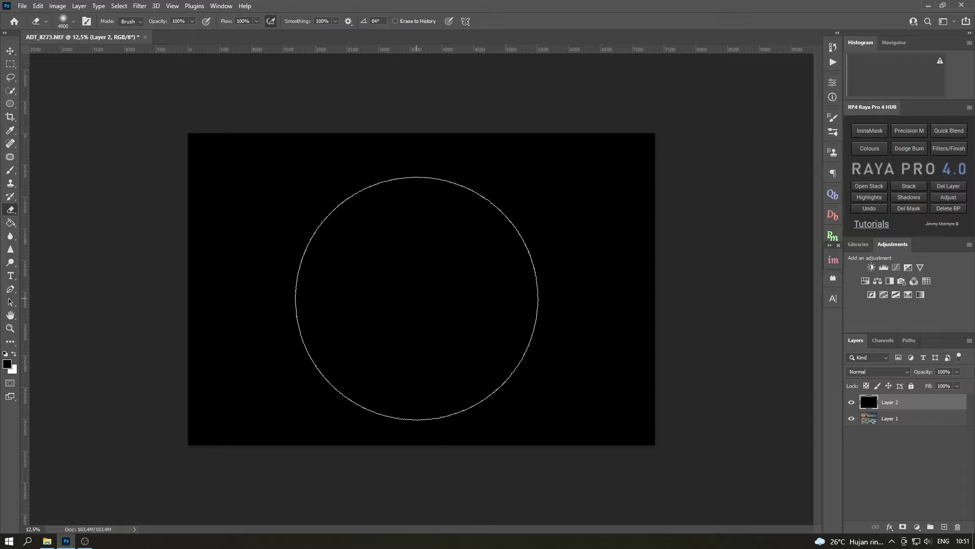
key("bracketleft")
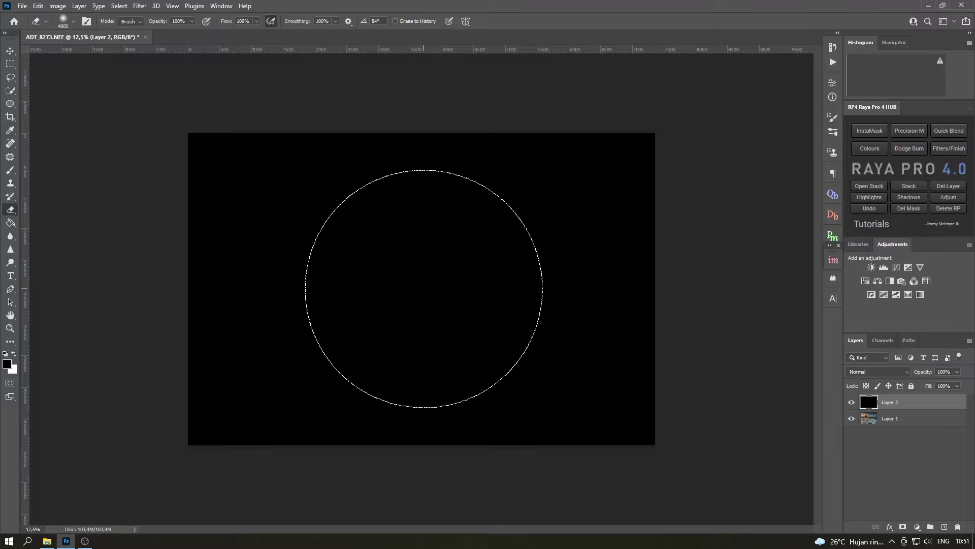
mouse_move(422, 288)
left_mouse_down()
mouse_move(383, 287)
mouse_move(494, 290)
left_mouse_up()
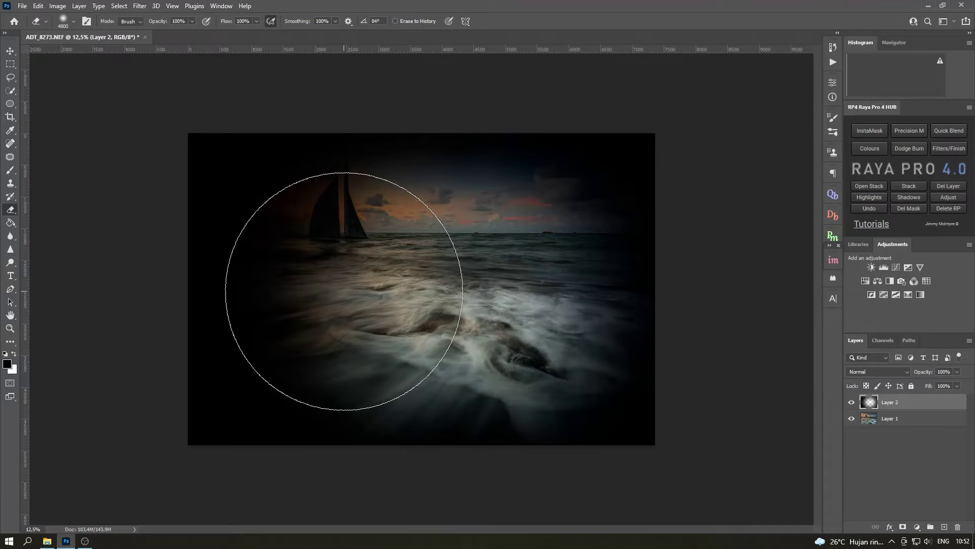
left_click_drag(344, 291, 164, 240)
- Fade the vignette layer to 32% opacity and duplicate Layer 1
left_click(9, 53)
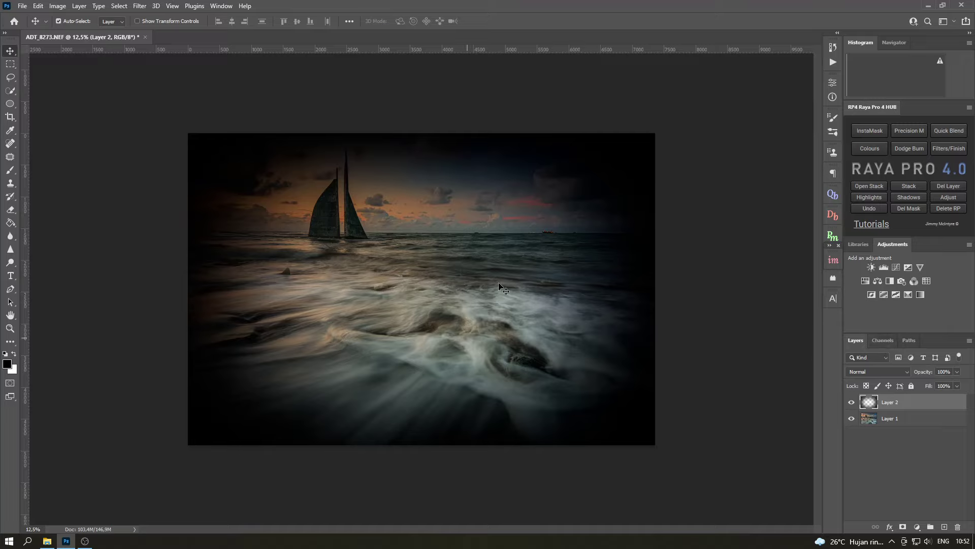
left_click(955, 373)
left_click_drag(956, 380, 926, 383)
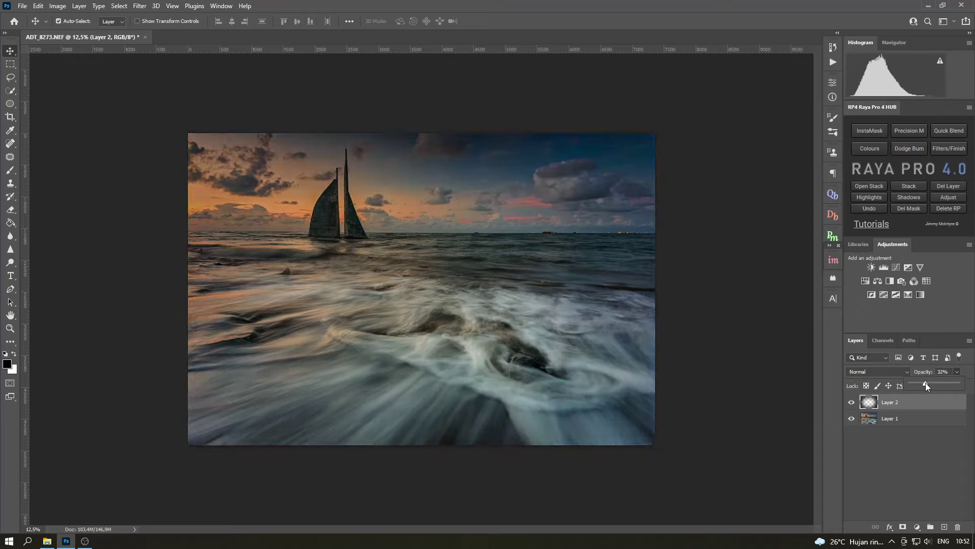
left_click_drag(884, 419, 944, 526)
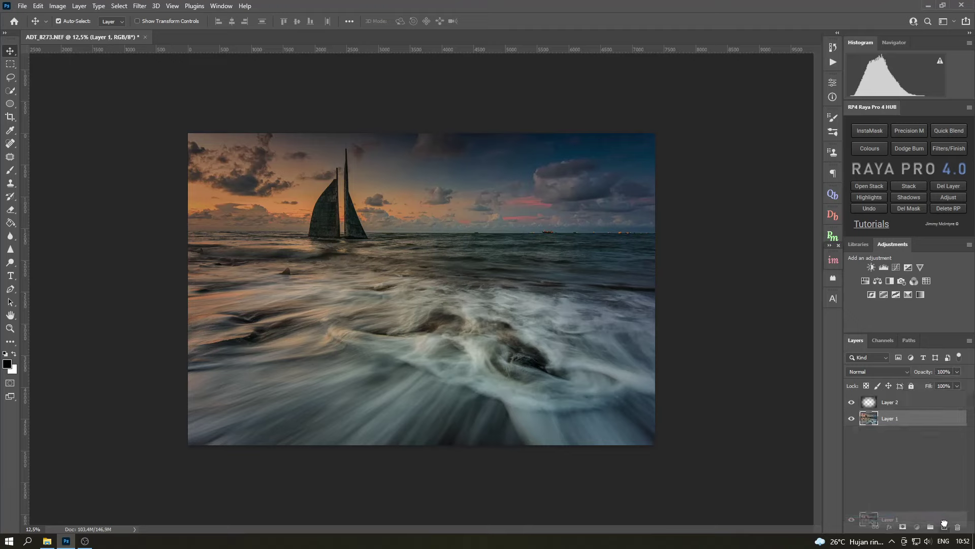
- Apply Levels to Layer 1 copy with the white point near 175 and midtones 0.95
left_click(58, 5)
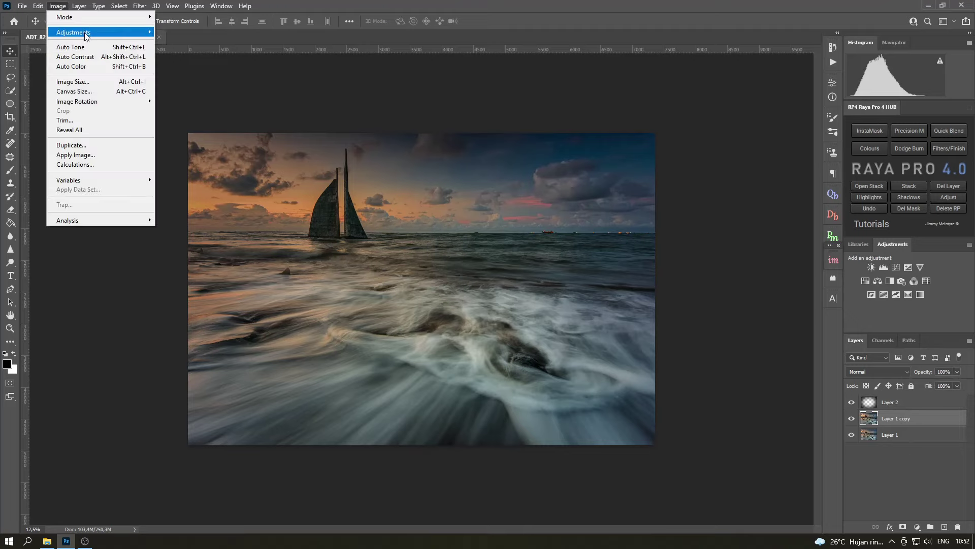
left_click(199, 42)
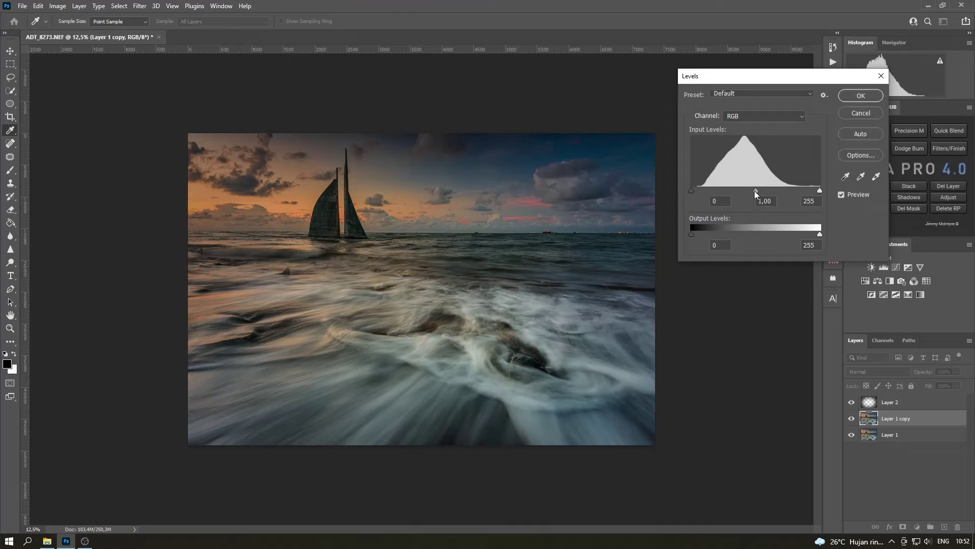
left_click_drag(755, 191, 758, 192)
left_click_drag(819, 190, 782, 199)
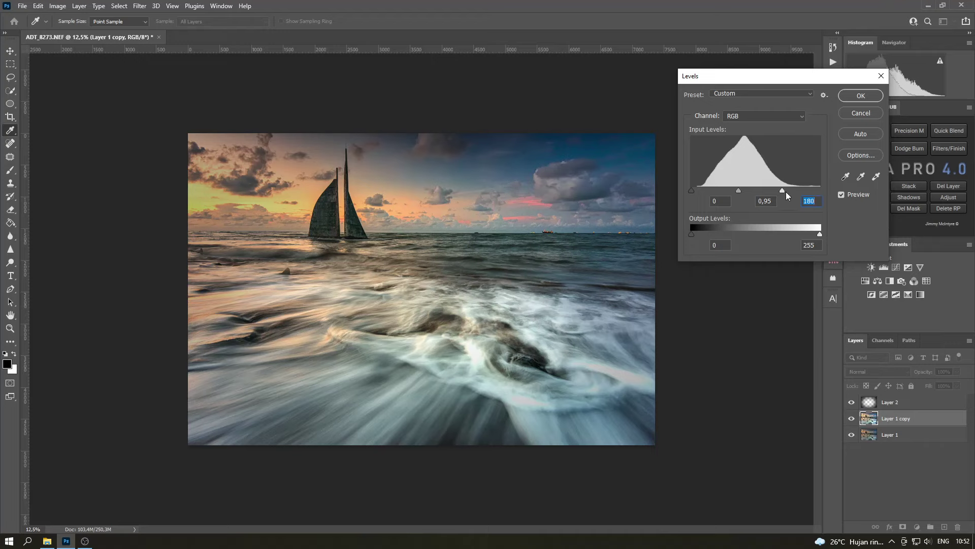
left_click_drag(785, 191, 779, 189)
left_click(862, 97)
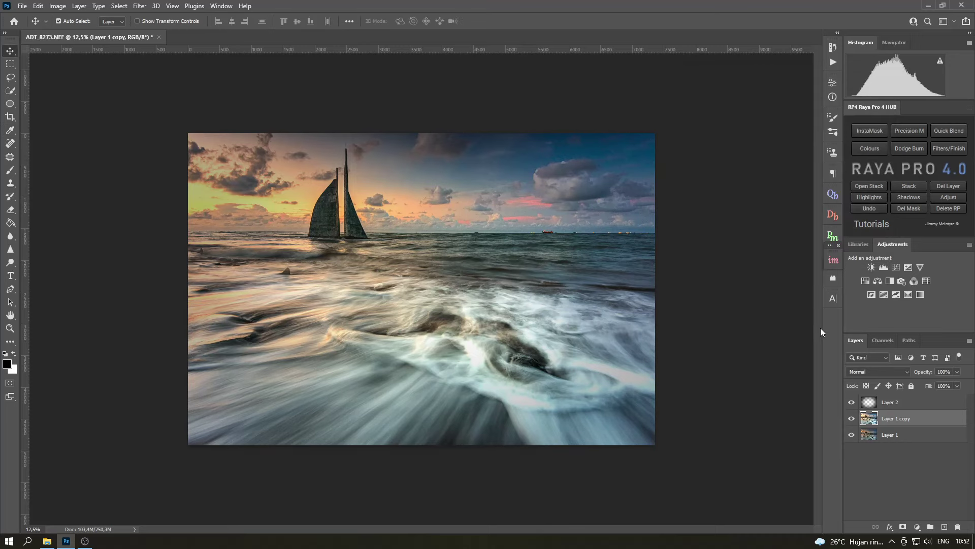
- Mask Layer 1 copy and paint over the bright rocks with a soft 14% black brush
left_click(903, 526)
left_click(9, 171)
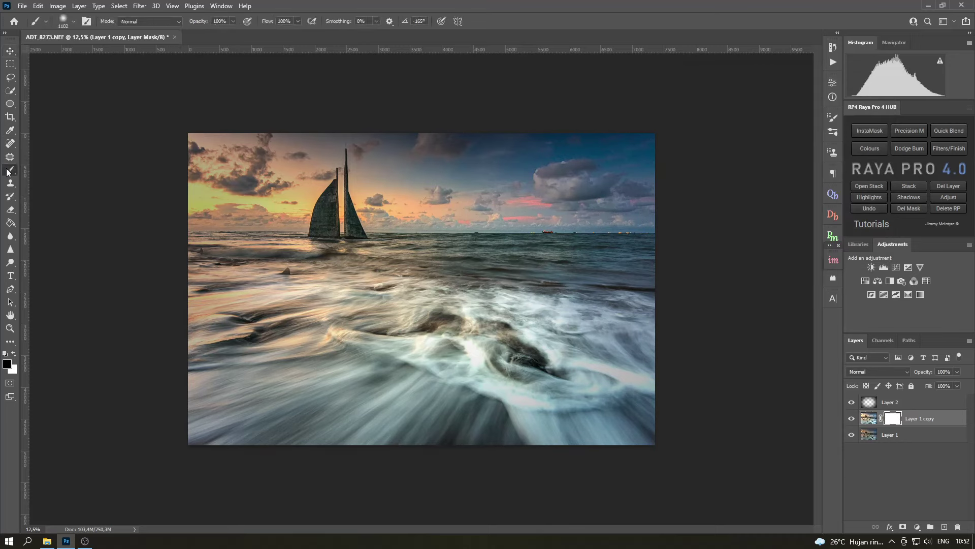
left_click(233, 20)
left_click(343, 6)
right_click(476, 267)
key("Return")
key("bracketleft")
key("bracketleft")
key("bracketleft")
key("bracketleft")
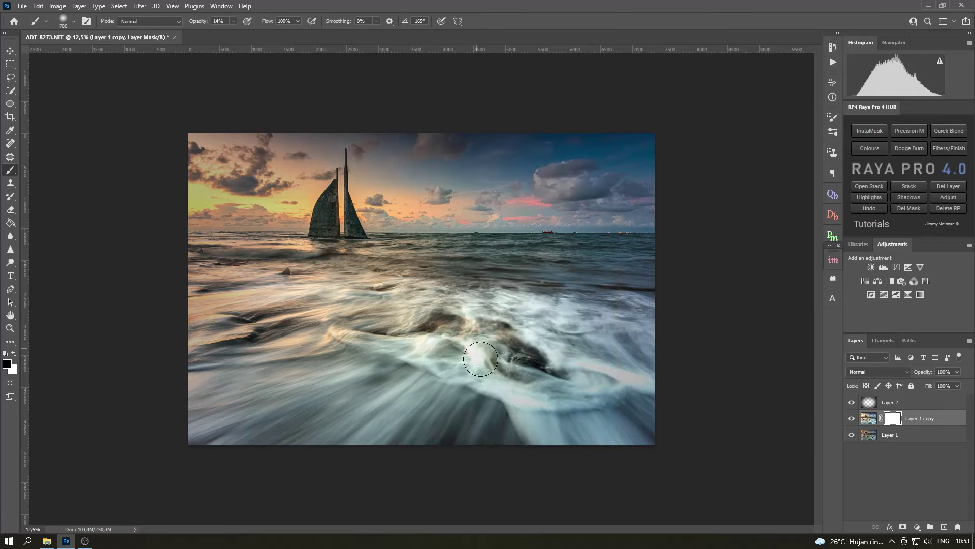
left_click_drag(478, 353, 476, 365)
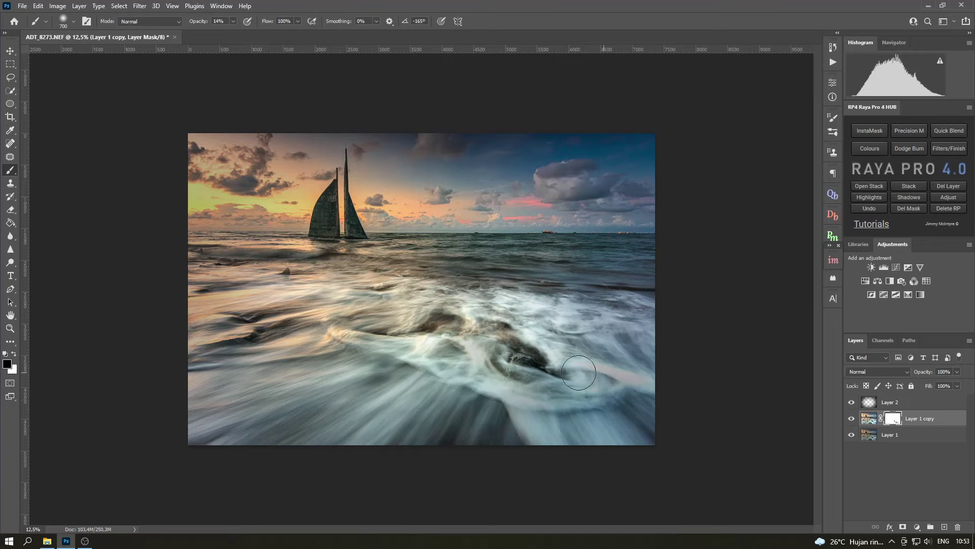
key("bracketright")
key("bracketright")
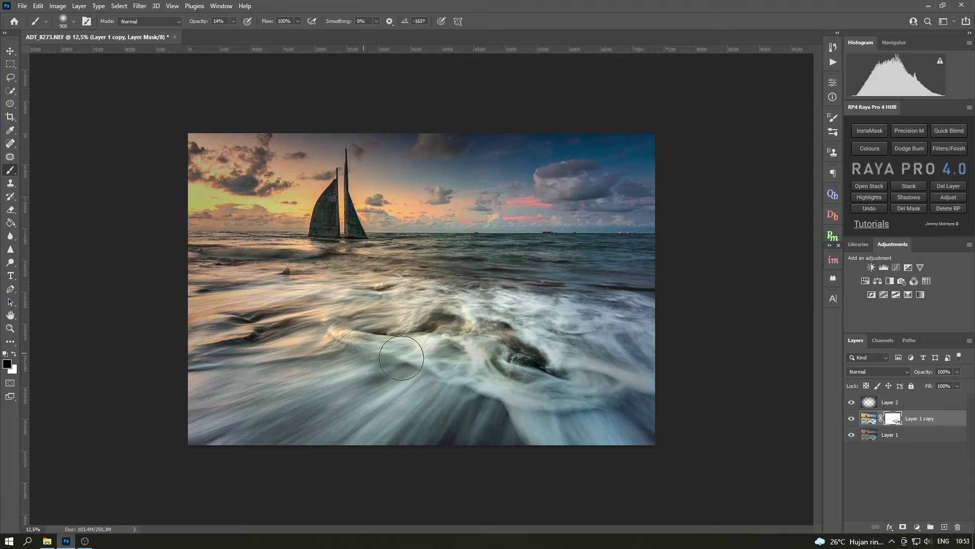
key("bracketright")
key("bracketright")
key("bracketright")
key("bracketright")
- Set the vignette layer Layer 2 to 42% opacity
left_click(10, 51)
left_click(902, 404)
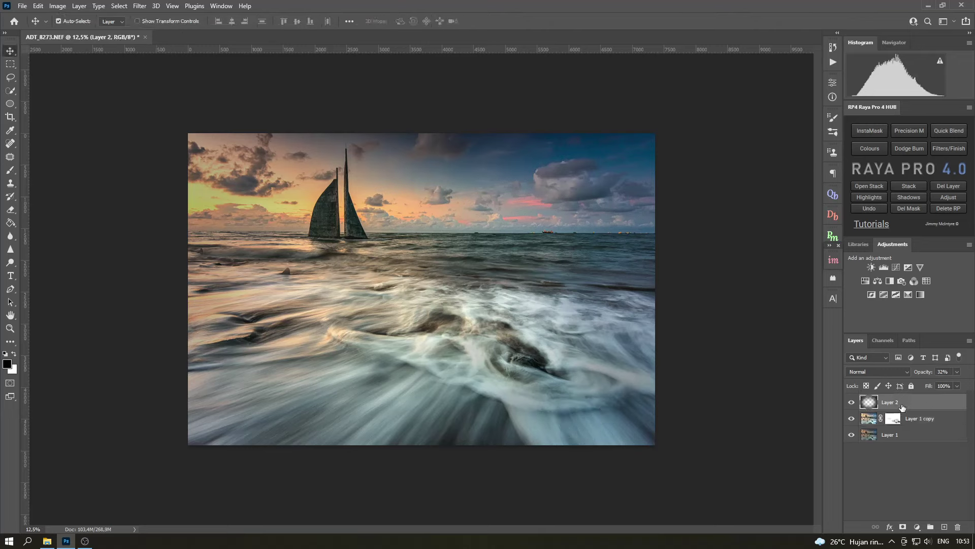
left_click(958, 372)
left_click_drag(949, 382, 942, 382)
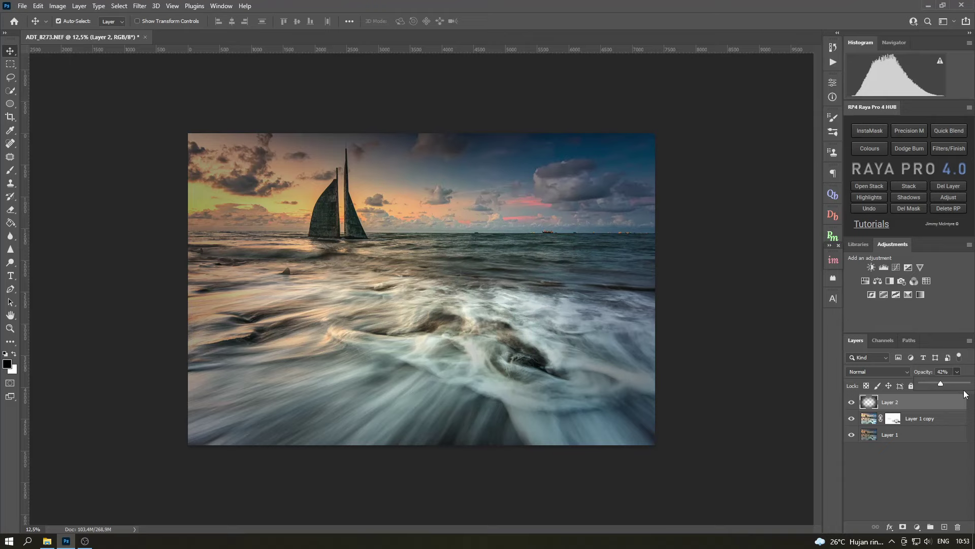
left_click(928, 408)
- Select all three layers and merge them into one
left_click(918, 431, "shift")
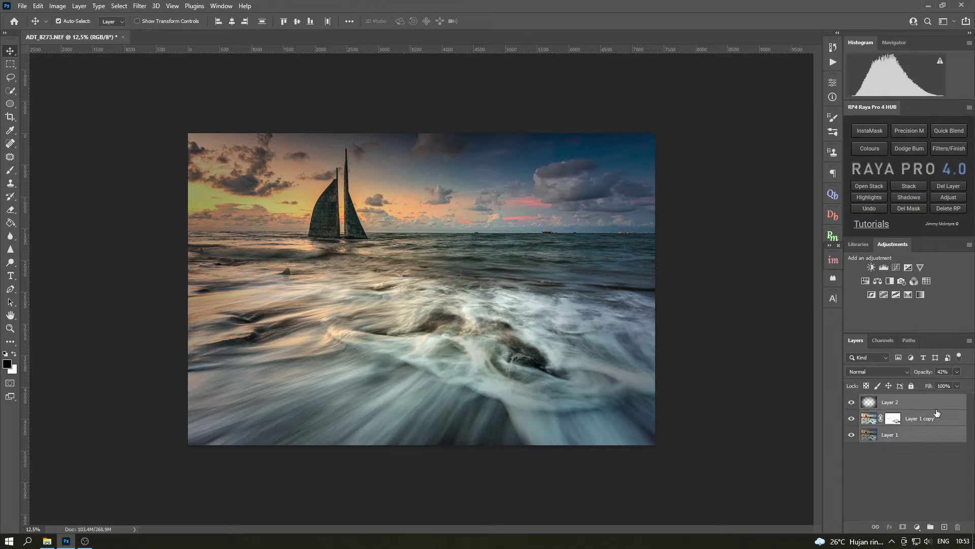
right_click(937, 406)
left_click(929, 404)
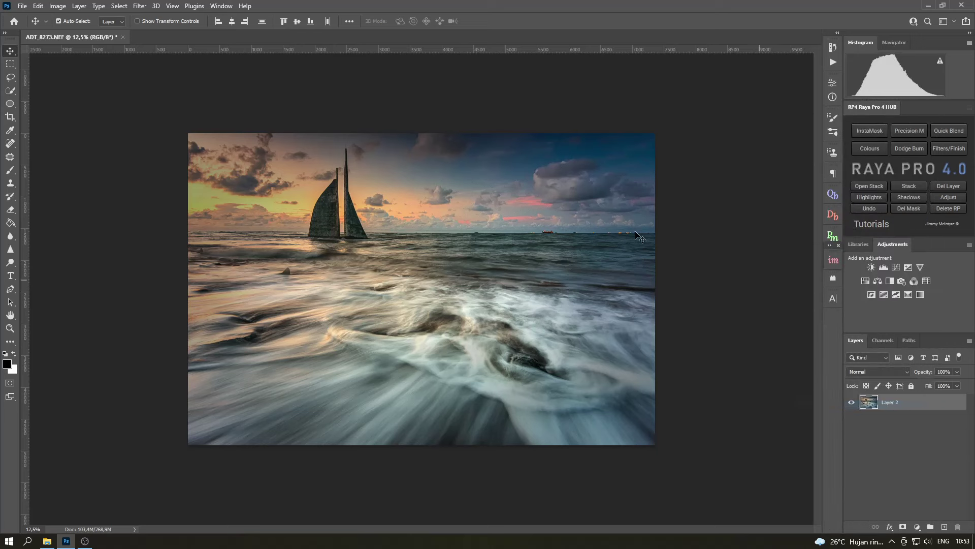
- Duplicate Layer 2 and lower the copy's highlights to -43 in Camera Raw
left_click(139, 11)
left_click_drag(906, 406, 943, 526)
left_click(140, 6)
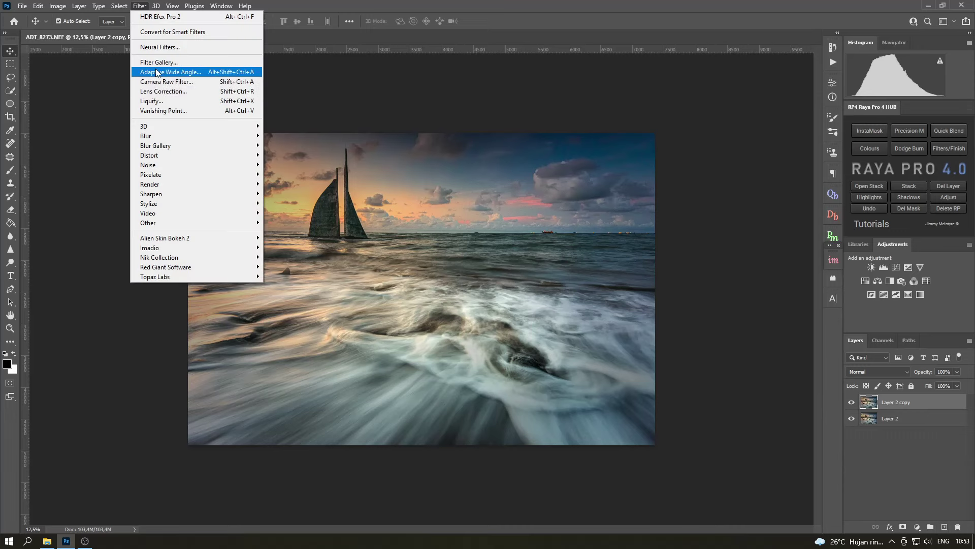
left_click(159, 81)
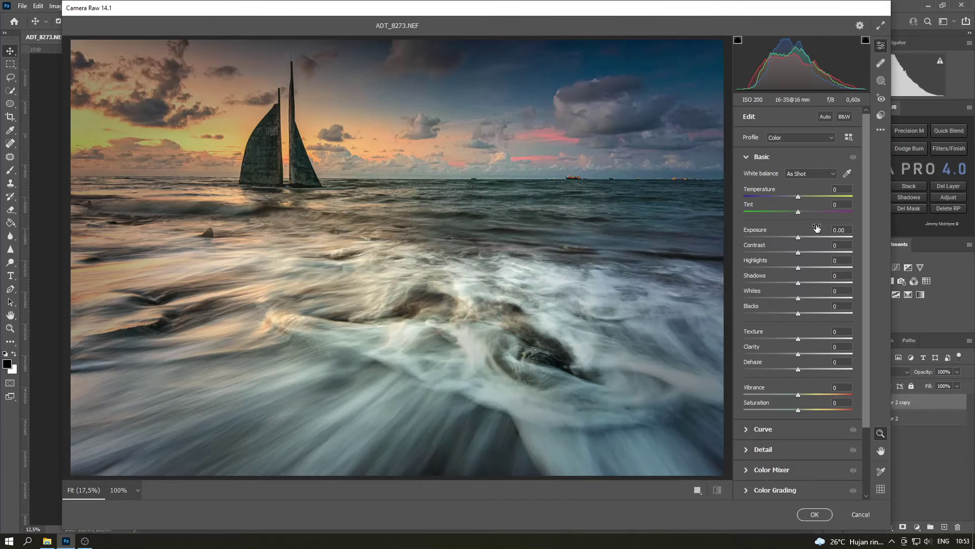
mouse_move(799, 269)
left_mouse_down()
mouse_move(781, 268)
mouse_move(836, 283)
left_mouse_up()
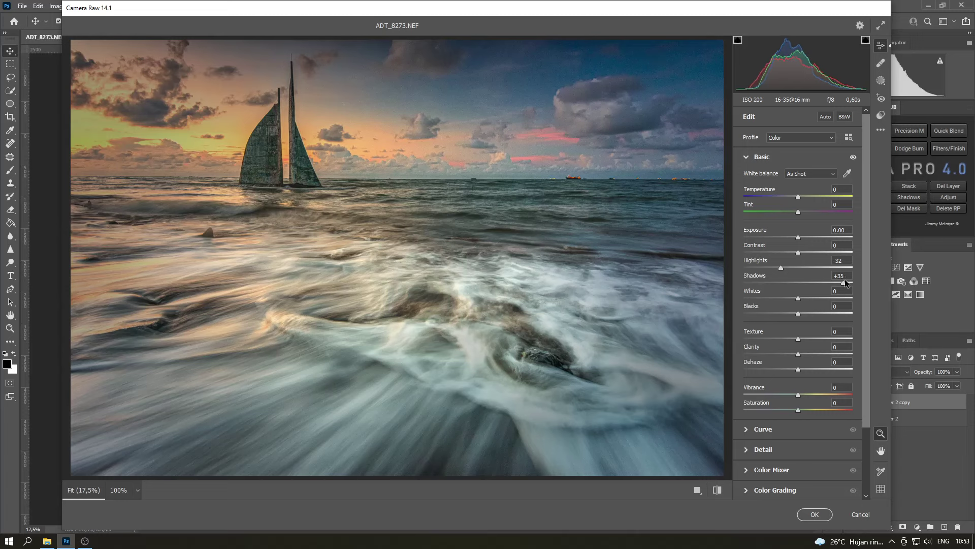
mouse_move(781, 268)
left_mouse_down()
mouse_move(802, 252)
mouse_move(794, 239)
left_mouse_up()
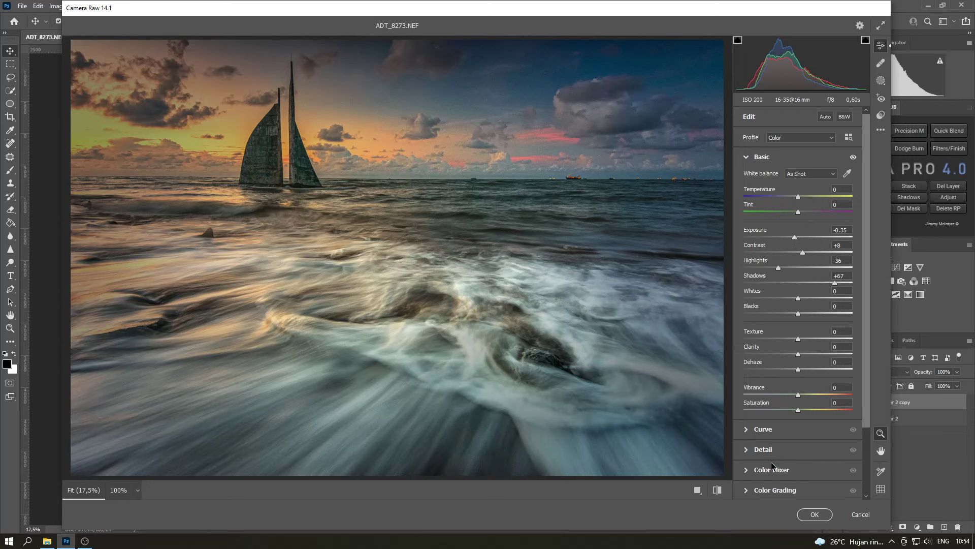
- Boost orange saturation in the Camera Raw Color Mixer and apply the edits
left_click(774, 471)
left_click(777, 248)
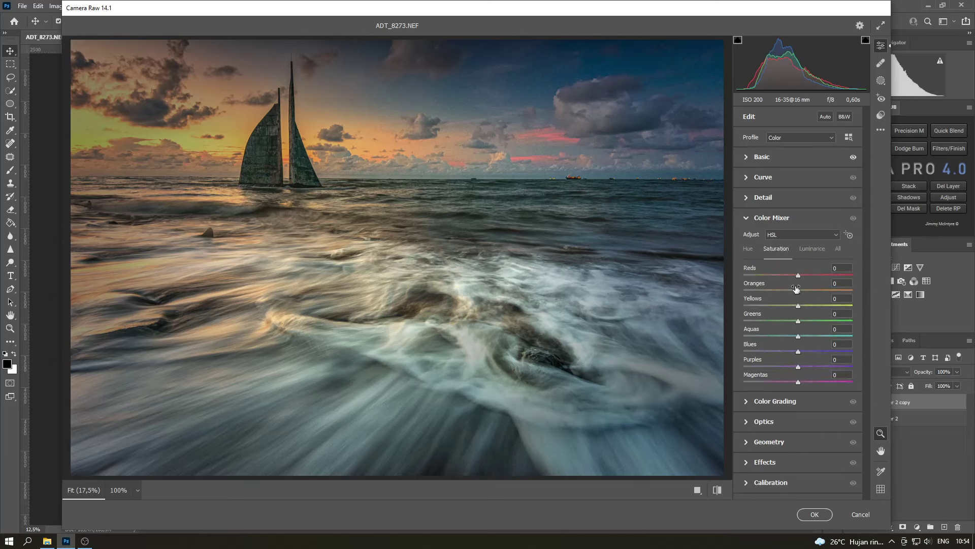
mouse_move(798, 291)
left_mouse_down()
mouse_move(810, 275)
mouse_move(801, 283)
mouse_move(829, 305)
mouse_move(806, 307)
left_mouse_up()
left_click(761, 157)
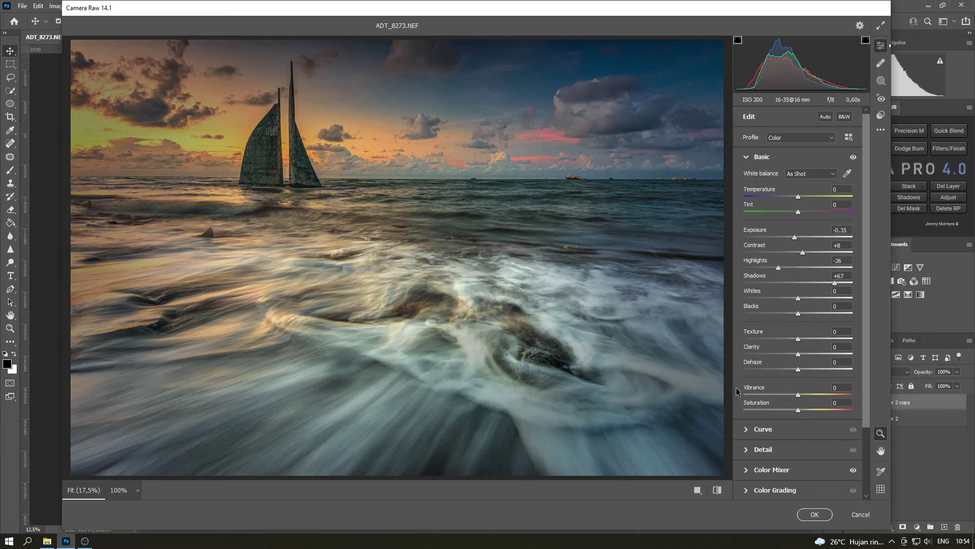
left_click(813, 514)
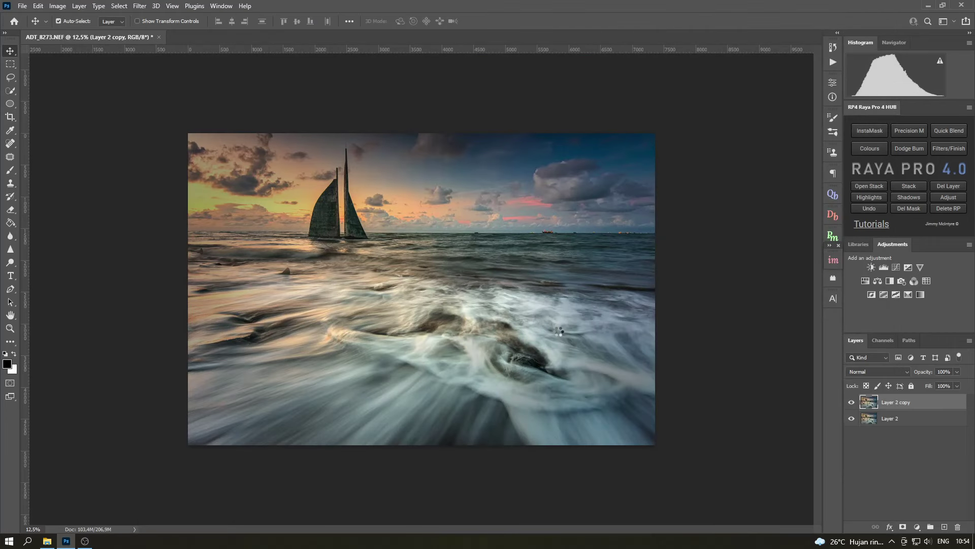
- Compare the edited copy, then merge it down into Layer 2
left_click(851, 404)
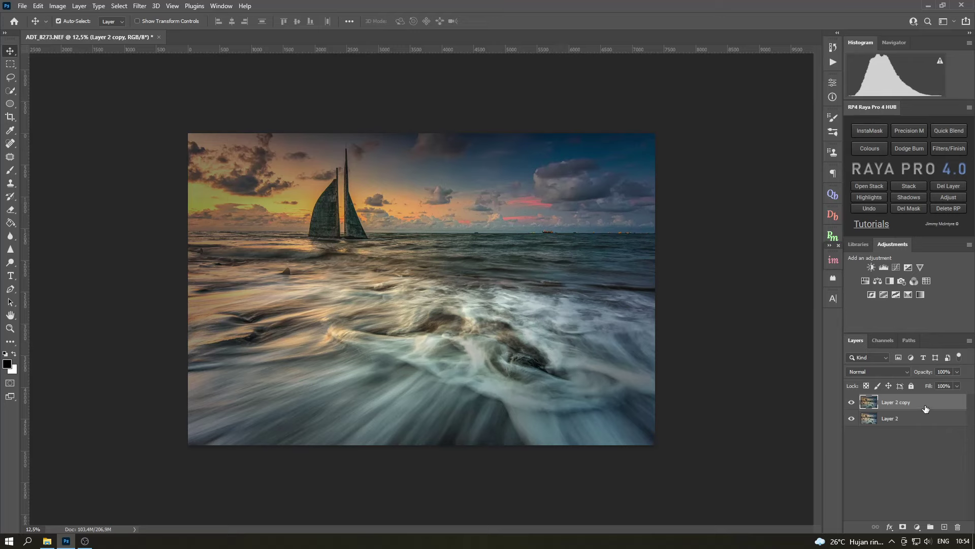
right_click(938, 408)
left_click(877, 402)
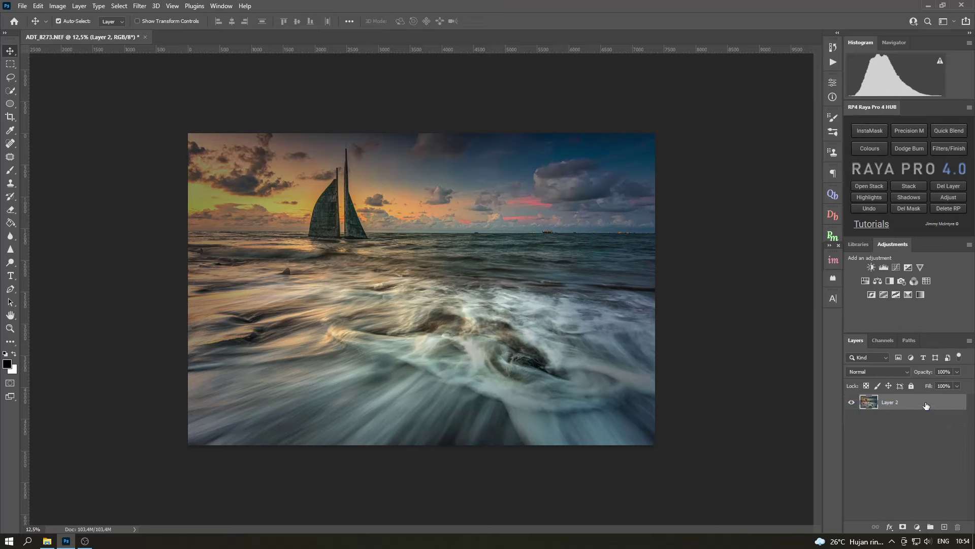
- Duplicate Layer 2 and set Topaz DeNoise Overall Strength to 0.84 on the copy
left_click_drag(926, 405, 944, 525)
left_click(139, 6)
mouse_move(155, 276)
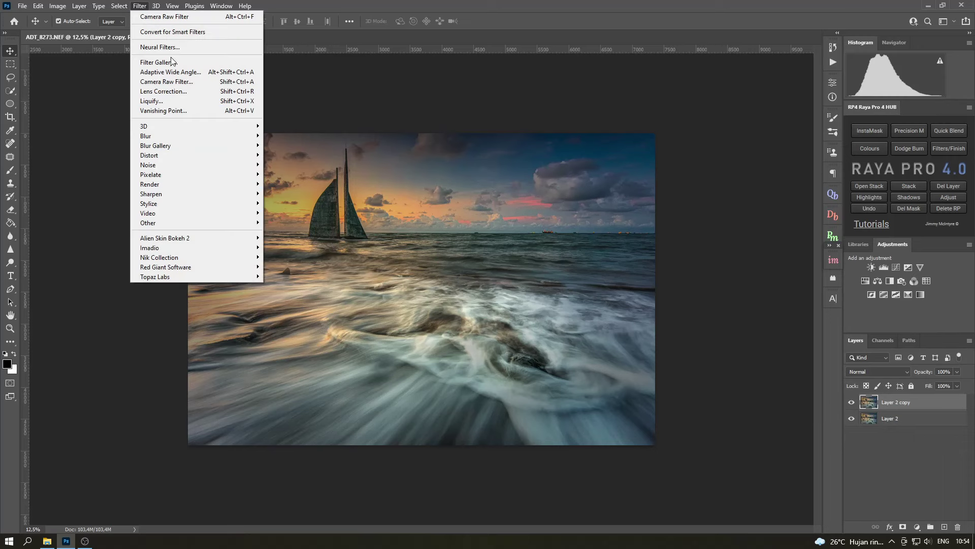
left_click(300, 276)
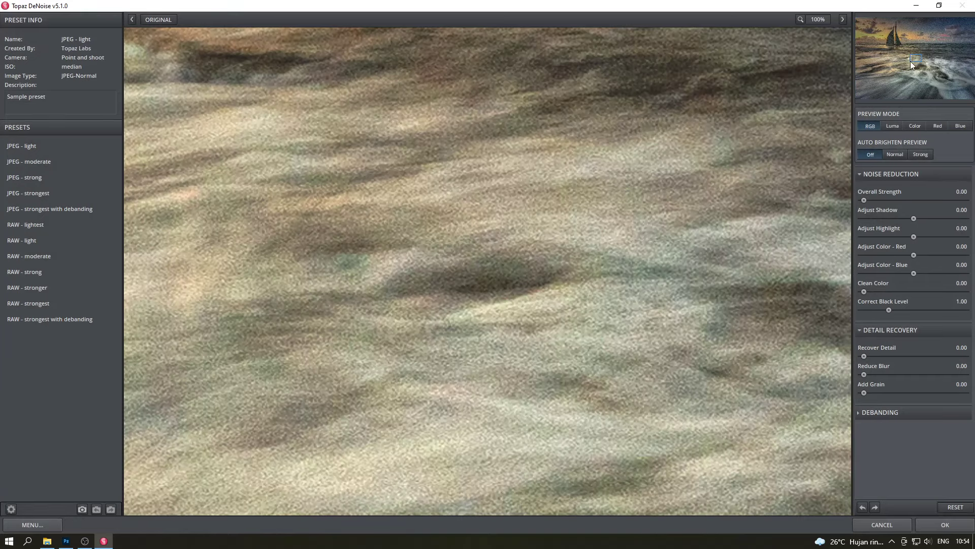
left_click_drag(910, 61, 969, 21)
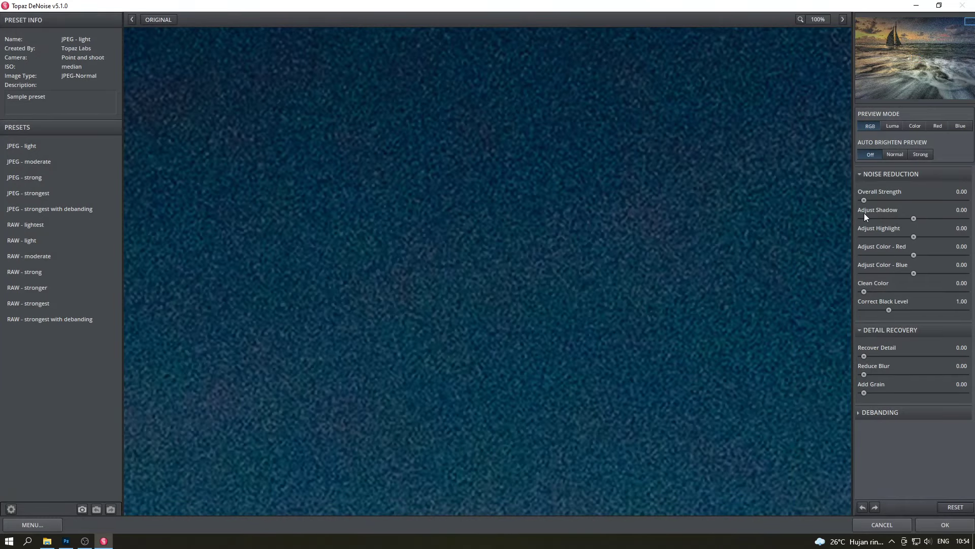
left_click_drag(878, 200, 946, 200)
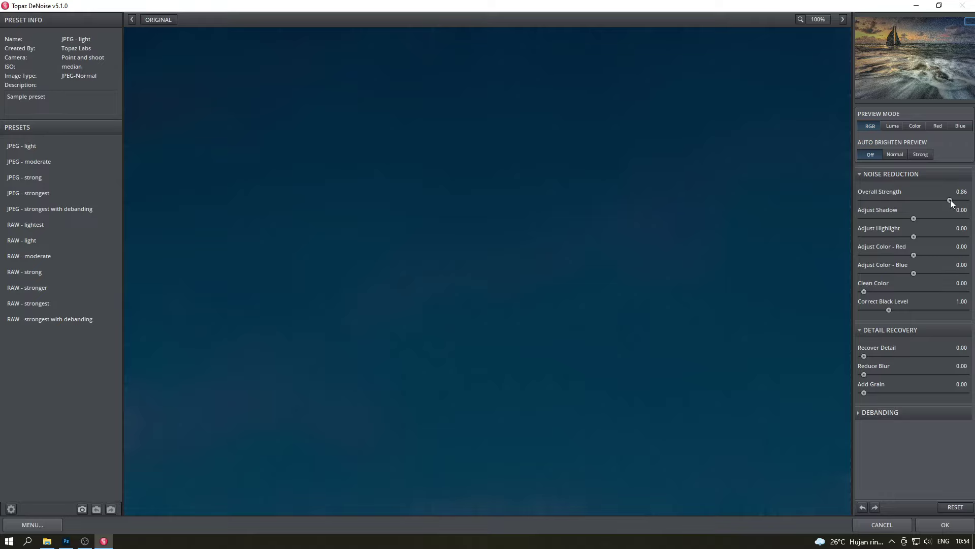
left_click_drag(949, 200, 947, 200)
- Set Recover Detail to 0.45 while previewing sky, sailboat and horizon, then apply DeNoise
mouse_move(968, 24)
left_mouse_down()
mouse_move(864, 22)
mouse_move(968, 22)
left_mouse_up()
left_click(894, 45)
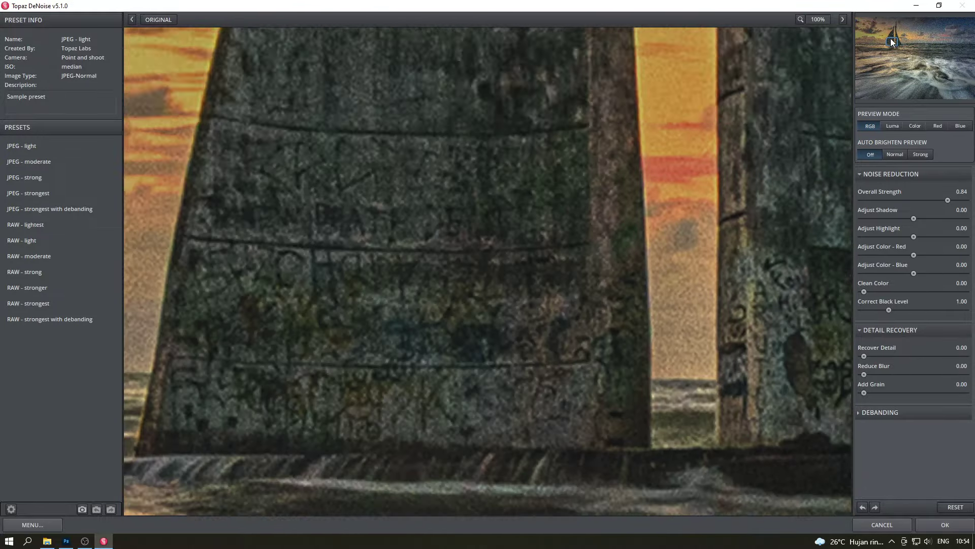
mouse_move(892, 42)
left_mouse_down()
mouse_move(848, 15)
mouse_move(864, 25)
left_mouse_up()
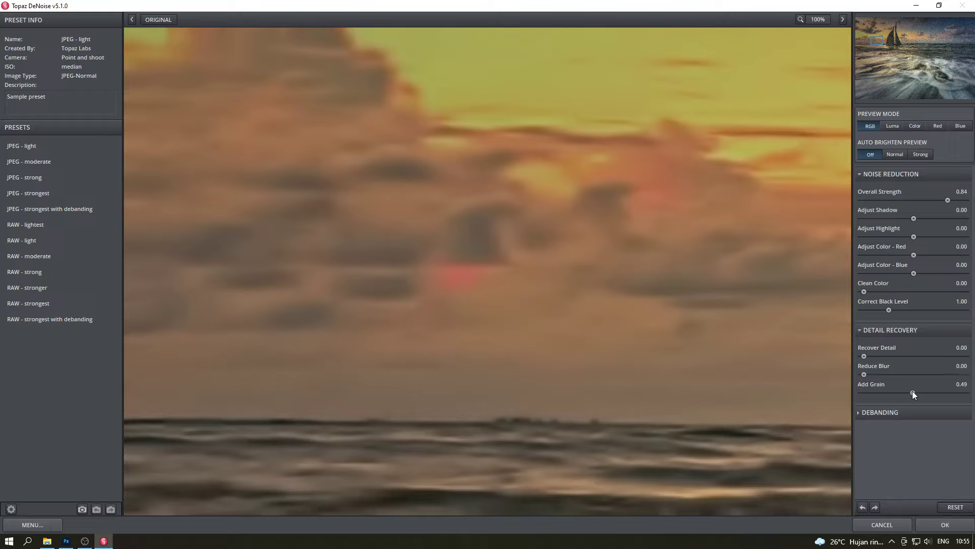
left_click_drag(864, 356, 908, 357)
left_click_drag(883, 43, 949, 45)
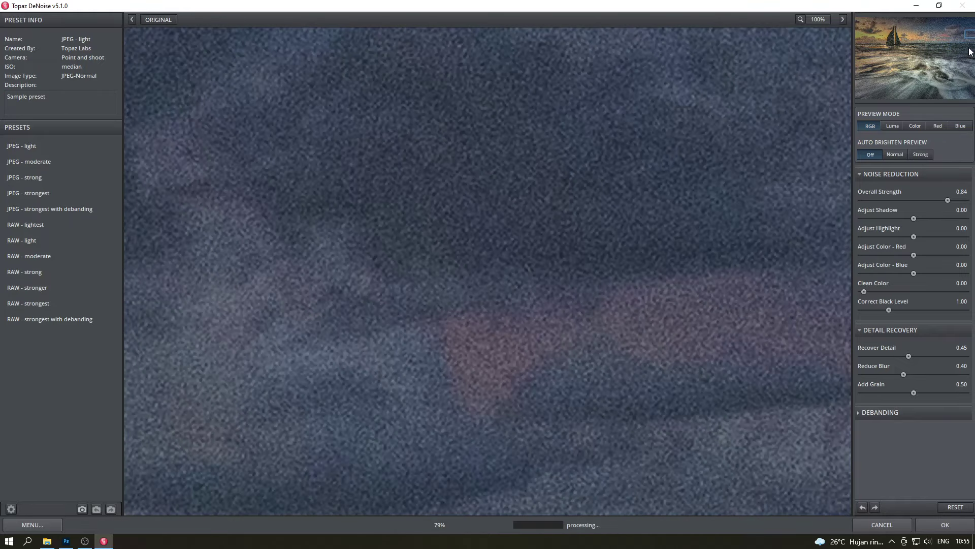
left_click(928, 526)
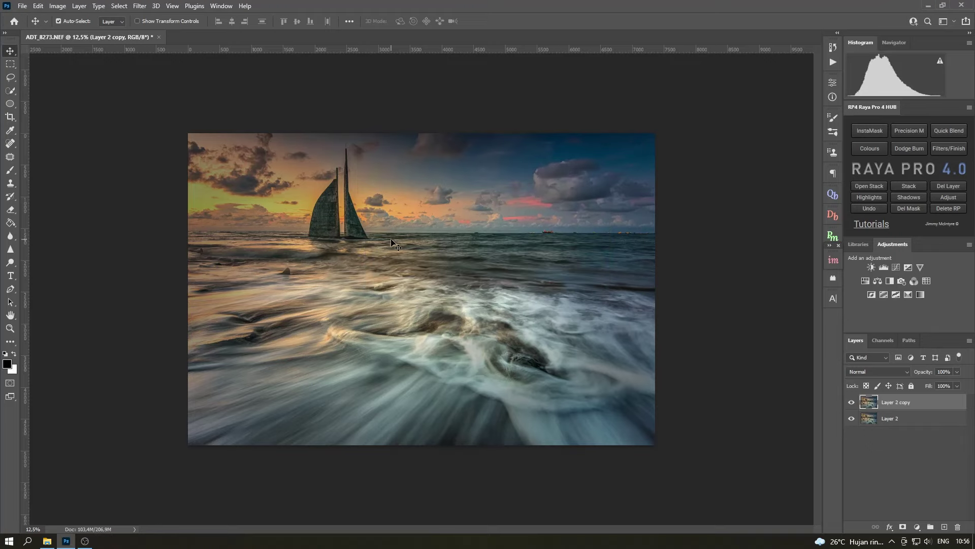
- Zoom in to 25% and pan to the sailboat and horizon
key("ctrl")
key("ctrl+plus")
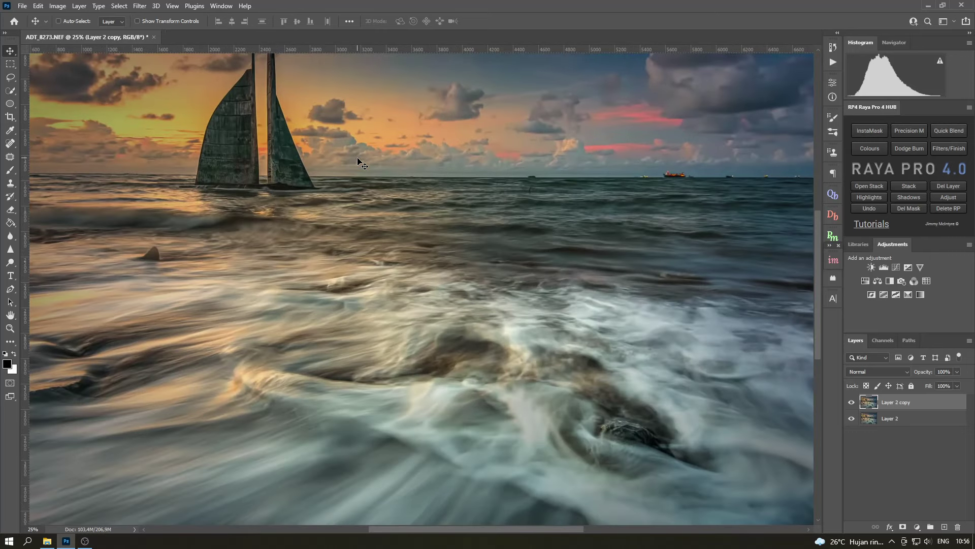
left_click_drag(273, 148, 315, 261)
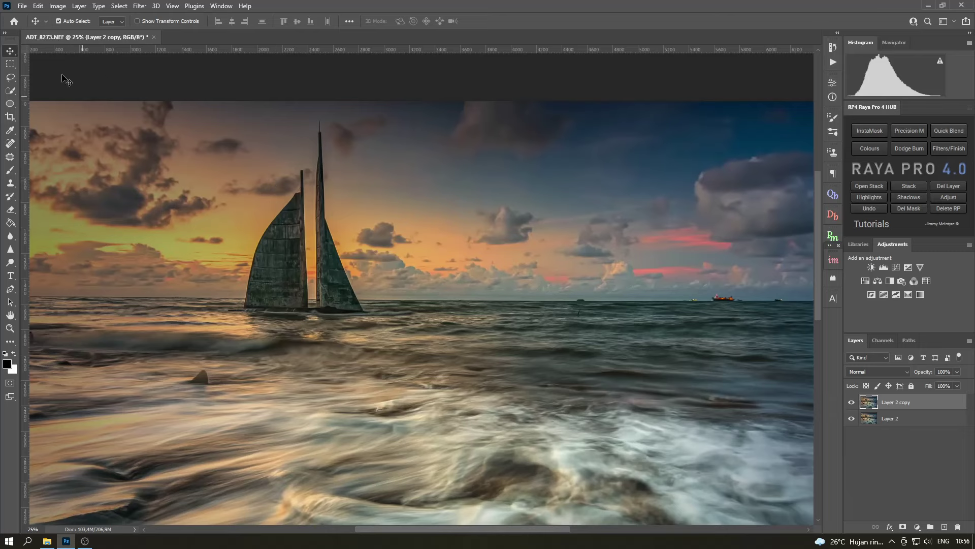
- Select the sailboat with Object Selection and add an inverted mask hiding it on the copy
left_click(14, 94)
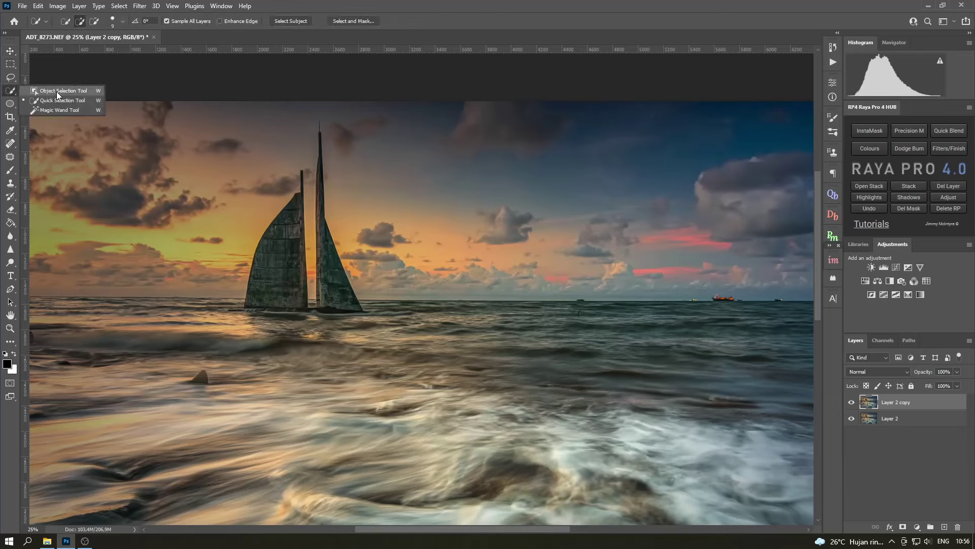
left_click(57, 91)
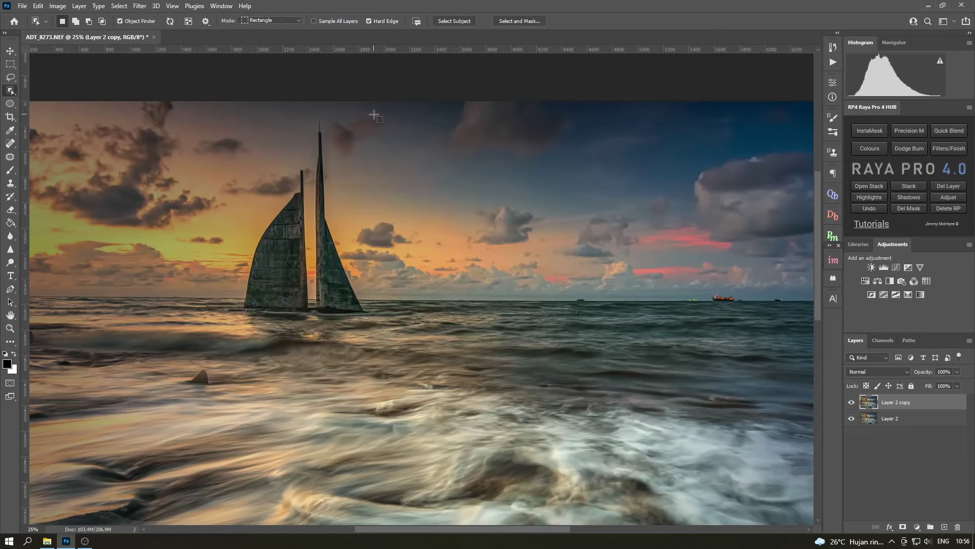
left_click_drag(369, 109, 238, 319)
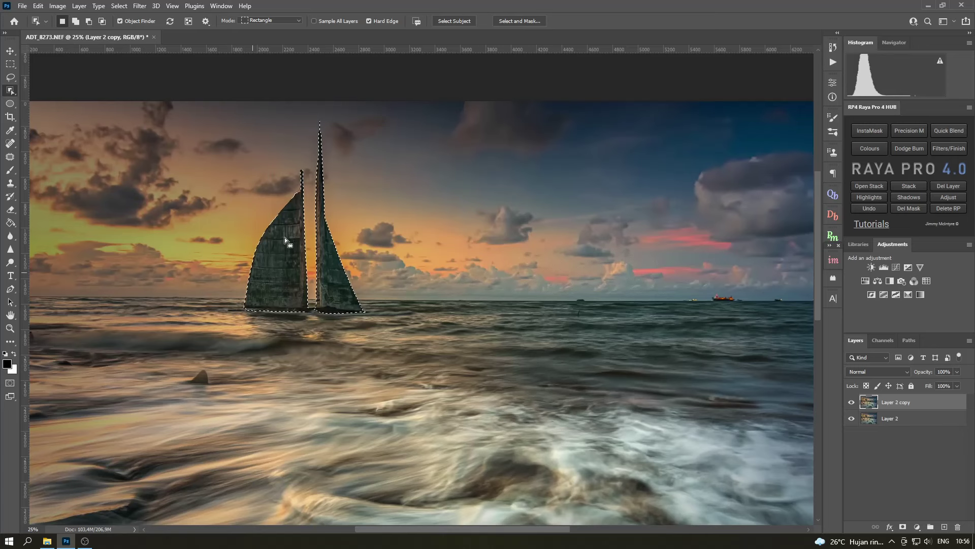
left_click(903, 527)
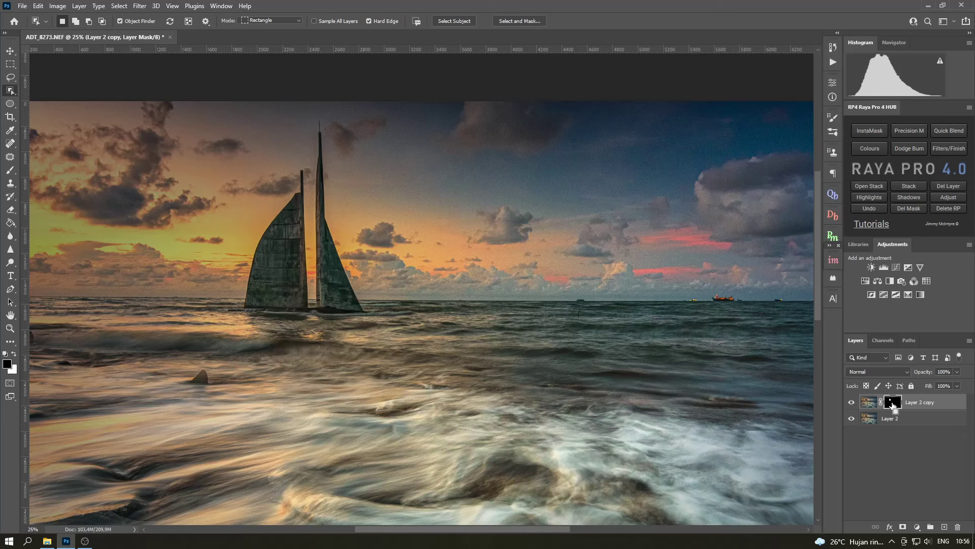
key("ctrl+i")
left_click(851, 420)
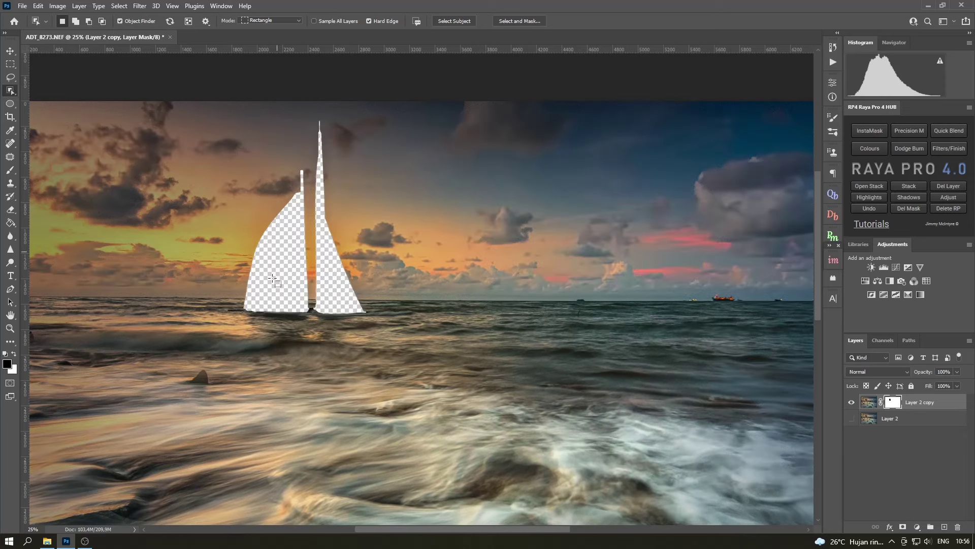
left_click(851, 418)
left_click(869, 402)
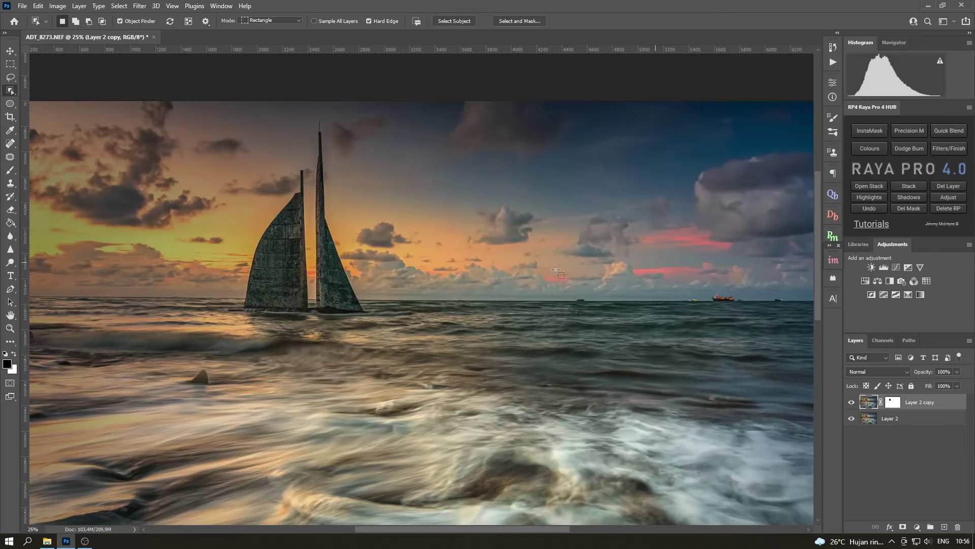
- Lower the copy's opacity to 62% and fit the image on screen before merging
left_click_drag(609, 214, 445, 243)
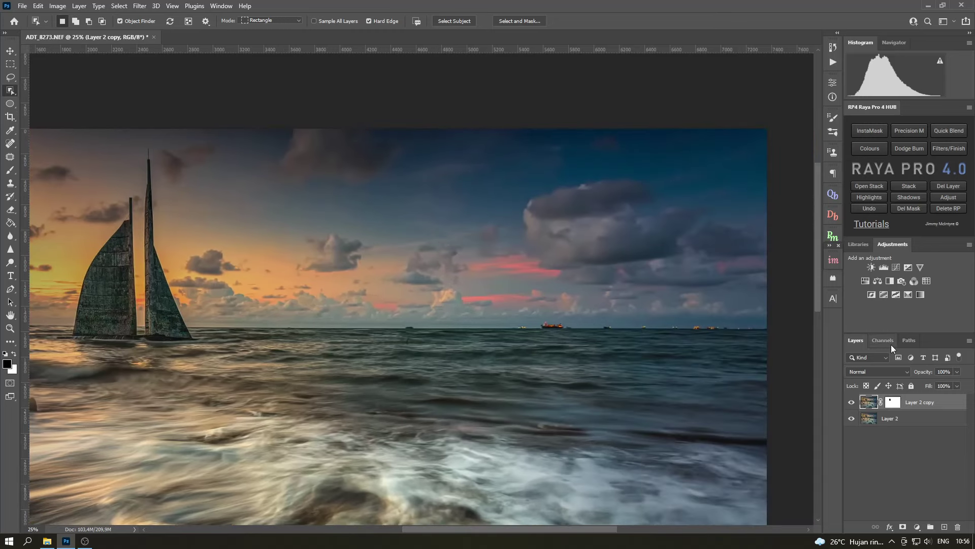
left_click(958, 372)
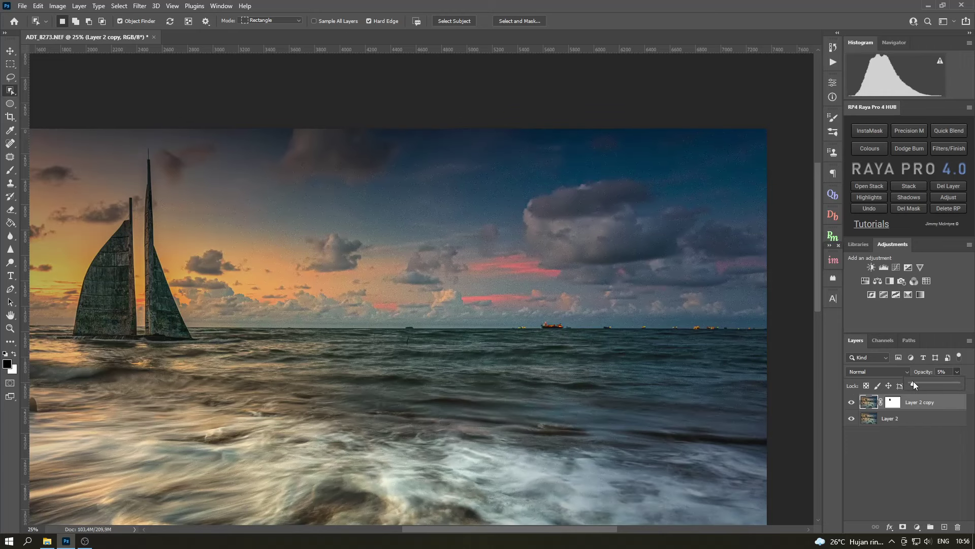
left_click(929, 403)
key("ctrl+0")
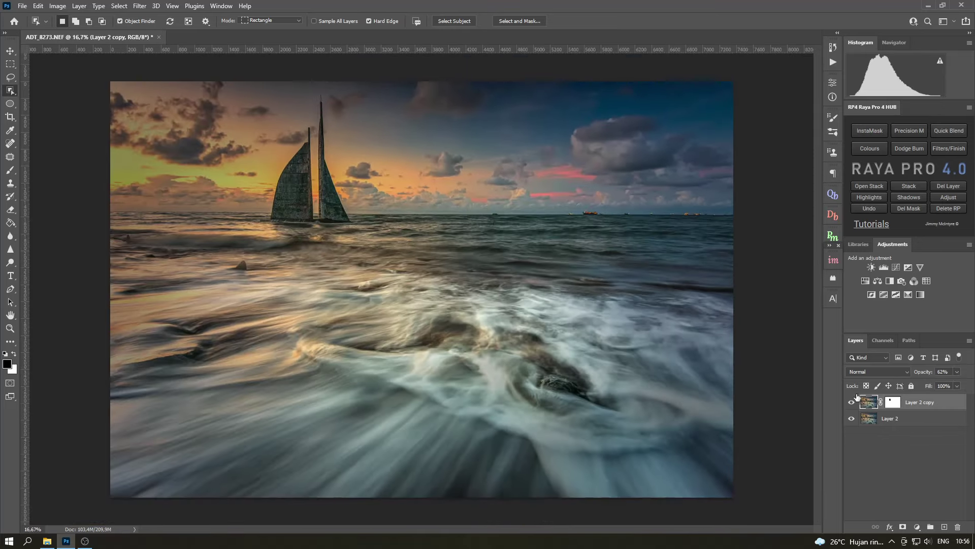
right_click(925, 405)
- Merge the copy into Layer 2 and duplicate Layer 2 with Ctrl+J
left_click(911, 405)
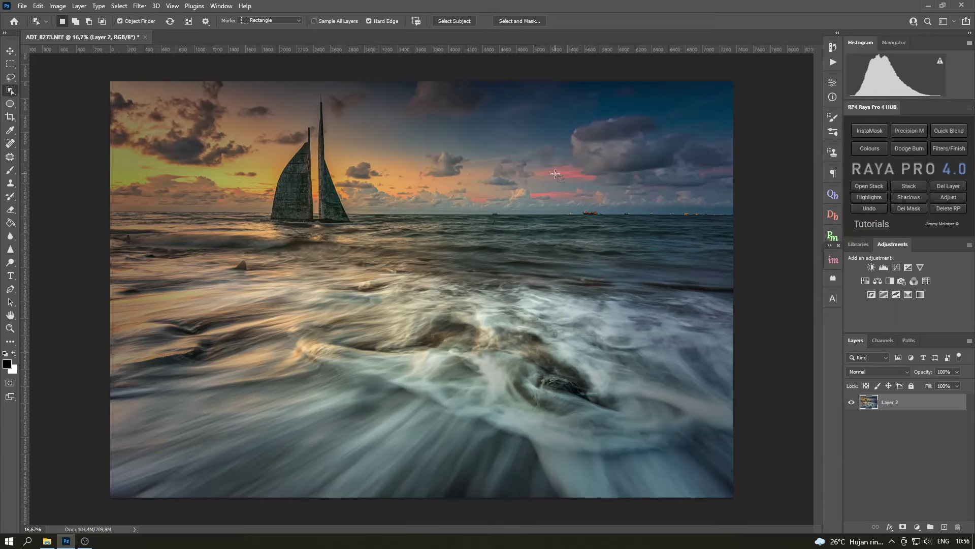
left_click(10, 51)
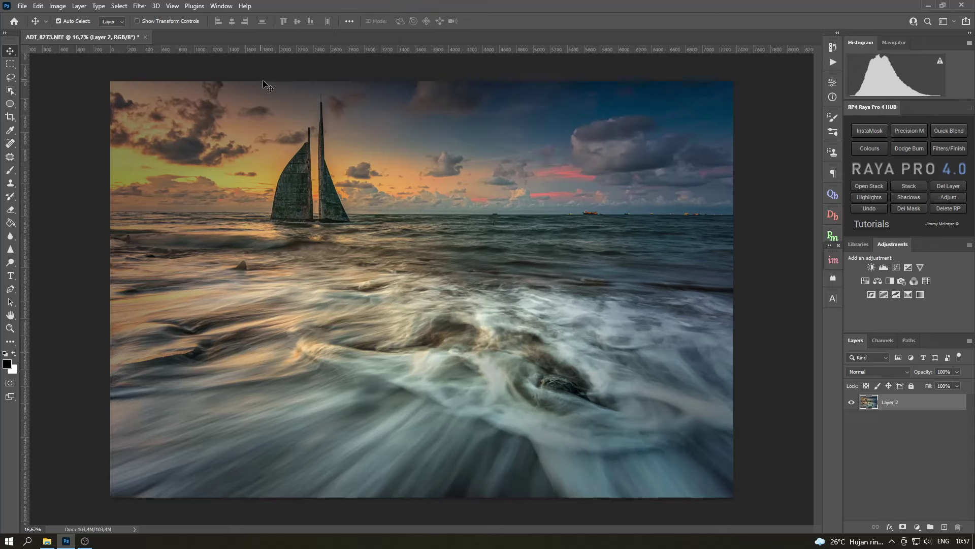
key("ctrl")
key("ctrl+j")
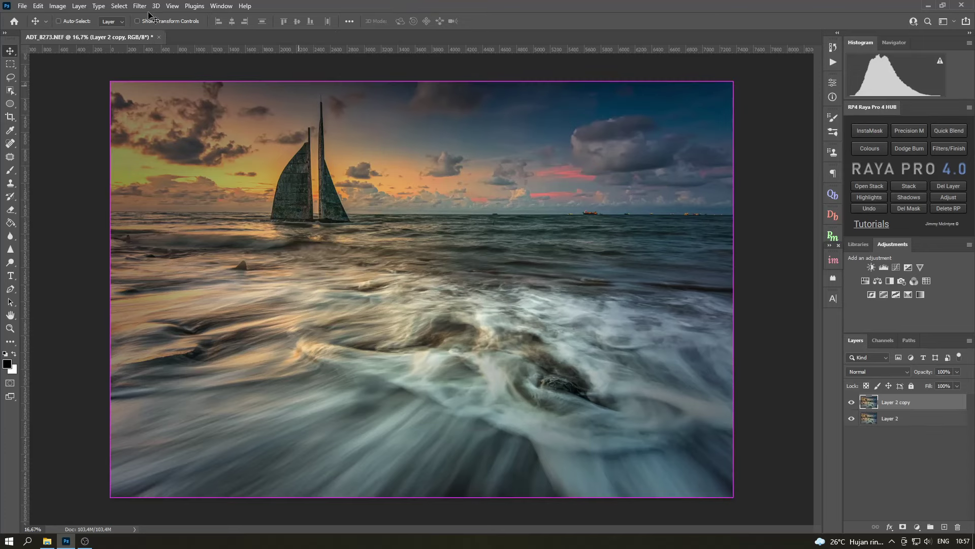
- In Camera Raw Detail, set Sharpening 33, Radius 1.0, Detail 75 and Masking 60
left_click(139, 5)
left_click(168, 82)
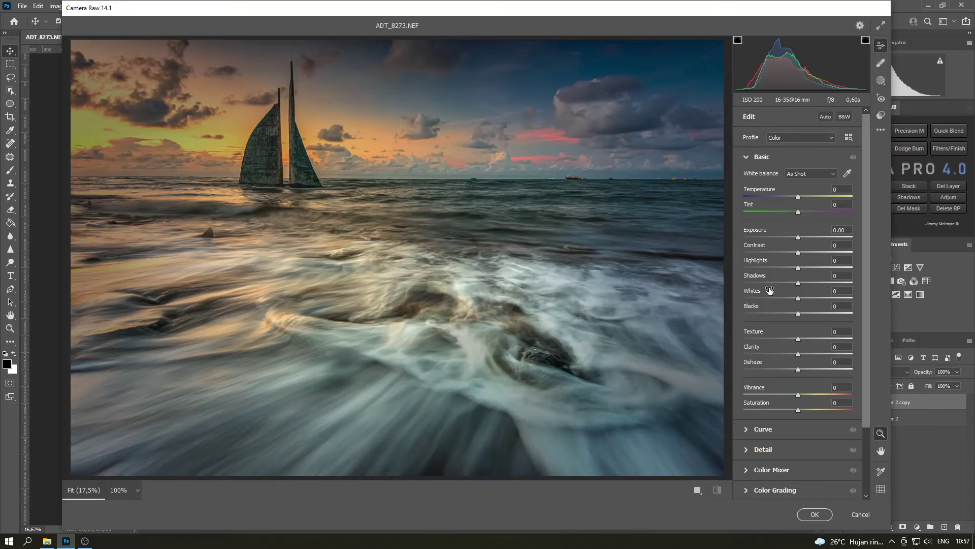
left_click(763, 450)
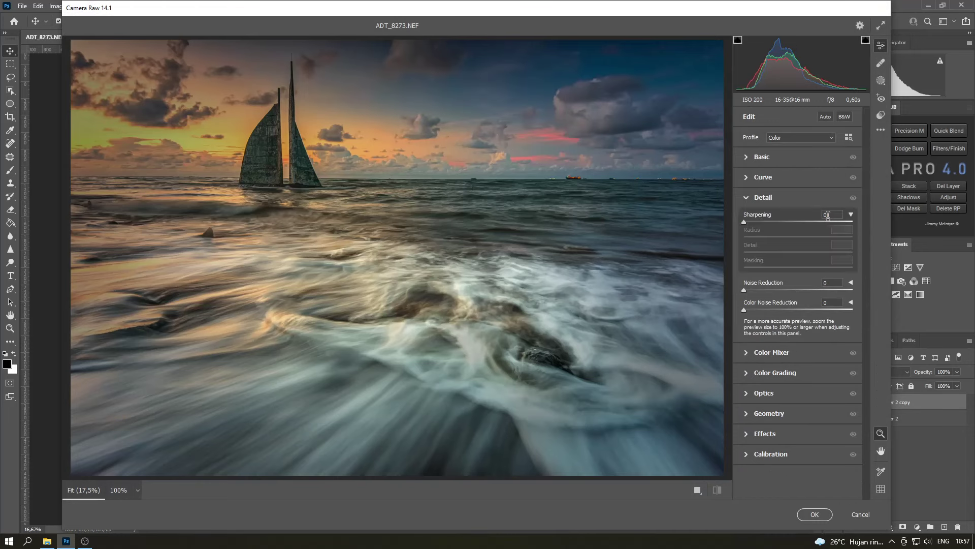
type("33")
key("Tab")
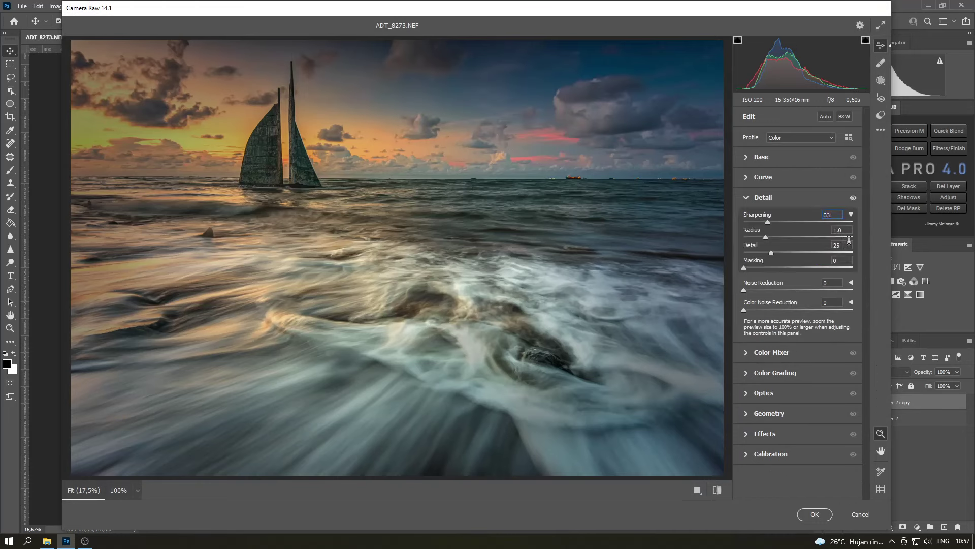
key("Tab")
type("75")
mouse_move(744, 267)
left_mouse_down()
mouse_move(827, 266)
mouse_move(785, 268)
mouse_move(810, 267)
left_mouse_up()
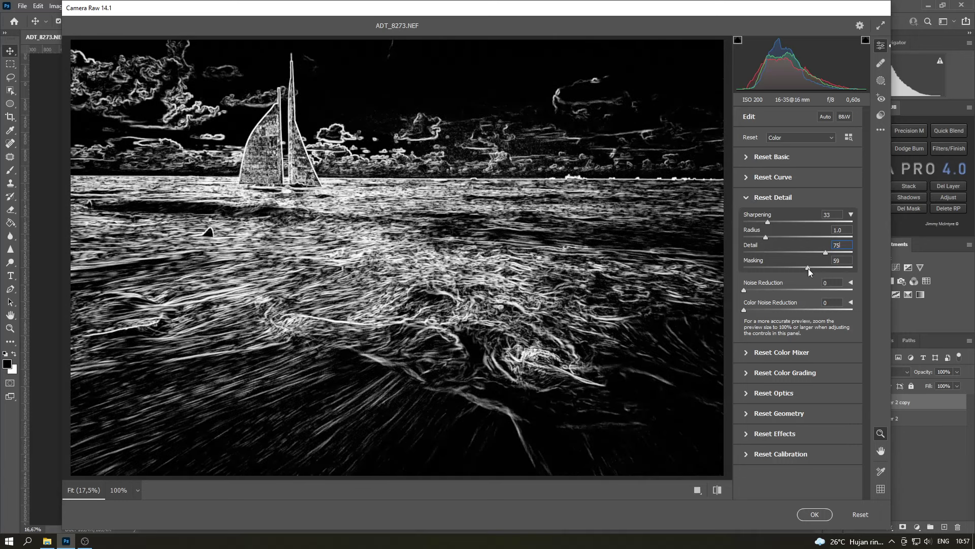
mouse_move(809, 268)
left_mouse_down()
mouse_move(797, 269)
mouse_move(810, 269)
left_mouse_up()
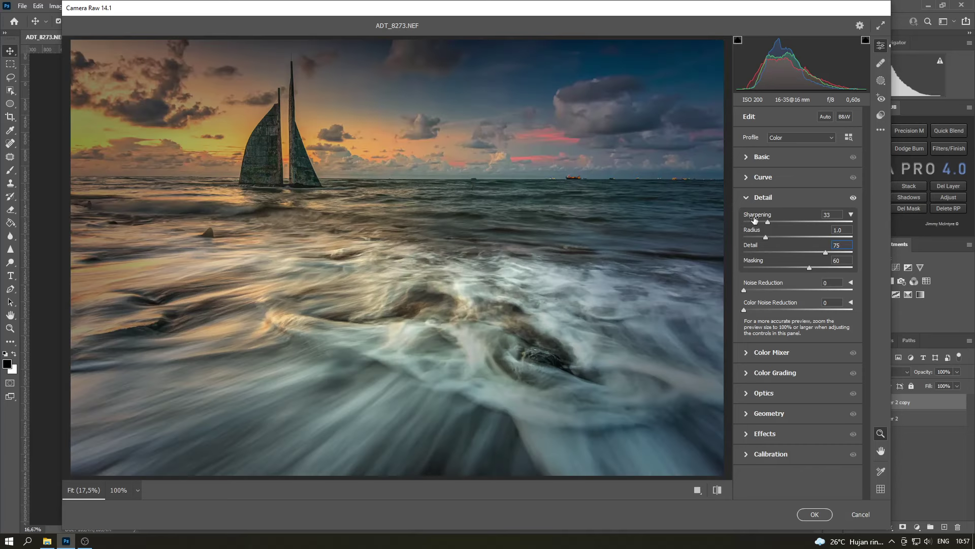
left_click(748, 197)
- Raise Highlights to +50 and Whites to +16 in Camera Raw Basic, then apply
left_click(746, 157)
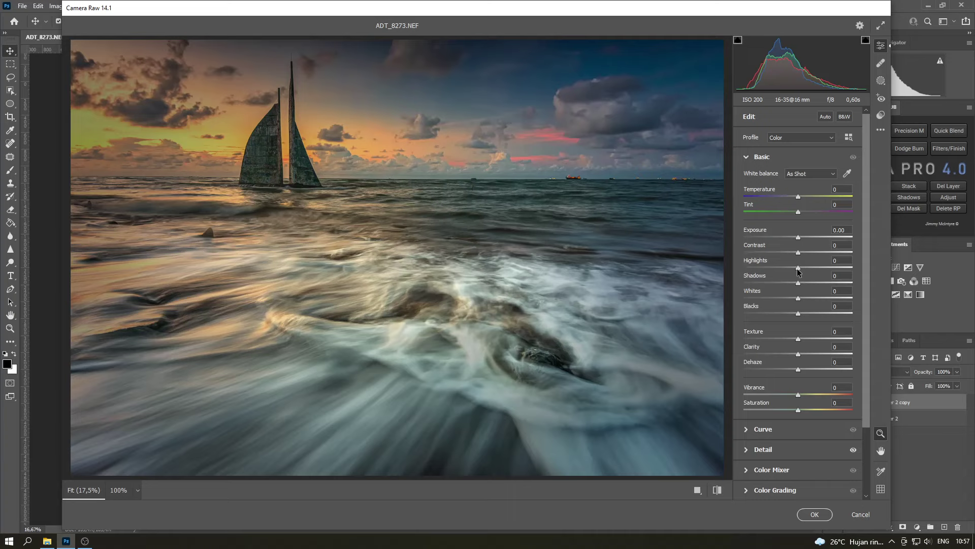
mouse_move(798, 268)
left_mouse_down()
mouse_move(845, 267)
mouse_move(827, 272)
left_mouse_up()
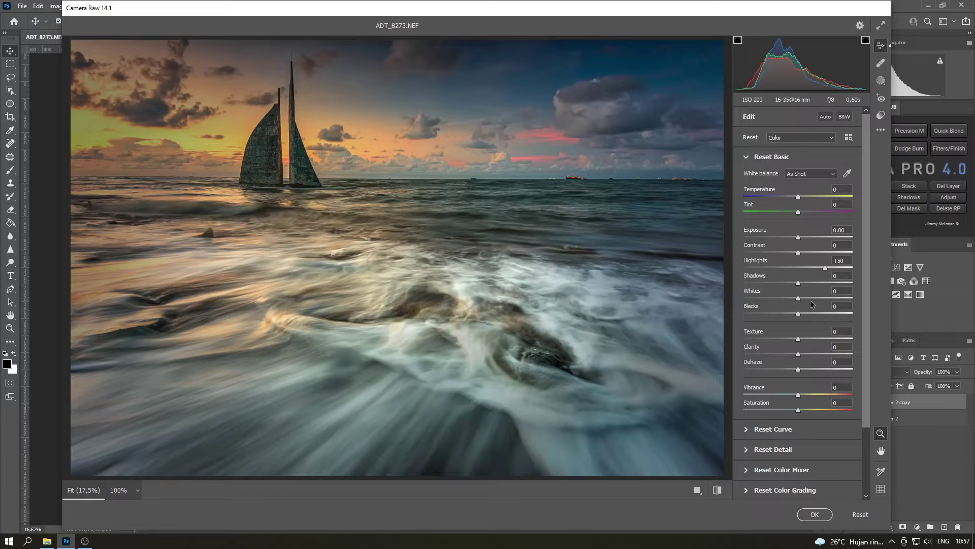
mouse_move(798, 297)
left_mouse_down()
mouse_move(819, 296)
mouse_move(807, 298)
left_mouse_up()
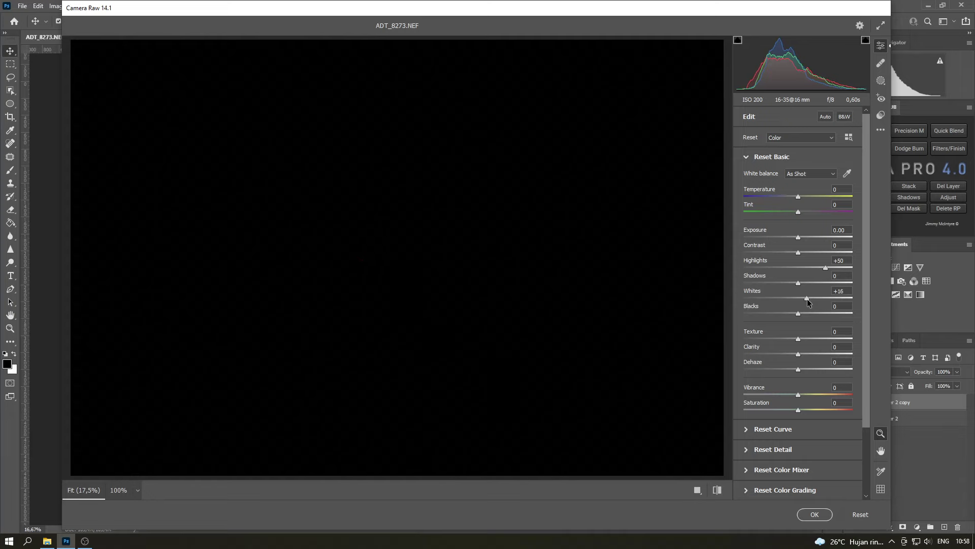
left_click_drag(807, 301, 807, 302)
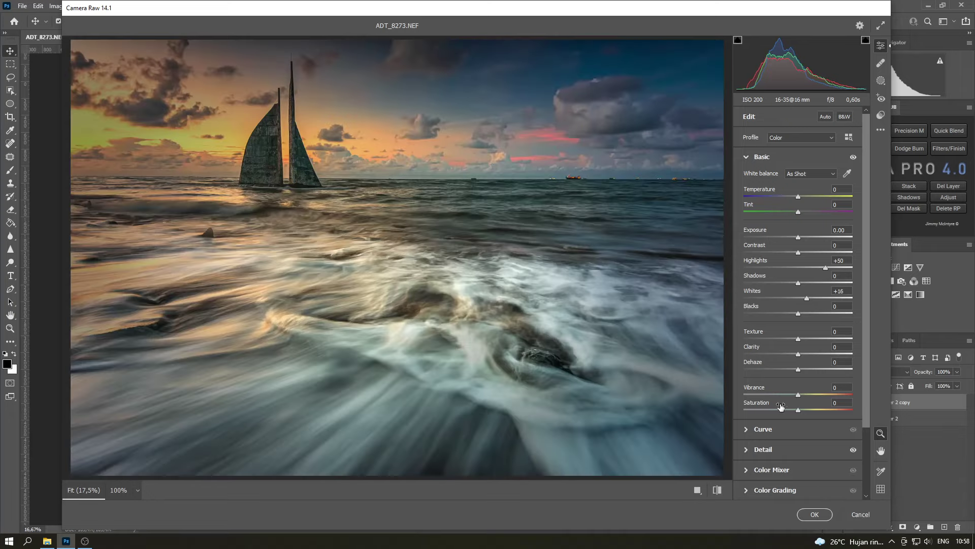
left_click(814, 514)
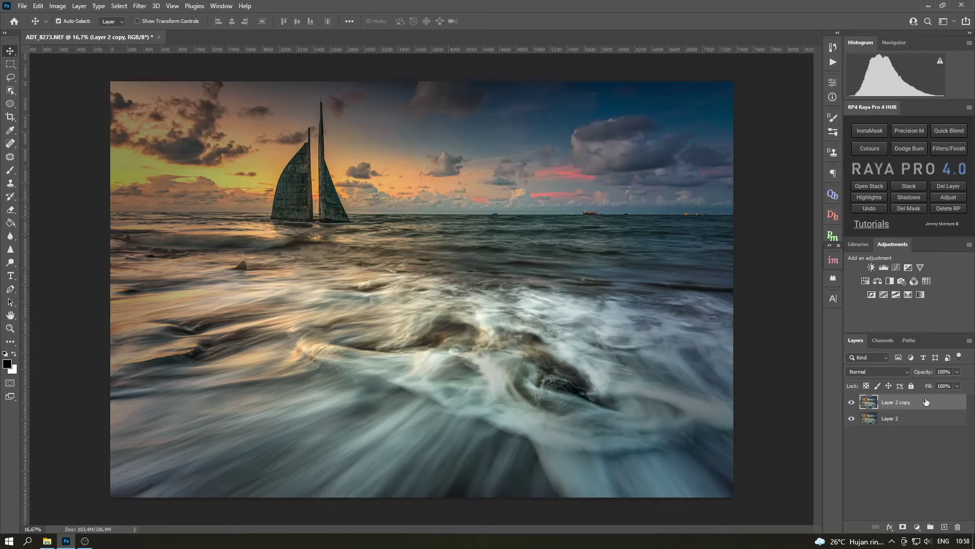
- Merge the copy down into Layer 2 and duplicate Layer 2 again
right_click(903, 403)
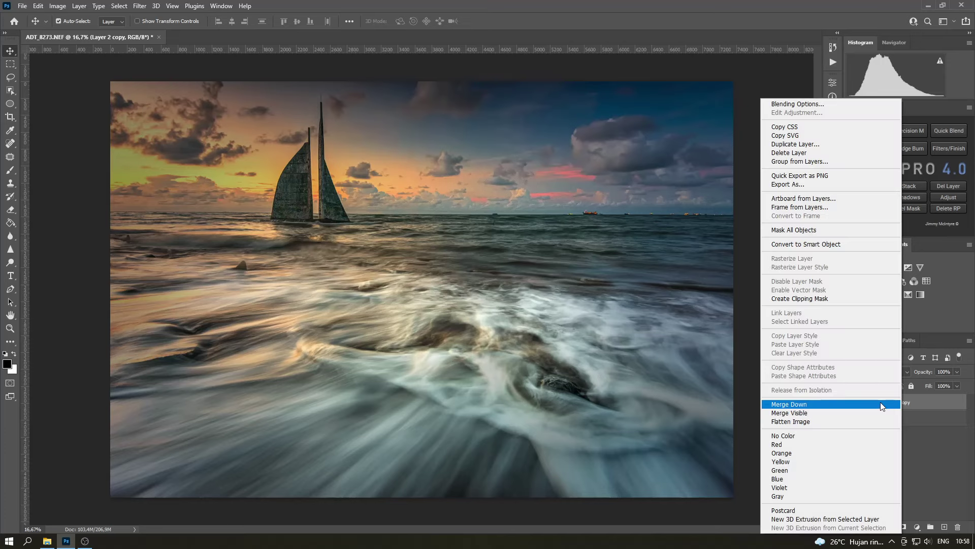
left_click(880, 401)
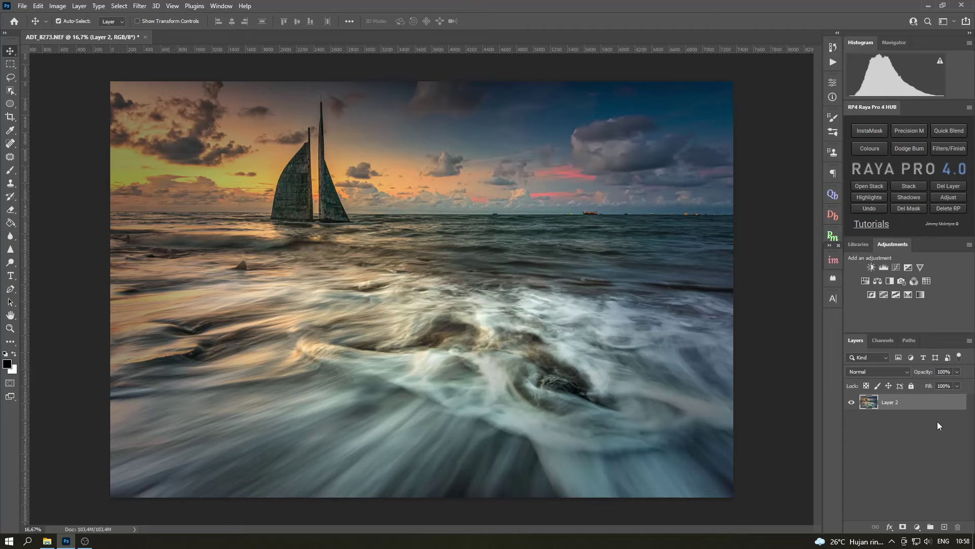
left_click_drag(928, 409, 944, 525)
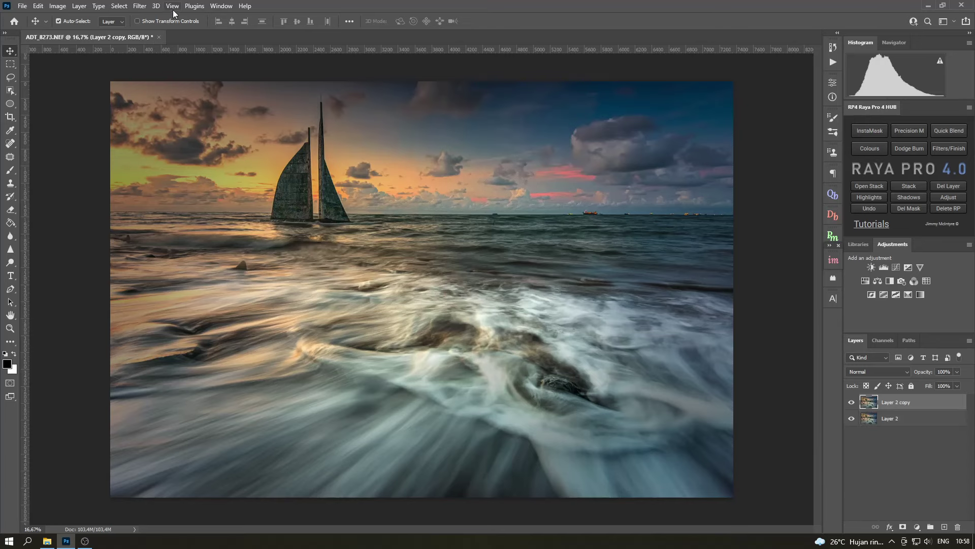
- In Camera Raw Color Mixer, desaturate blues to -60 and aquas, brighten blues to +50, and apply
left_click(139, 5)
left_click(168, 81)
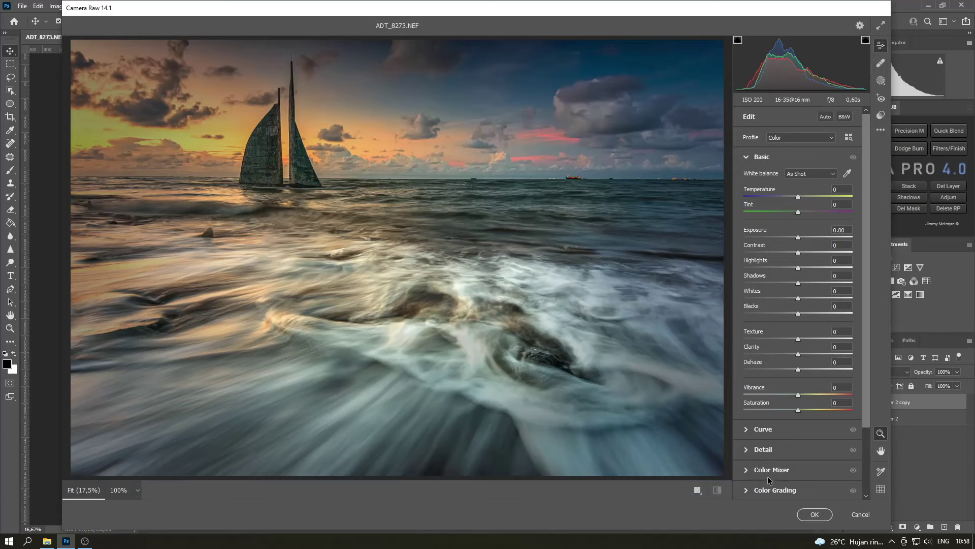
left_click(765, 470)
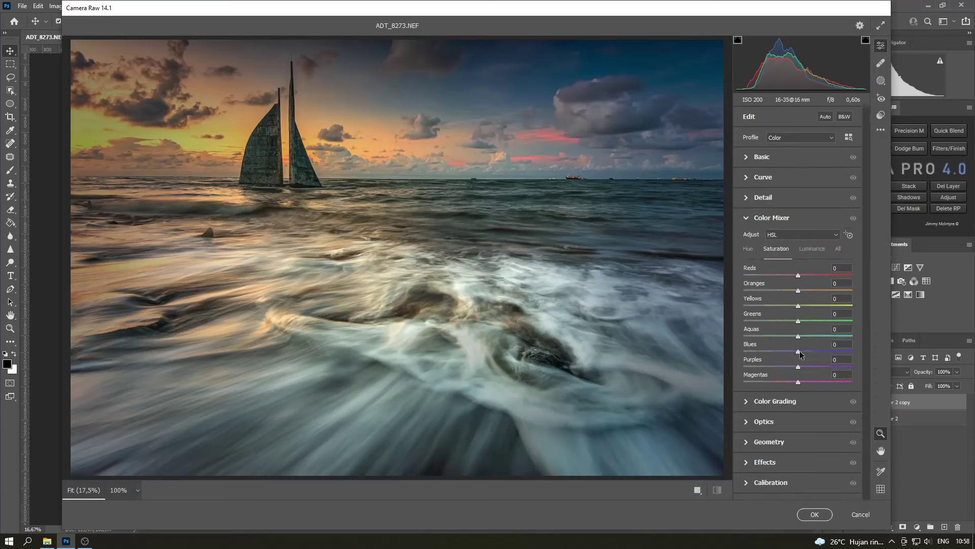
left_click_drag(798, 352, 765, 351)
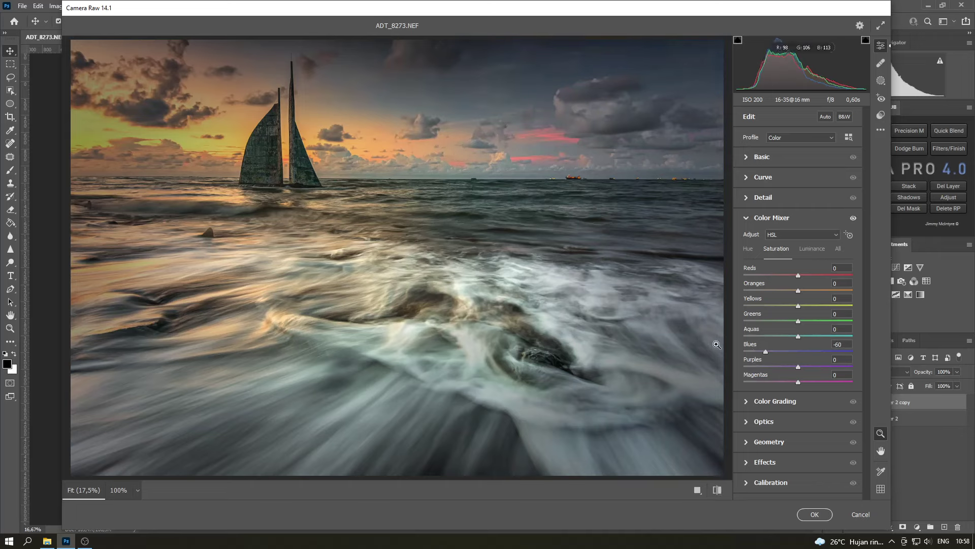
mouse_move(798, 336)
left_mouse_down()
mouse_move(758, 336)
mouse_move(771, 336)
mouse_move(758, 308)
mouse_move(790, 290)
left_mouse_up()
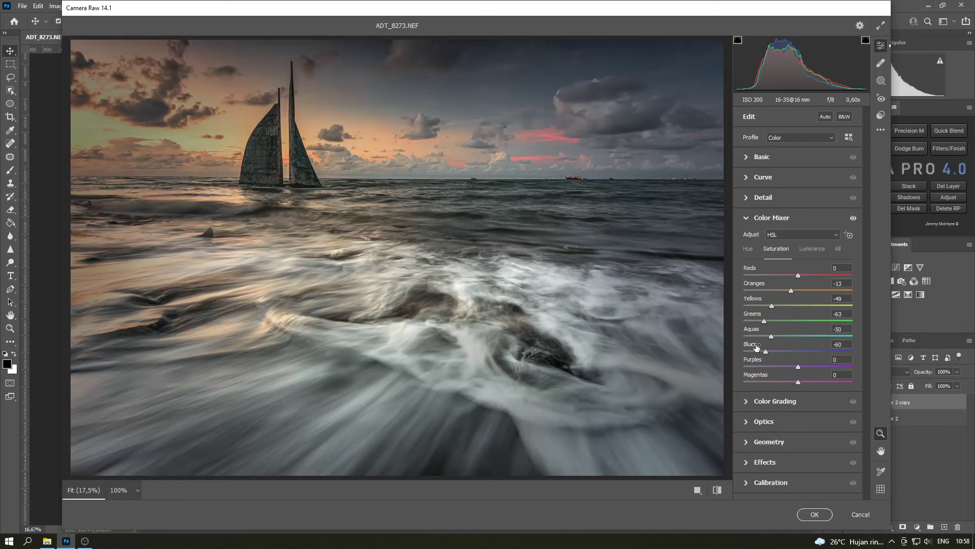
left_click(812, 248)
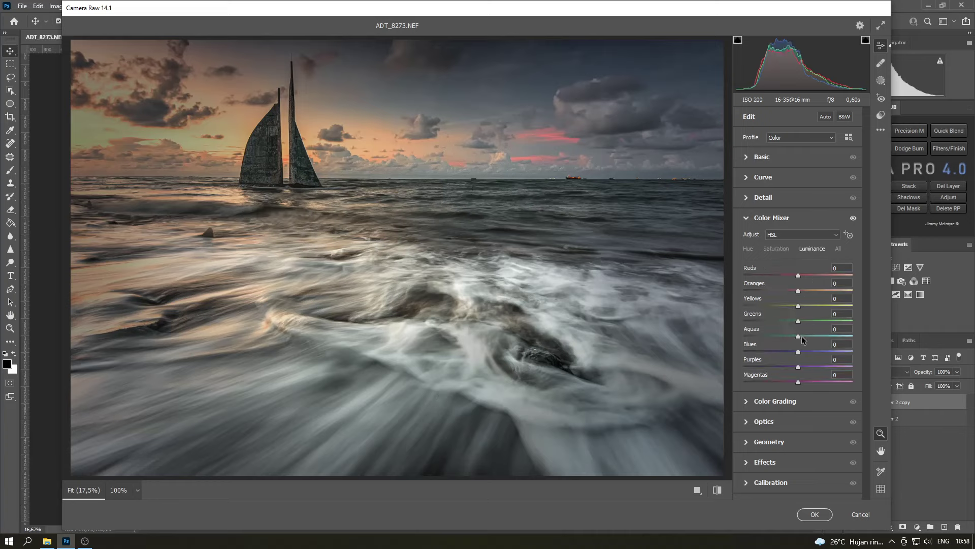
mouse_move(798, 351)
left_mouse_down()
mouse_move(770, 357)
mouse_move(844, 357)
mouse_move(824, 357)
mouse_move(804, 325)
mouse_move(801, 295)
left_mouse_up()
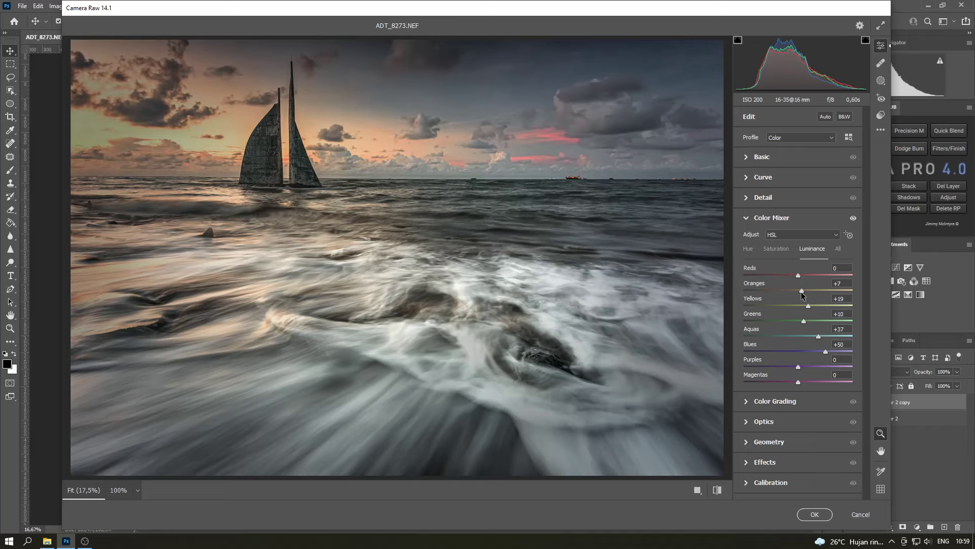
left_click(815, 514)
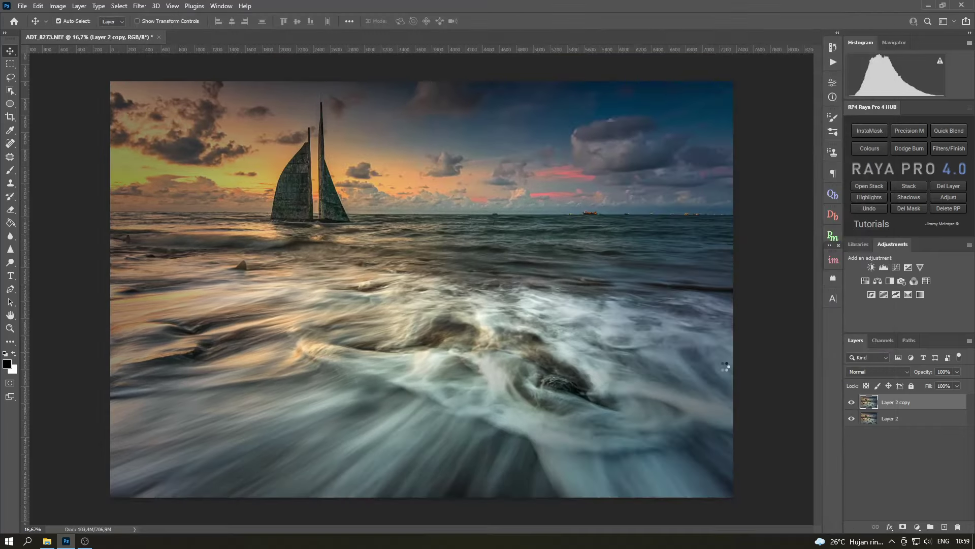
- Add a layer mask to the copy and draw a top-to-bottom gradient on it
left_click(903, 527)
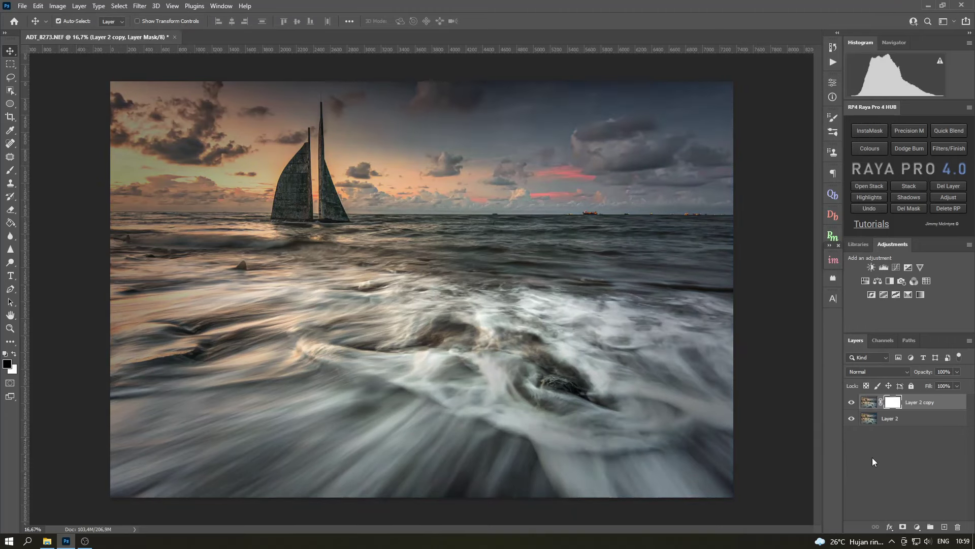
left_click(10, 222)
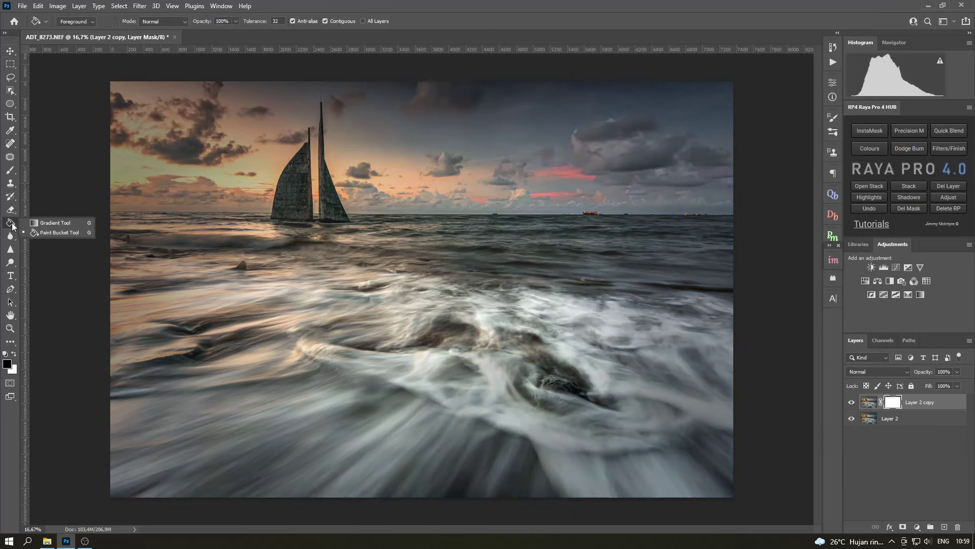
left_click(54, 223)
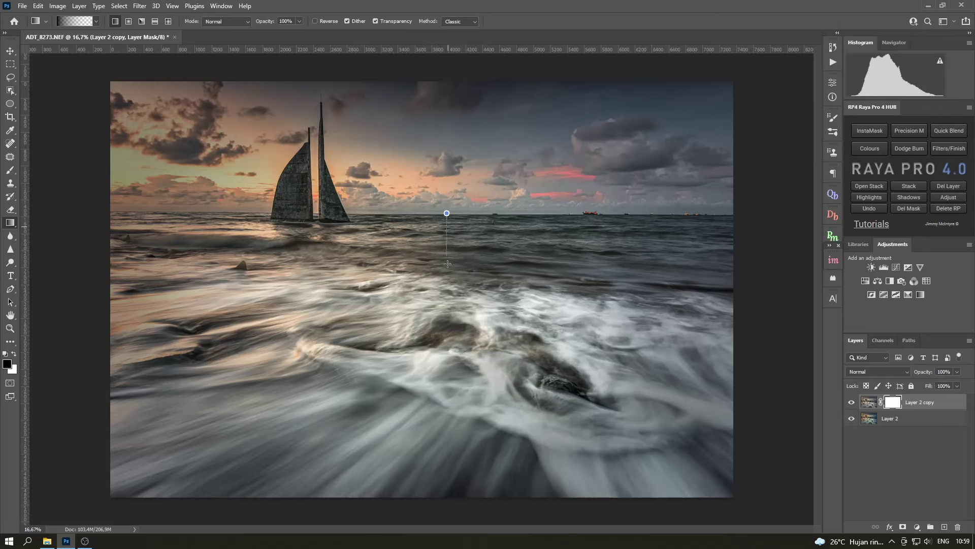
left_click_drag(451, 314, 451, 321)
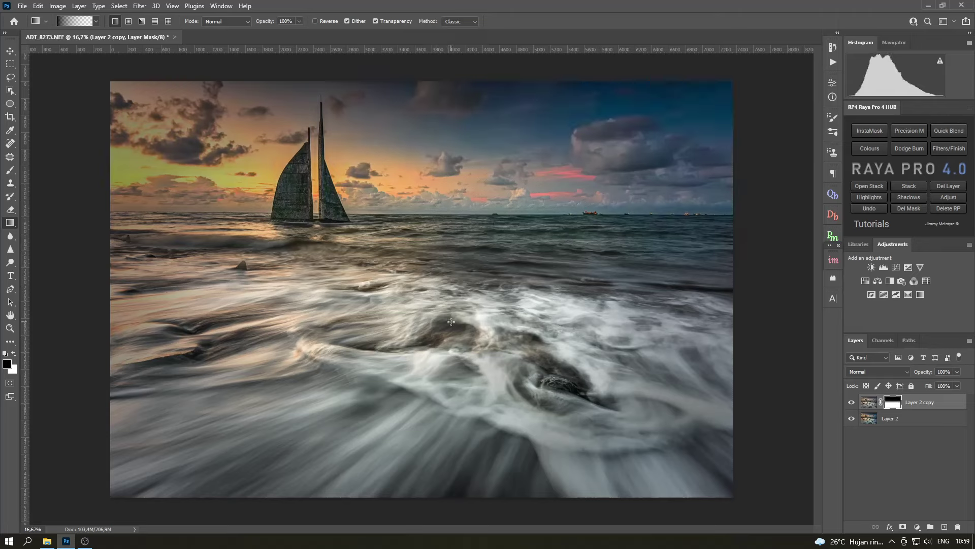
left_click_drag(385, 82, 411, 305)
left_click_drag(416, 398, 416, 395)
left_click(851, 402)
left_click(851, 402)
- Merge the gradient-masked copy down into Layer 2
right_click(929, 409)
left_click(864, 404)
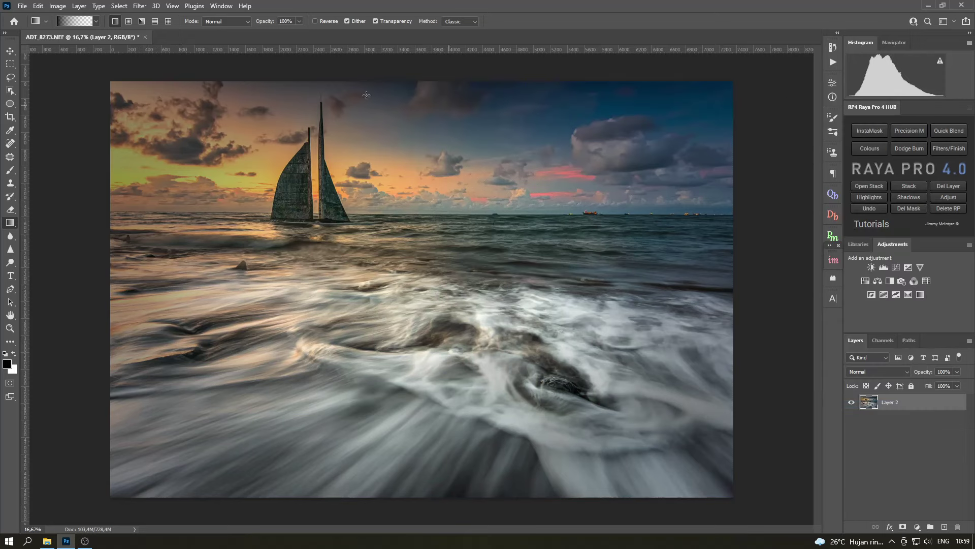
left_click(11, 52)
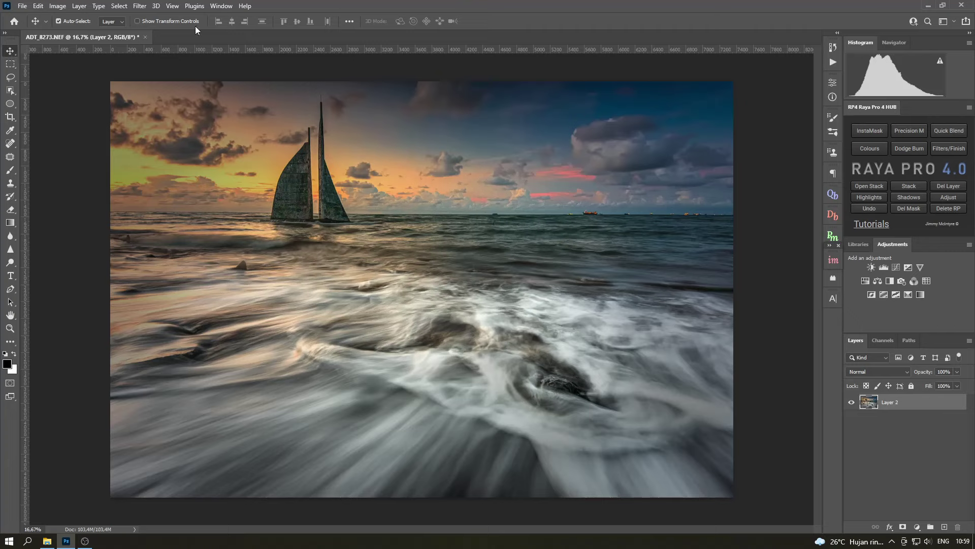